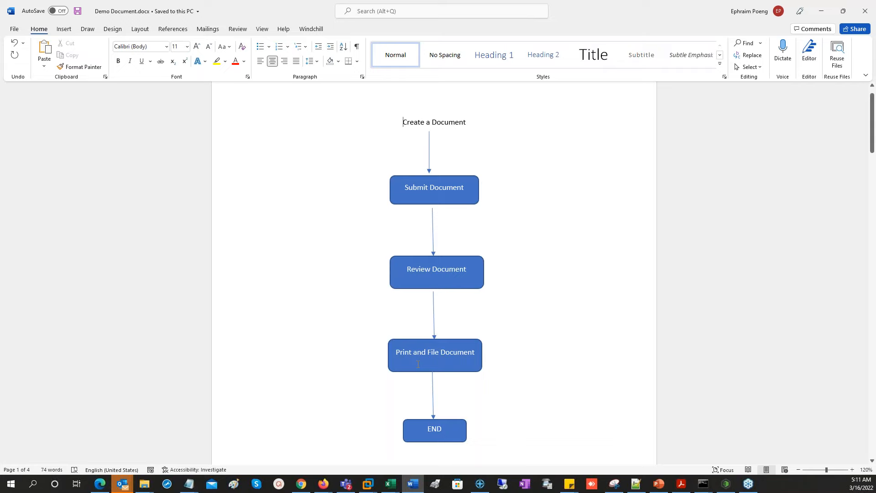
# - Select the END shape in the Word flowchart, then minimize Word to reveal the Windchill home page
pyautogui.click(442, 433)
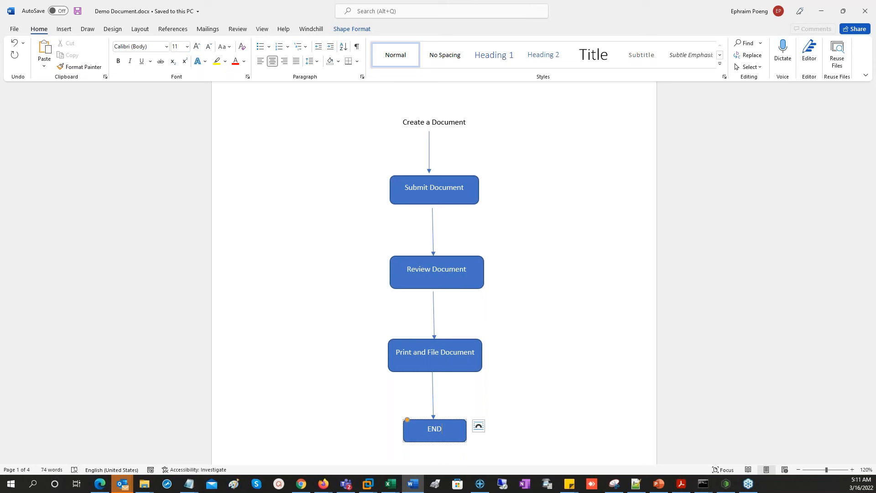
pyautogui.click(827, 12)
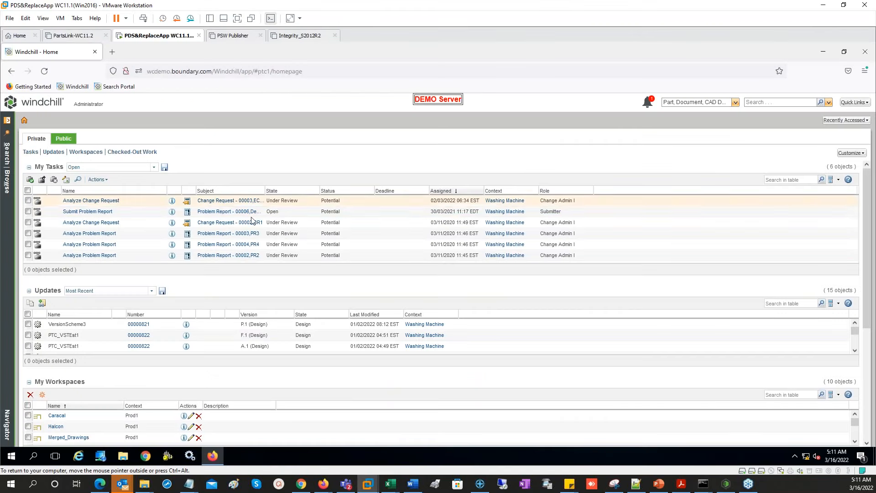
# - From Utilities, open Document > Workflow Document in Type and Attribute Management, then return to the Utilities tab
pyautogui.click(8, 187)
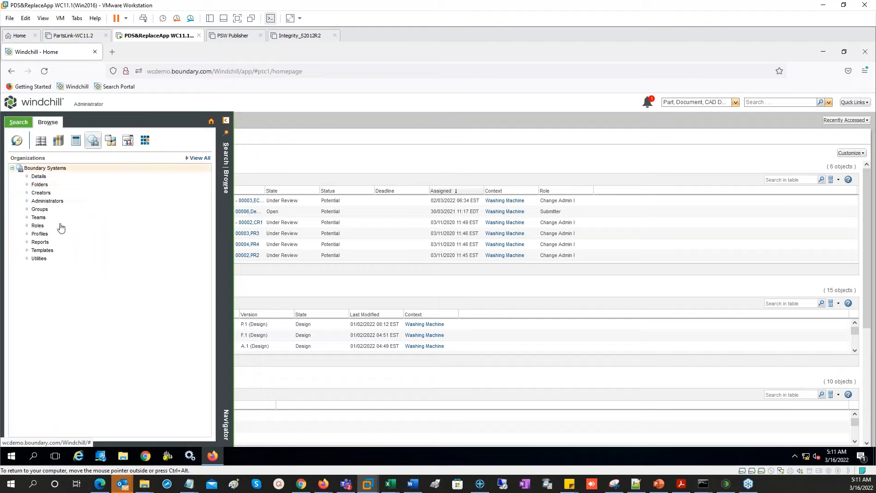
pyautogui.click(40, 258)
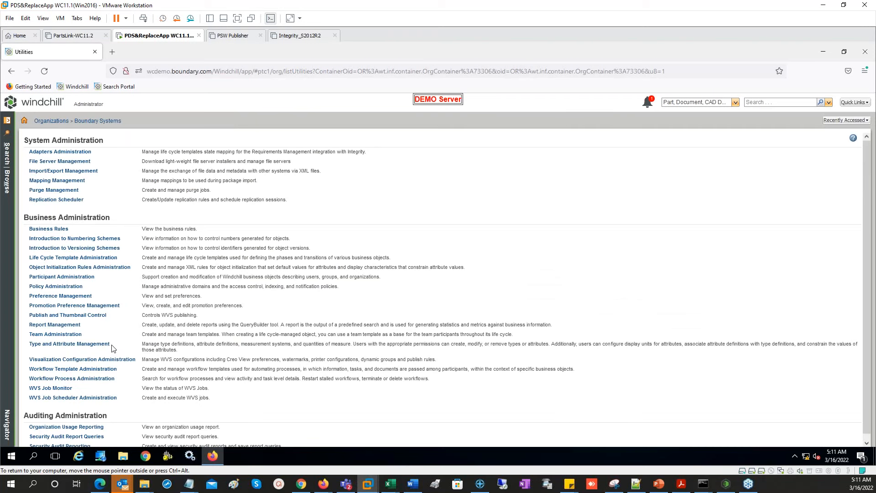
pyautogui.click(109, 344)
pyautogui.scroll(-1, 80, 284)
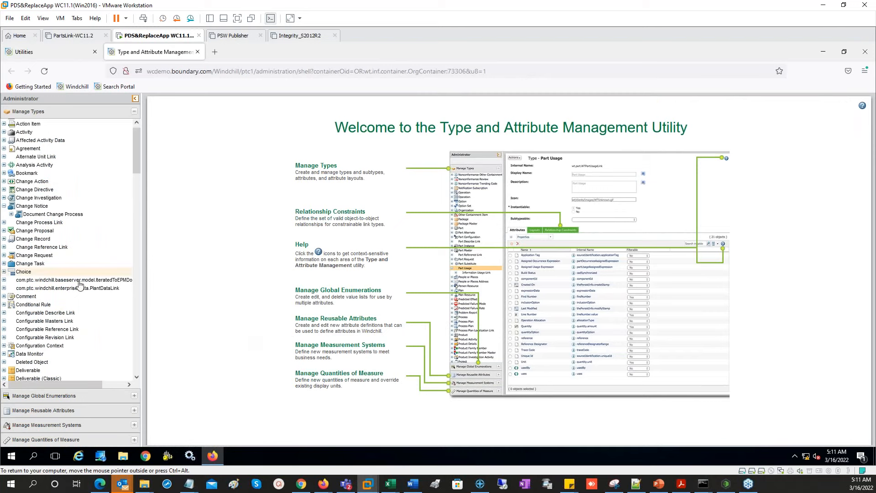
pyautogui.scroll(-6, 79, 286)
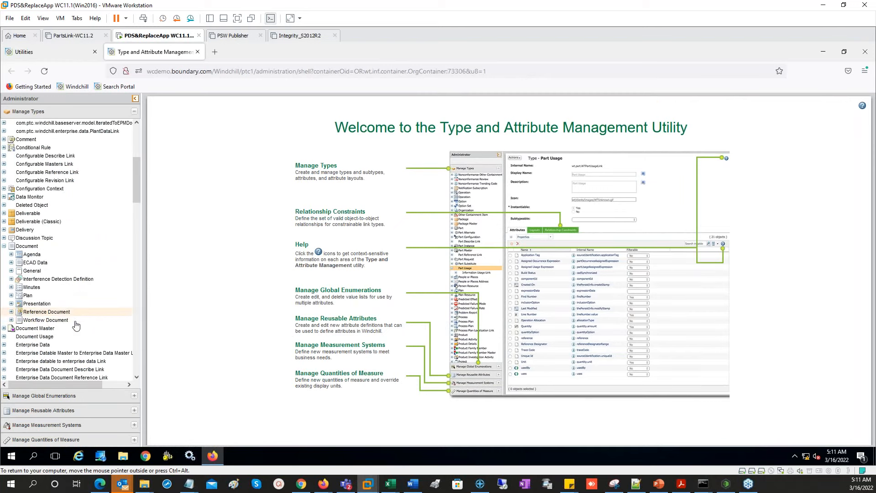
pyautogui.click(46, 320)
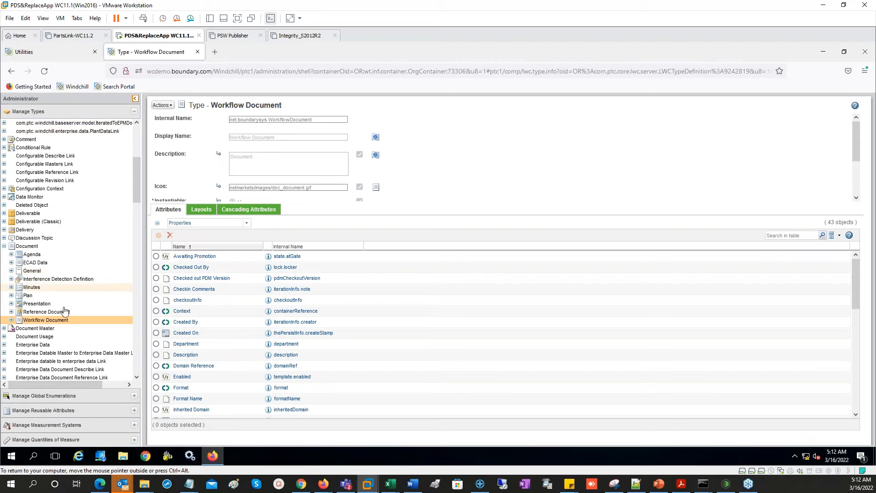
pyautogui.click(53, 57)
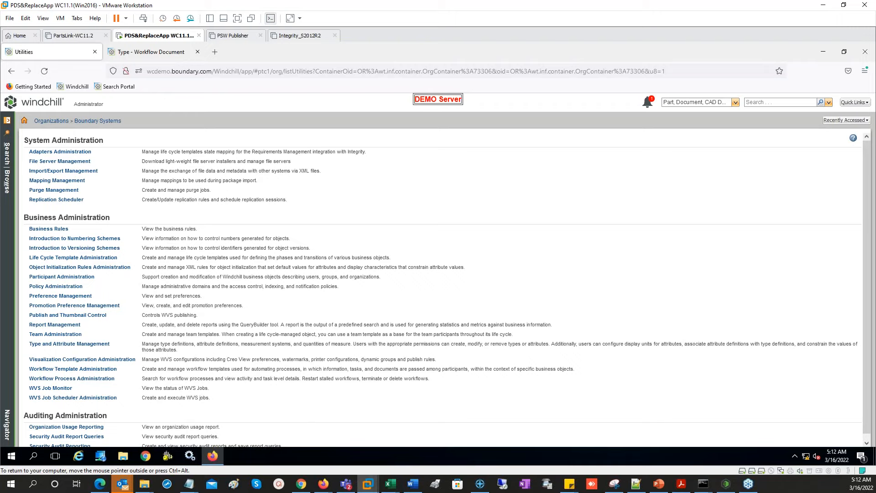
# - Open the DocumentWorkflowLC template for editing from Life Cycle Template Administration
pyautogui.click(81, 260)
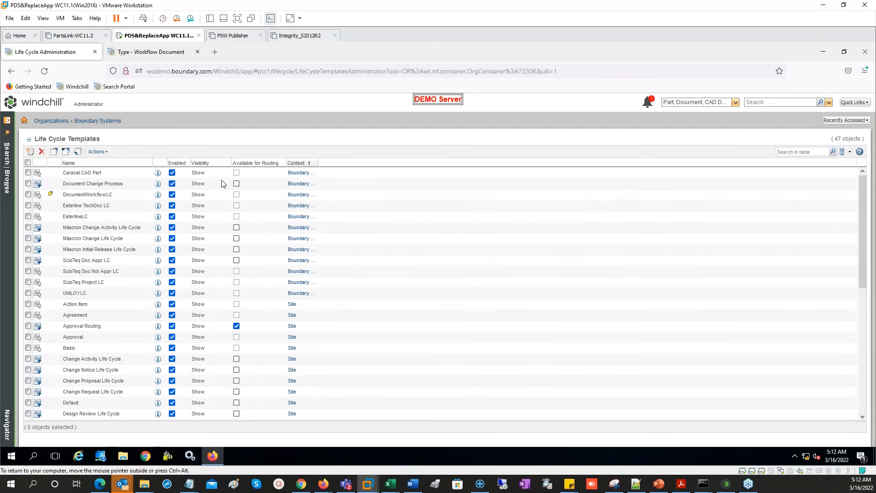
pyautogui.rightClick(115, 199)
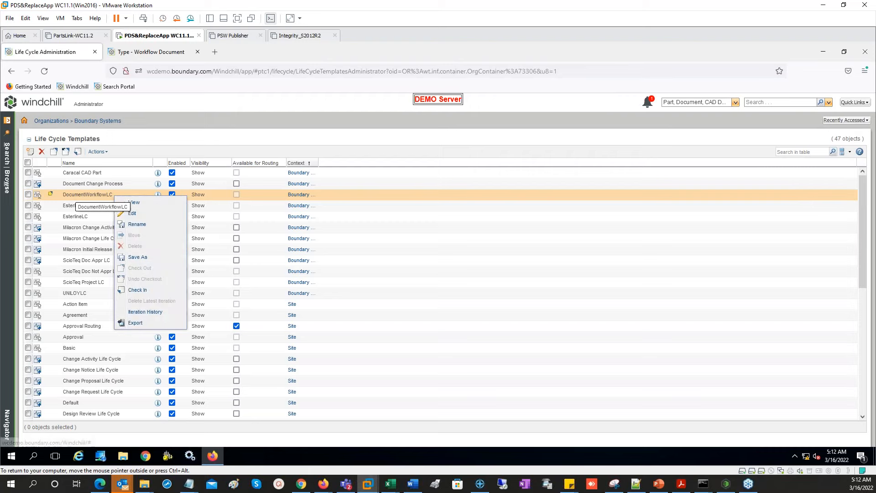
pyautogui.click(152, 214)
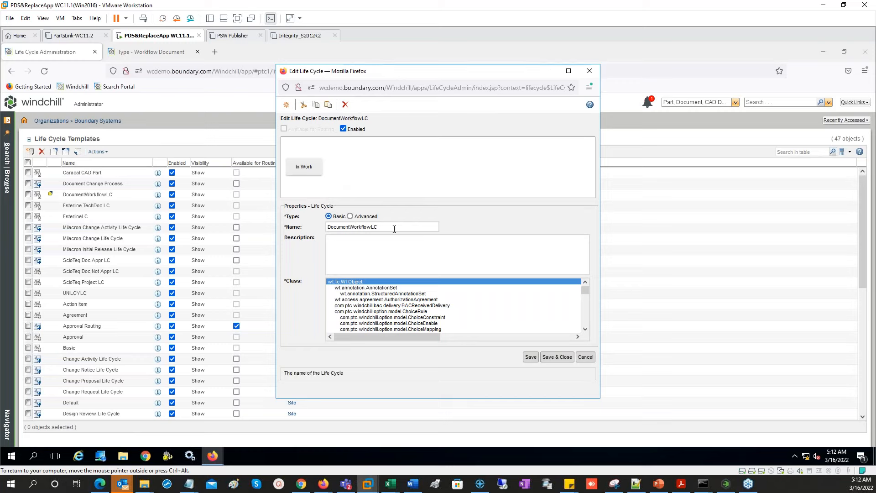
# - Add three new phases after the In Work state
pyautogui.doubleClick(397, 227)
pyautogui.click(300, 171)
pyautogui.click(287, 106)
pyautogui.click(288, 106)
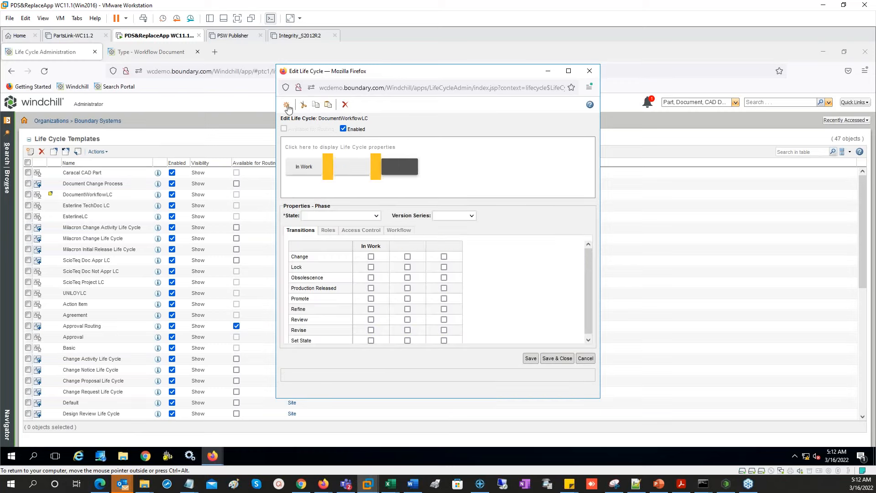
pyautogui.click(288, 106)
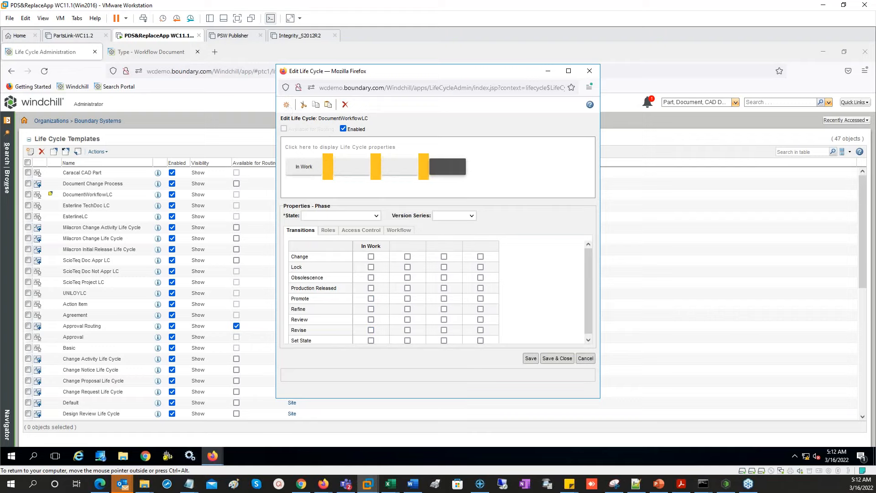
# - Set the new phases' states to Under Review, Released and Rejected
pyautogui.click(346, 169)
pyautogui.click(345, 216)
pyautogui.click(344, 217)
pyautogui.press('u')
pyautogui.press('u')
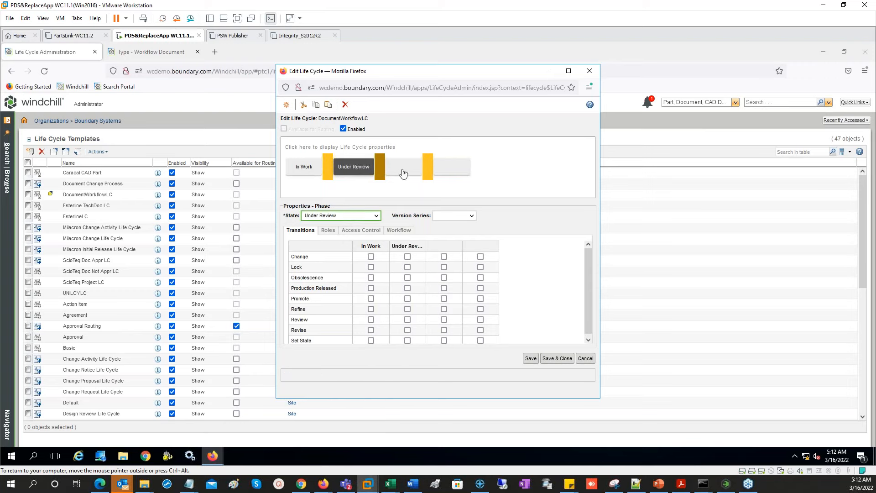
pyautogui.click(348, 216)
pyautogui.click(347, 215)
pyautogui.press('r')
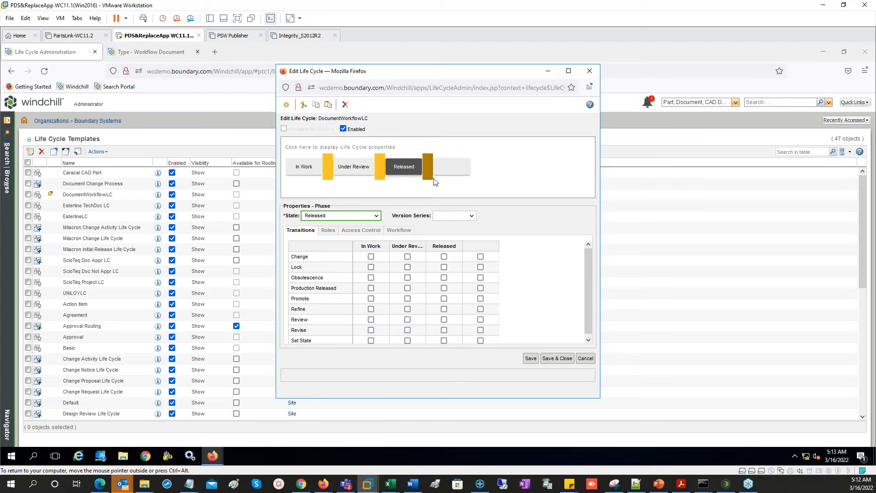
pyautogui.click(451, 178)
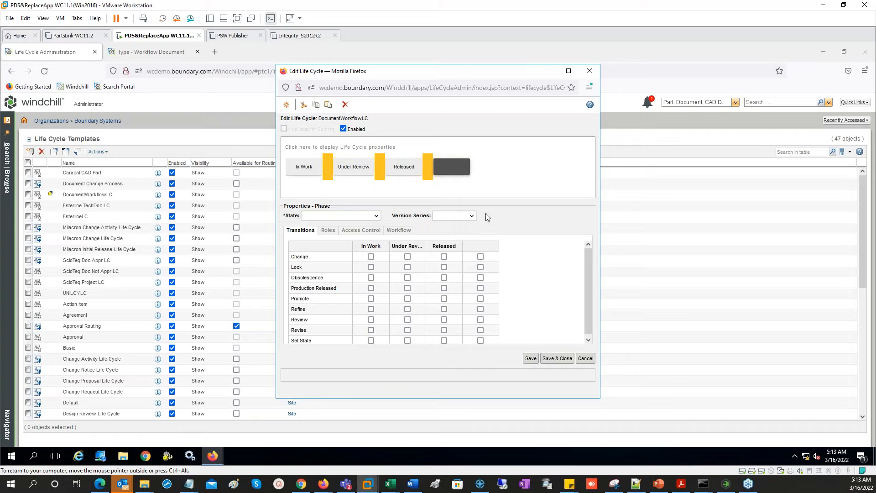
pyautogui.click(344, 217)
pyautogui.click(345, 221)
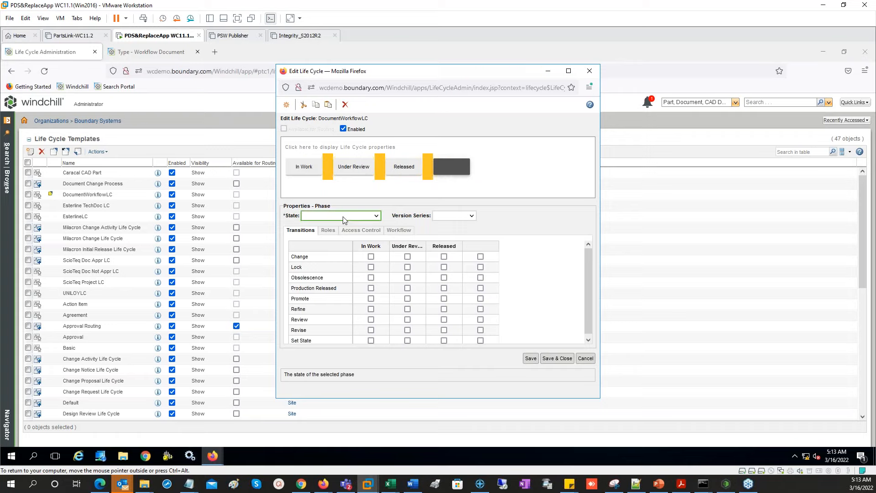
pyautogui.press('r')
pyautogui.press('r')
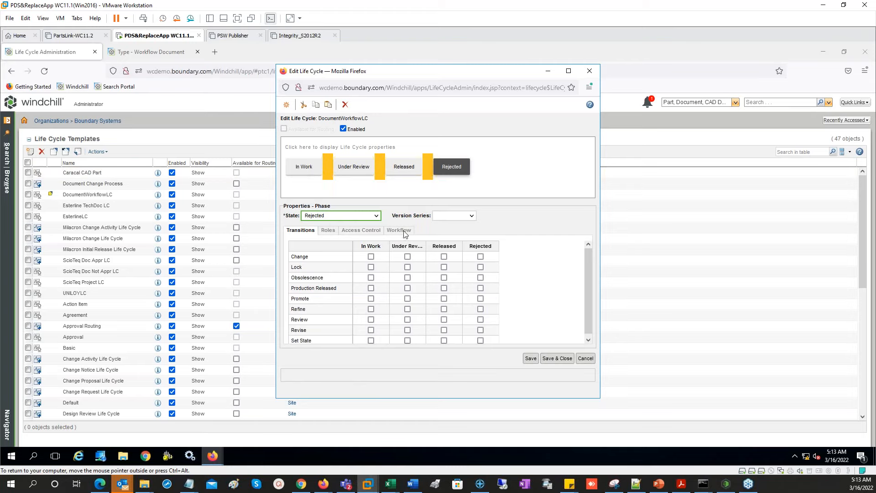
# - Save the DocumentWorkflowLC life cycle and close its editor
pyautogui.click(341, 147)
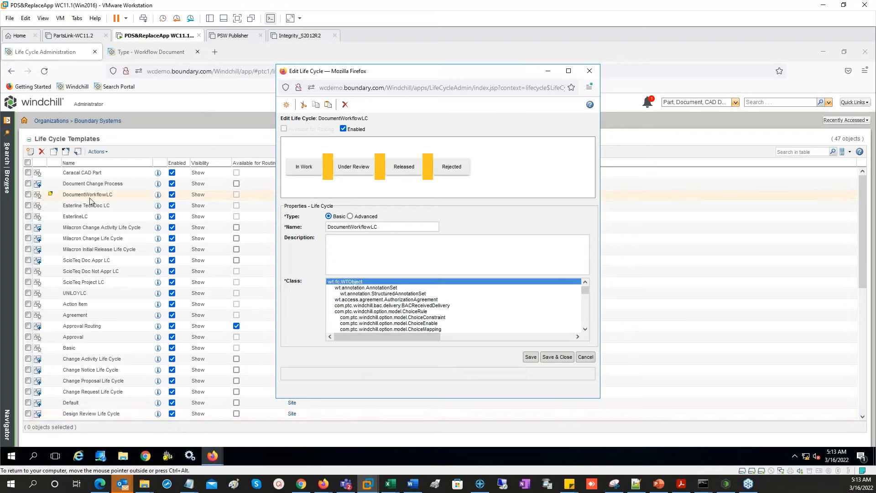
pyautogui.click(531, 357)
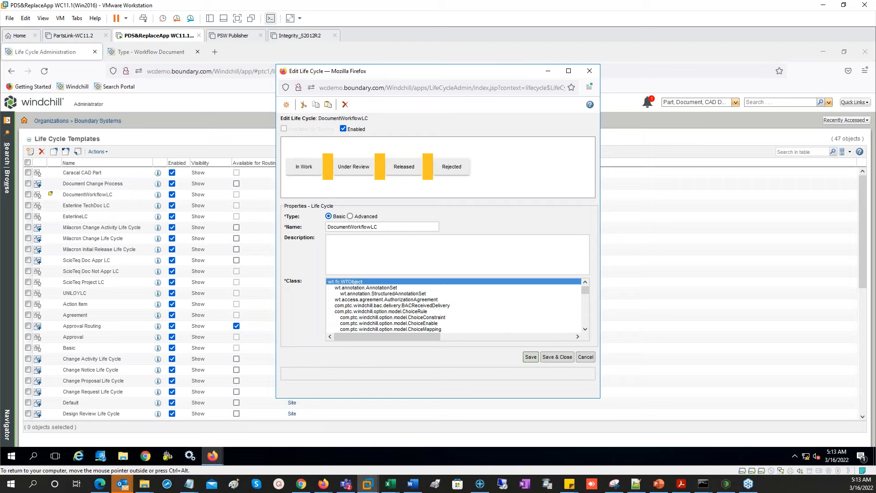
pyautogui.click(187, 275)
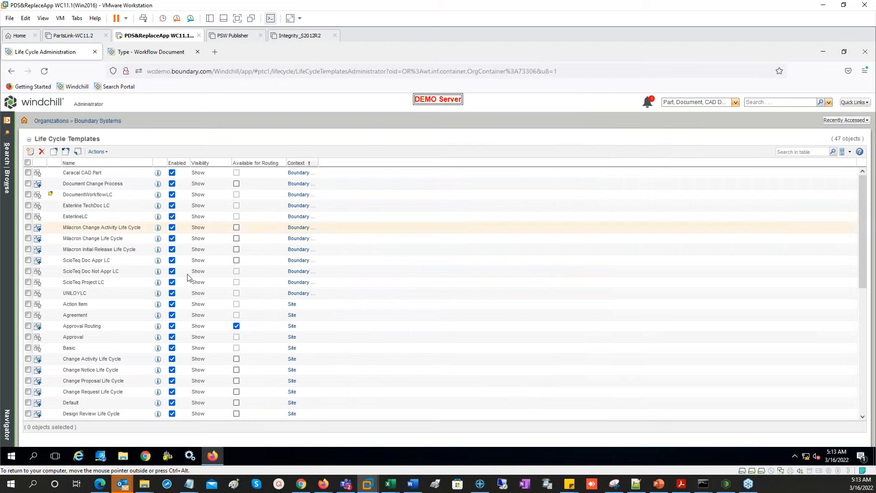
# - Create a new workflow template from Workflow Template Administration
pyautogui.click(109, 122)
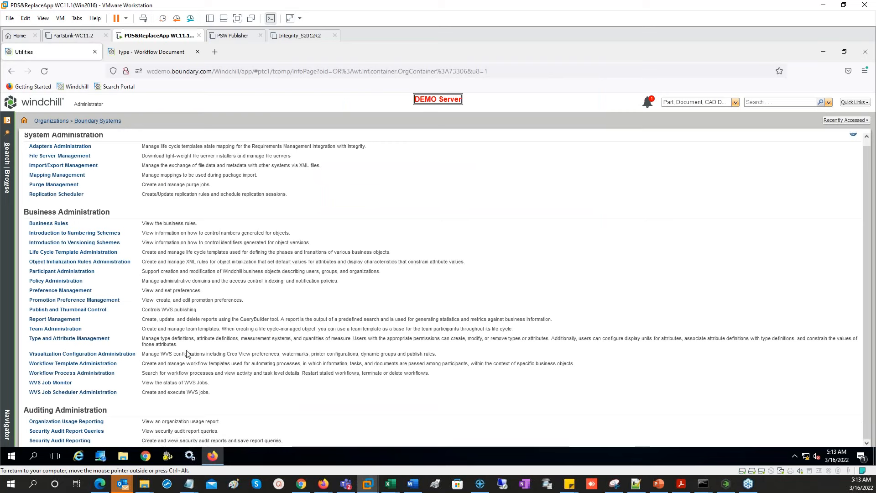
pyautogui.click(76, 365)
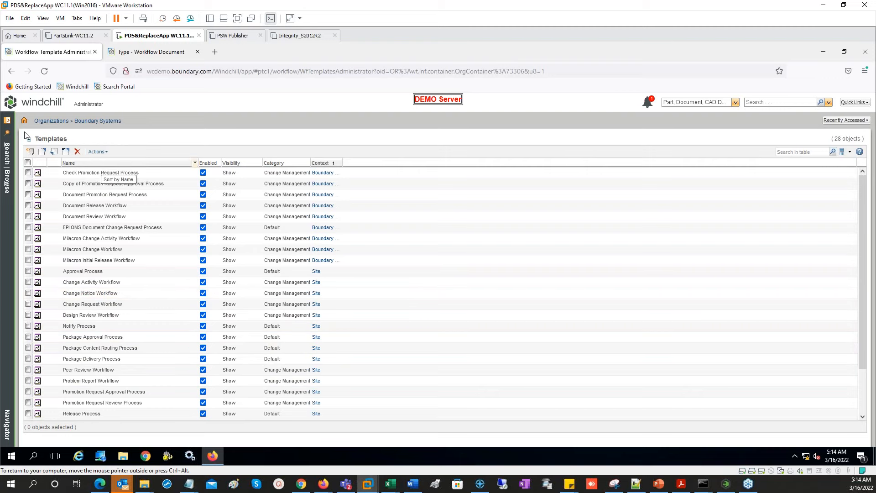
pyautogui.click(31, 151)
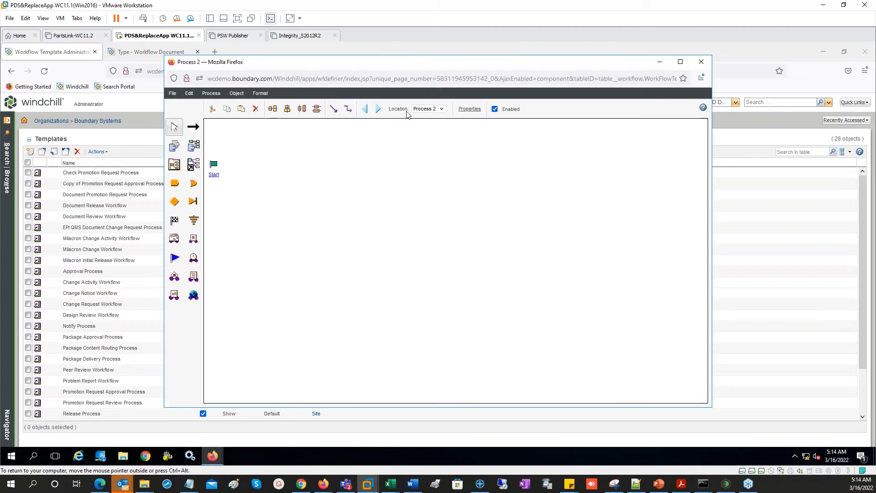
# - Rename the workflow process to 'Document Workflow' in its properties
pyautogui.click(470, 109)
pyautogui.tripleClick(321, 209)
pyautogui.write('Document Workflow')
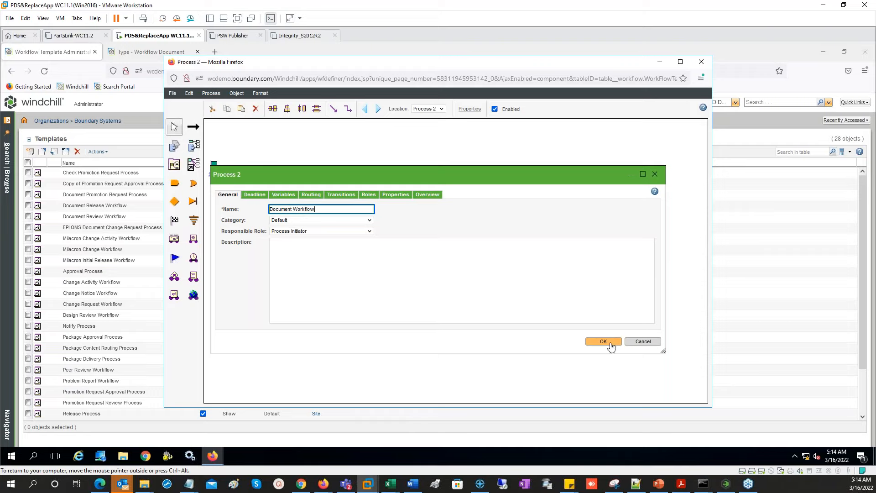
pyautogui.click(604, 342)
# - Place three Activity nodes and an End node in a row, then save the template
pyautogui.click(174, 146)
pyautogui.click(304, 175)
pyautogui.click(420, 177)
pyautogui.click(509, 176)
pyautogui.click(174, 220)
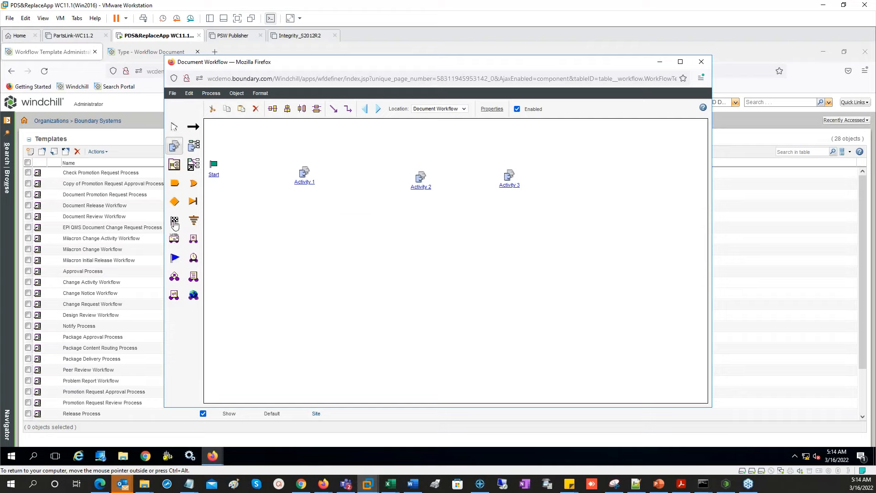
pyautogui.click(615, 179)
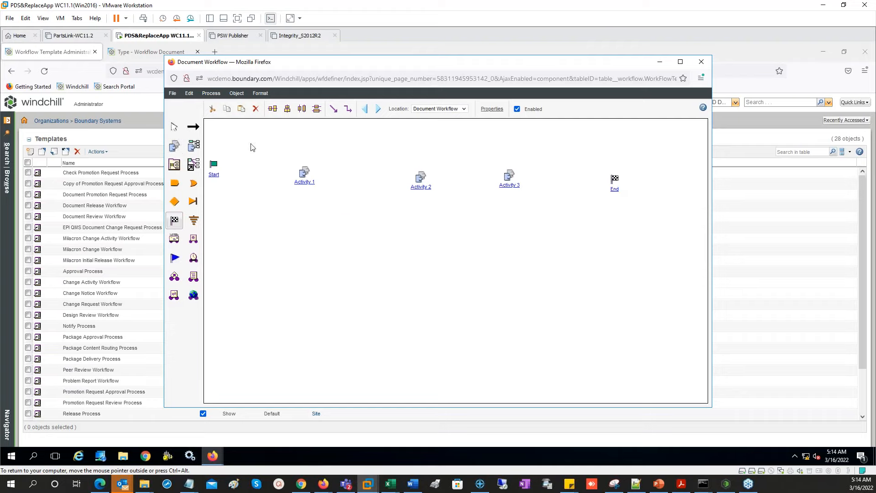
pyautogui.click(172, 93)
pyautogui.click(184, 122)
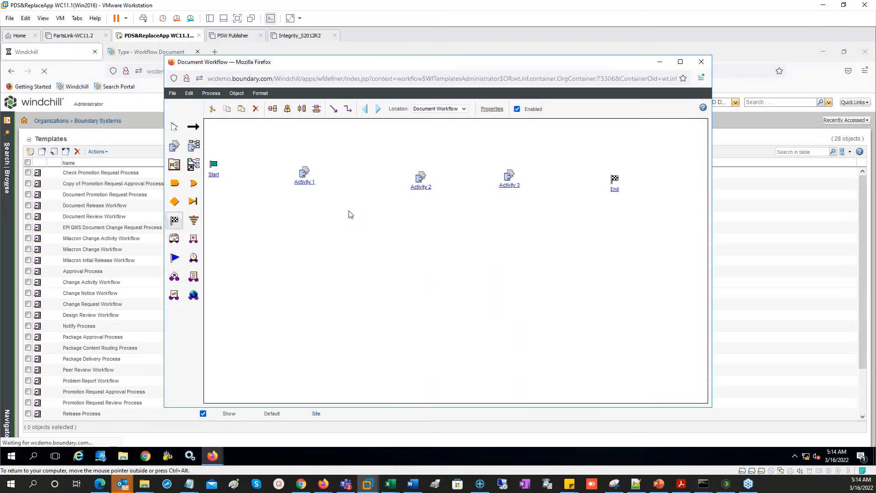
# - Rename Activity 1 to 'Submit Document' and move into its Description field
pyautogui.doubleClick(304, 173)
pyautogui.write('Submit Document')
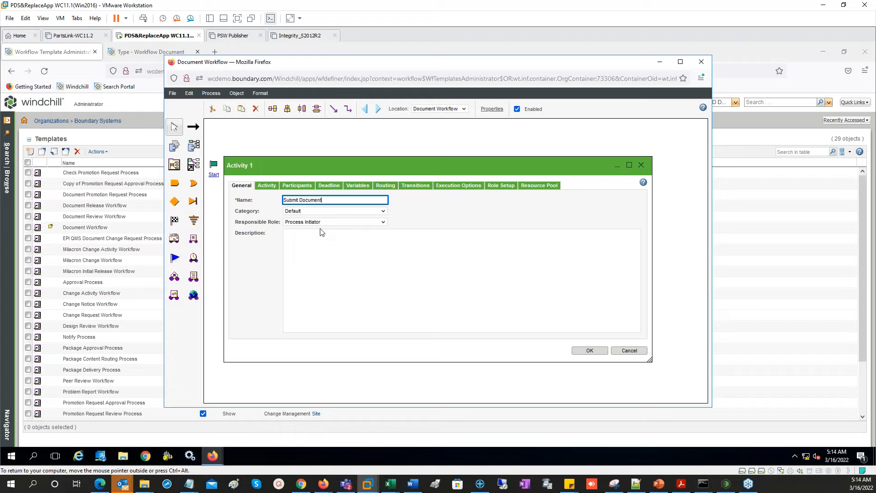
pyautogui.click(337, 252)
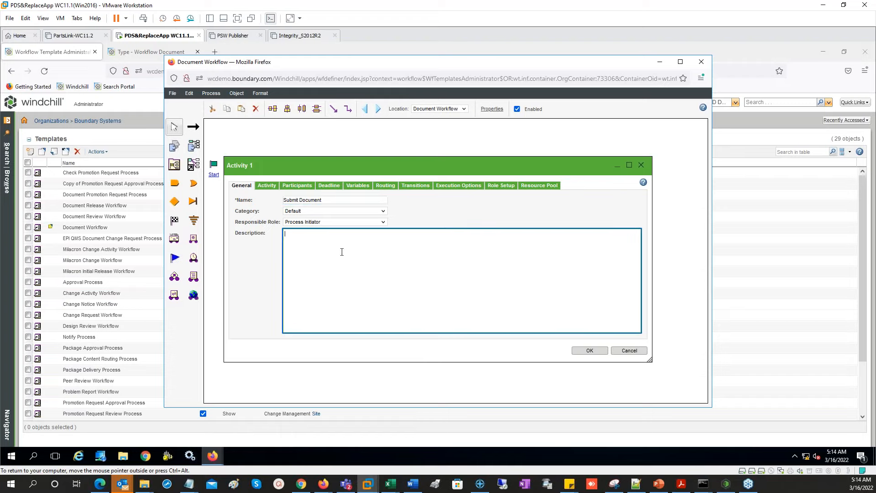
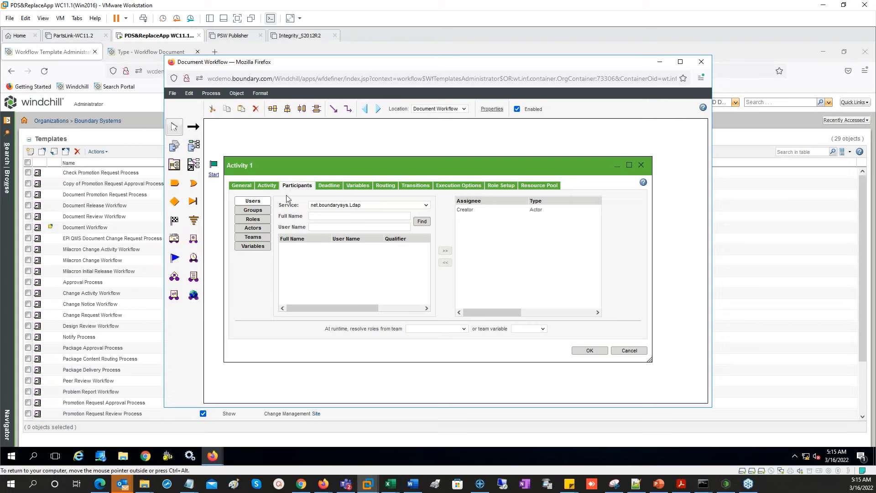
# - Set the Submit Document activity's deadline settings and close its properties dialog
pyautogui.click(330, 186)
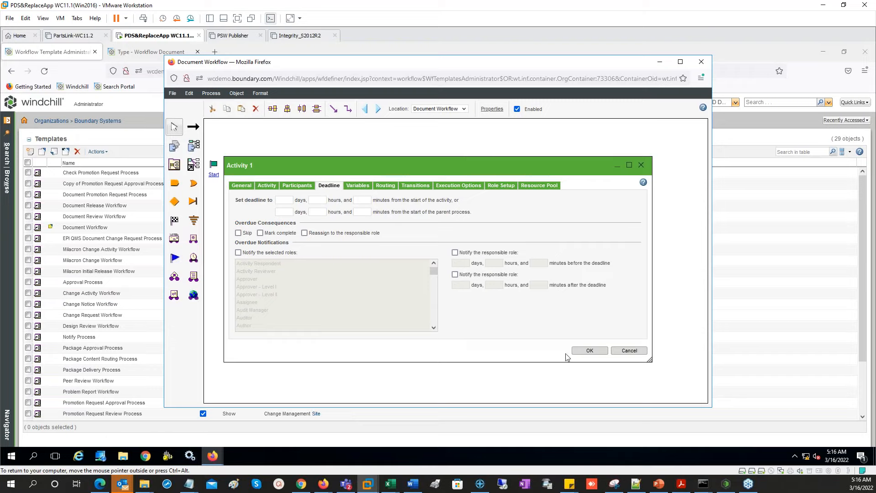
pyautogui.click(589, 350)
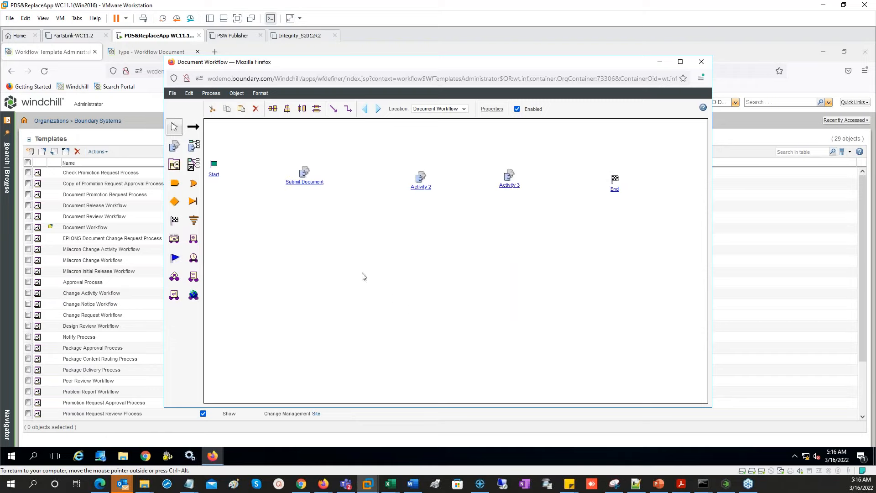
# - Rename Activity 2 to 'Review Document' with instructions 'Review document, add comments and complete.'
pyautogui.doubleClick(421, 178)
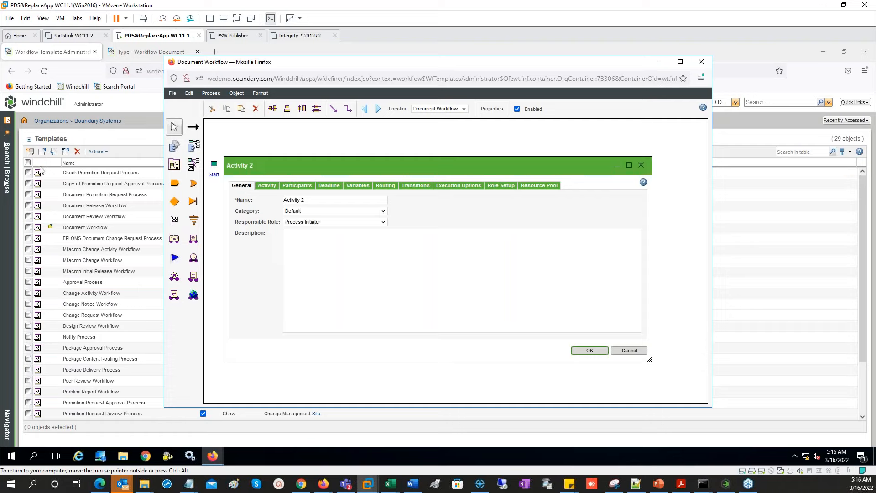
pyautogui.click(319, 201)
pyautogui.hotkey('ctrl', 'a')
pyautogui.write('Review')
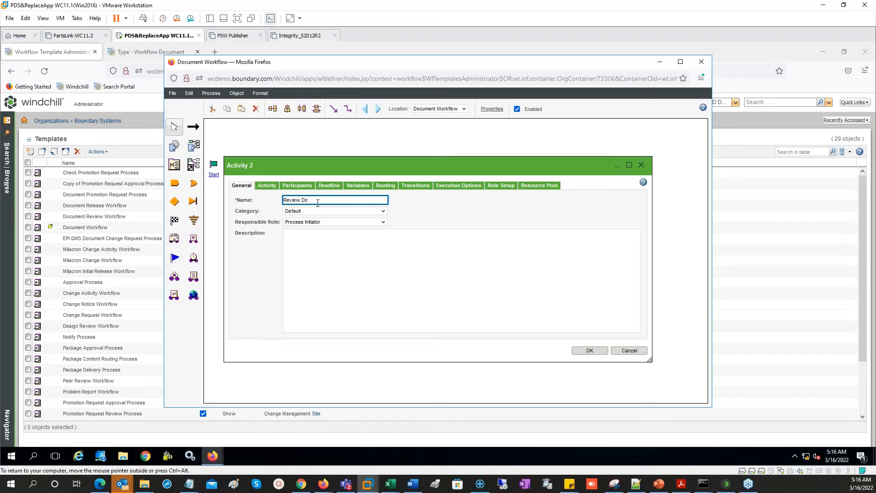
pyautogui.write(' Document')
pyautogui.click(266, 186)
pyautogui.click(311, 269)
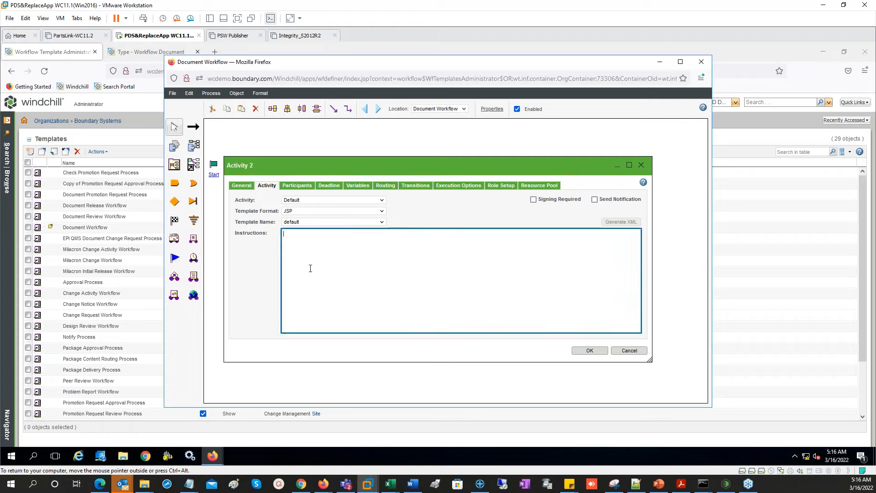
pyautogui.write('Review document, add comments and ')
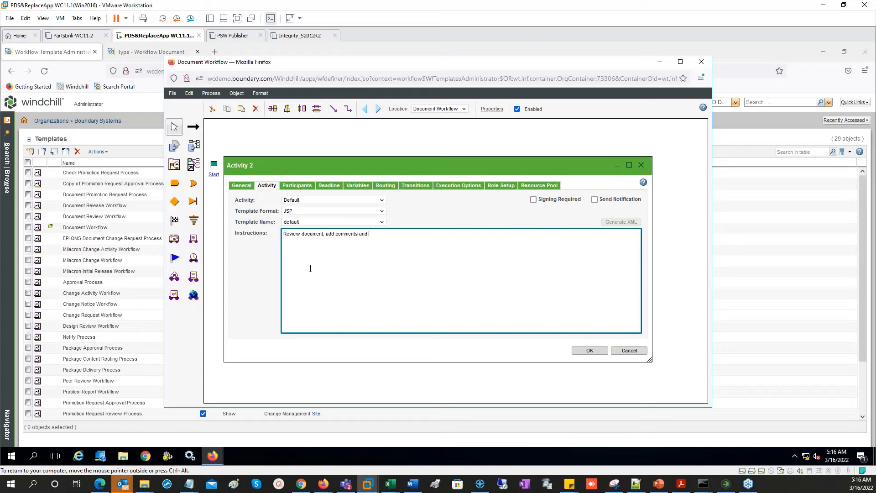
pyautogui.write('complete.')
pyautogui.click(588, 350)
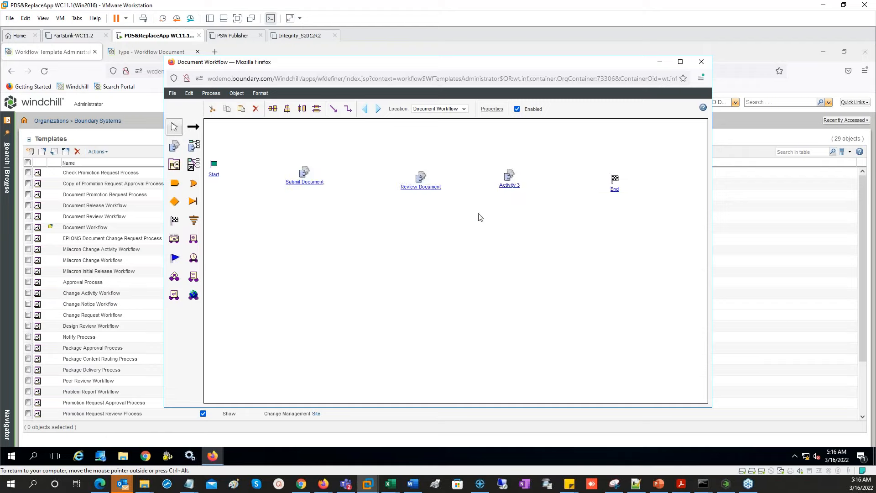
# - Rename Activity 3 to 'Print and File Document', instructed to print on P1 and file in 2nd-floor cabinet
pyautogui.doubleClick(512, 184)
pyautogui.click(313, 200)
pyautogui.tripleClick(313, 200)
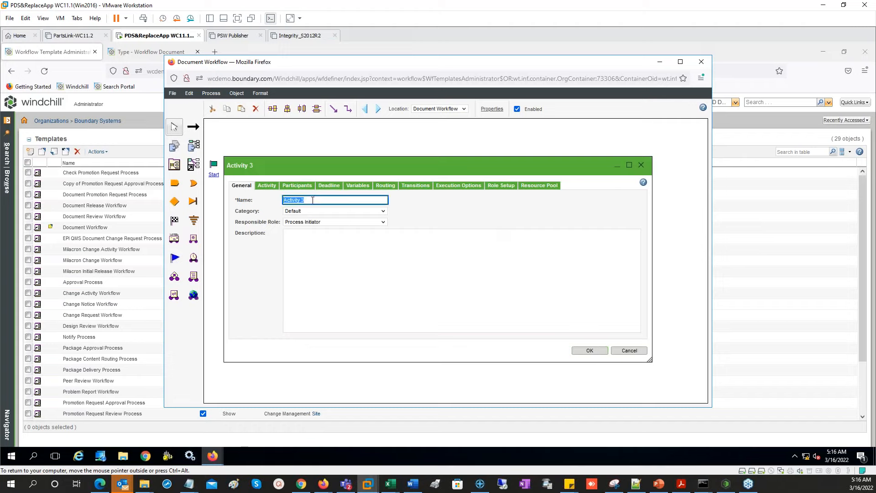
pyautogui.press('BackSpace')
pyautogui.write('Print and File Document')
pyautogui.click(286, 234)
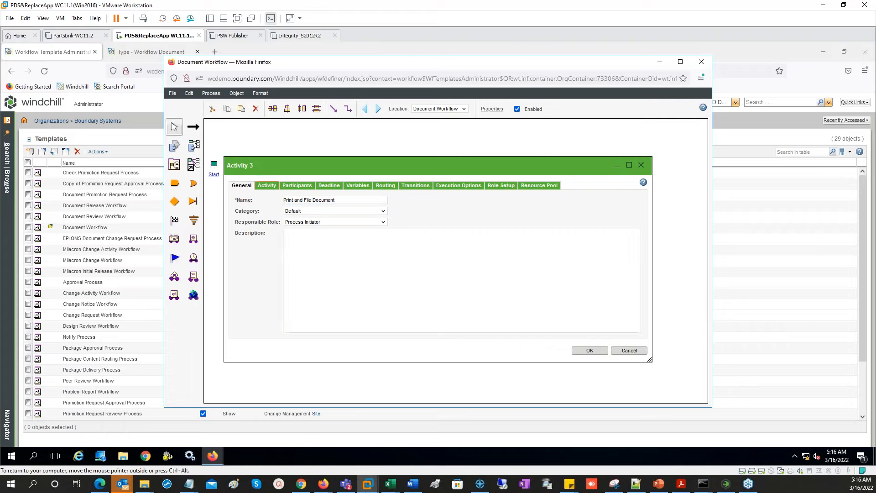
pyautogui.click(267, 185)
pyautogui.write('PRint to')
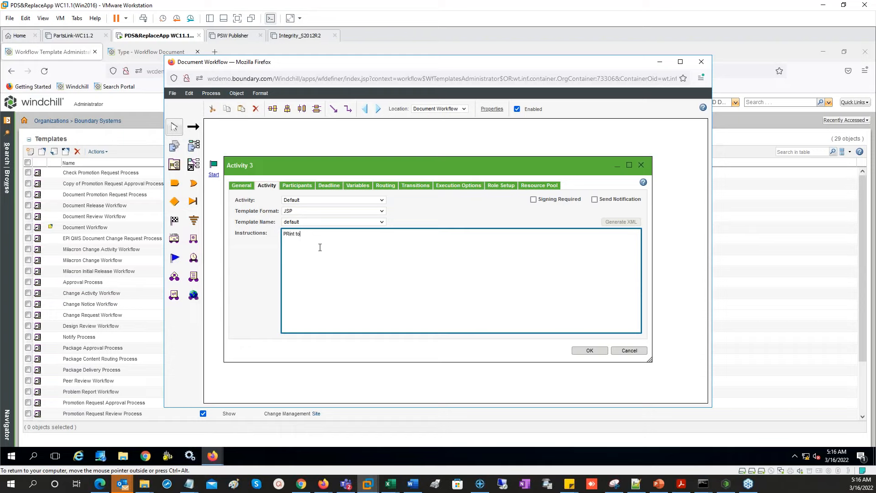
pyautogui.write(' PRinter P1, and file in the 2nd floor cabinet')
pyautogui.click(589, 350)
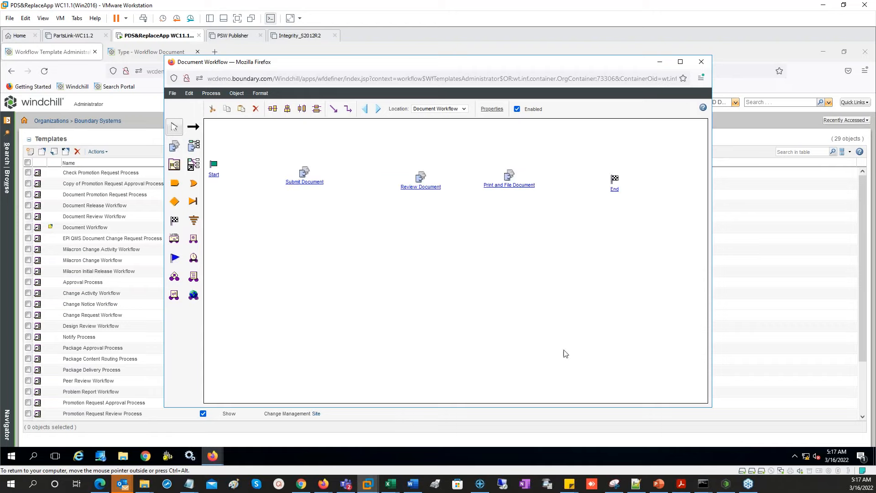
# - Save the template and draw a link from Start to Submit Document
pyautogui.click(173, 94)
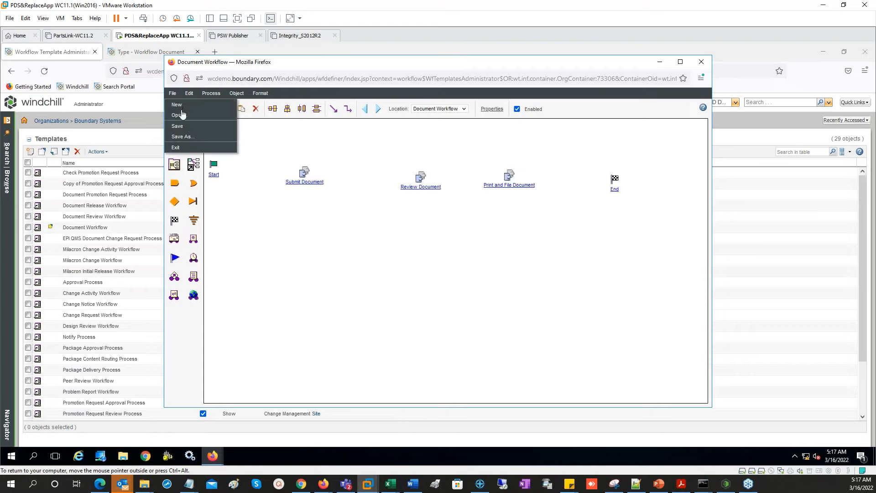
pyautogui.click(178, 126)
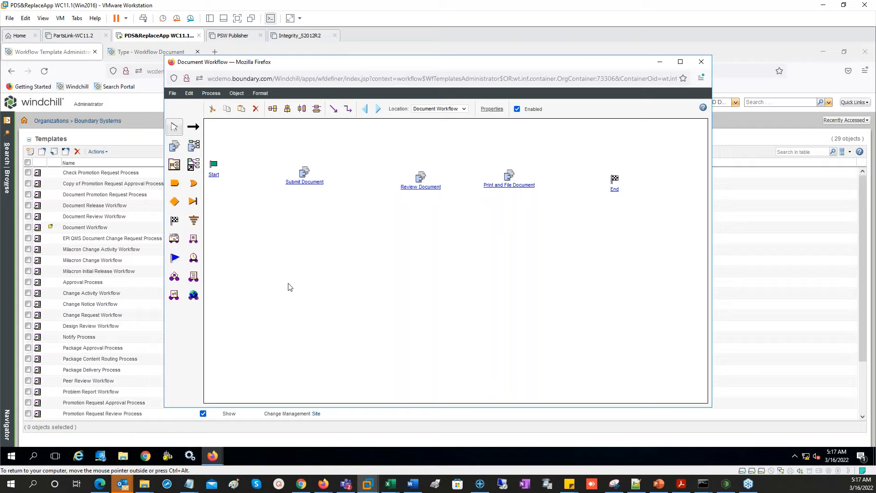
pyautogui.click(194, 128)
pyautogui.moveTo(213, 165); pyautogui.dragTo(614, 181)
# - Save the linked Document Workflow and close the workflow editor
pyautogui.click(173, 94)
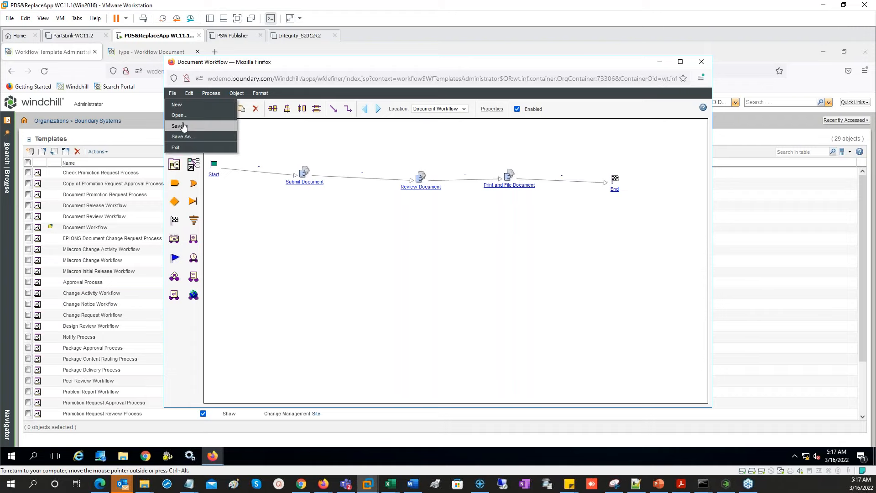
pyautogui.click(184, 127)
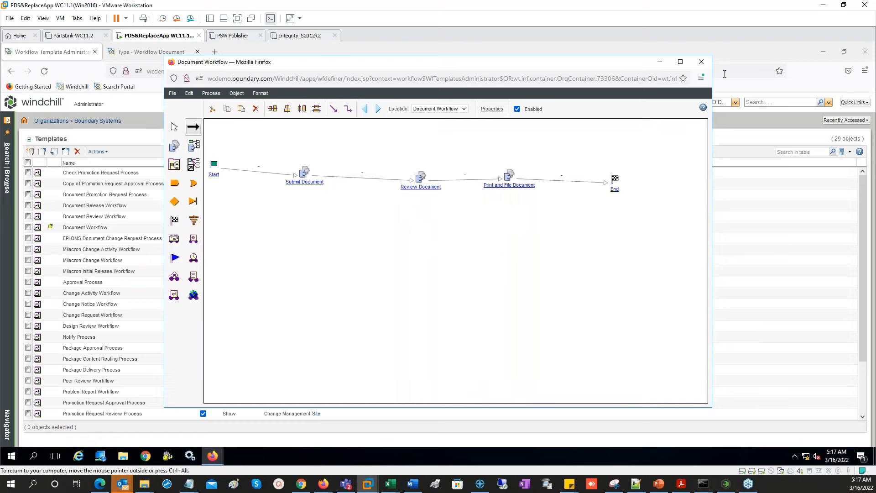
pyautogui.click(701, 61)
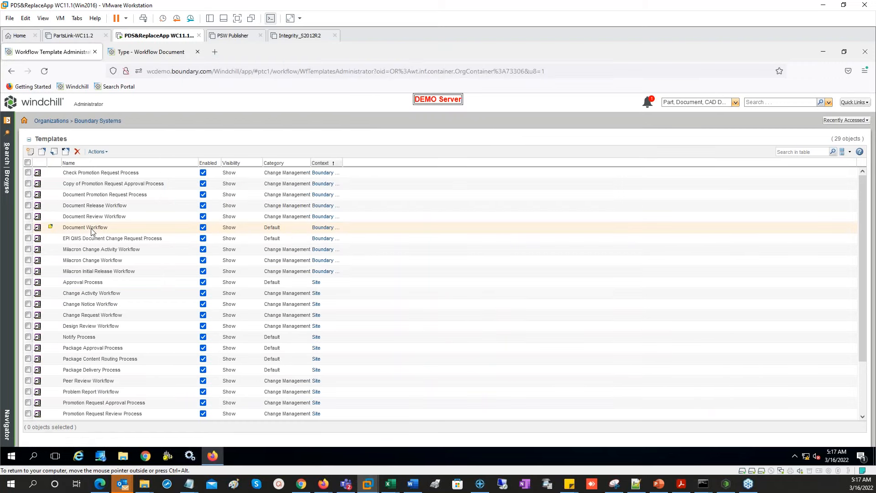
# - Check in the Document Workflow template and go to the Boundary Systems utilities page
pyautogui.rightClick(92, 229)
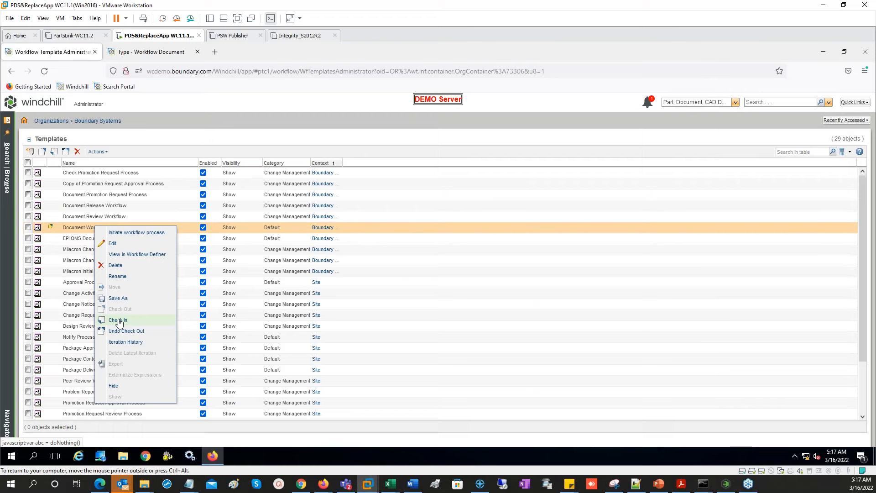
pyautogui.click(118, 321)
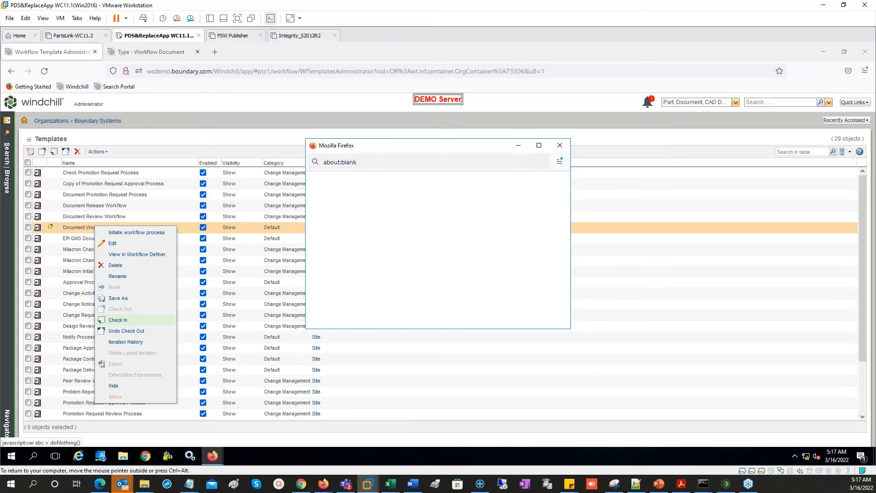
pyautogui.click(515, 313)
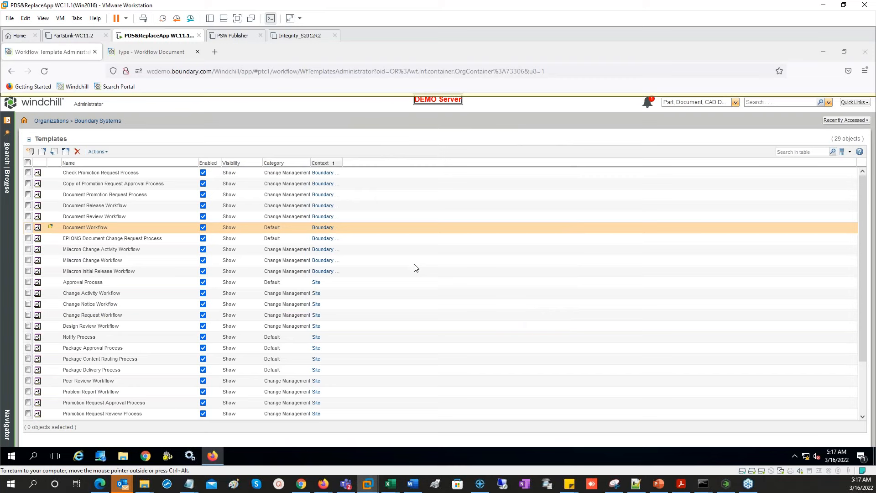
pyautogui.scroll(-1, 416, 268)
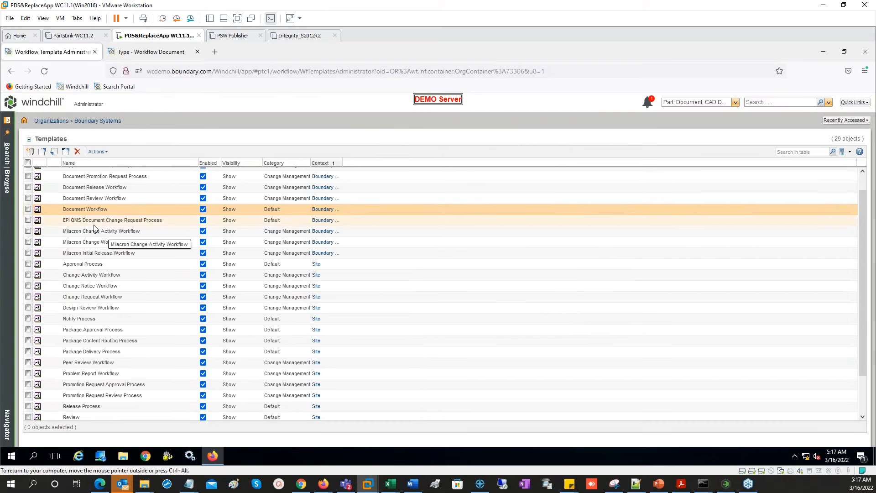
pyautogui.click(105, 123)
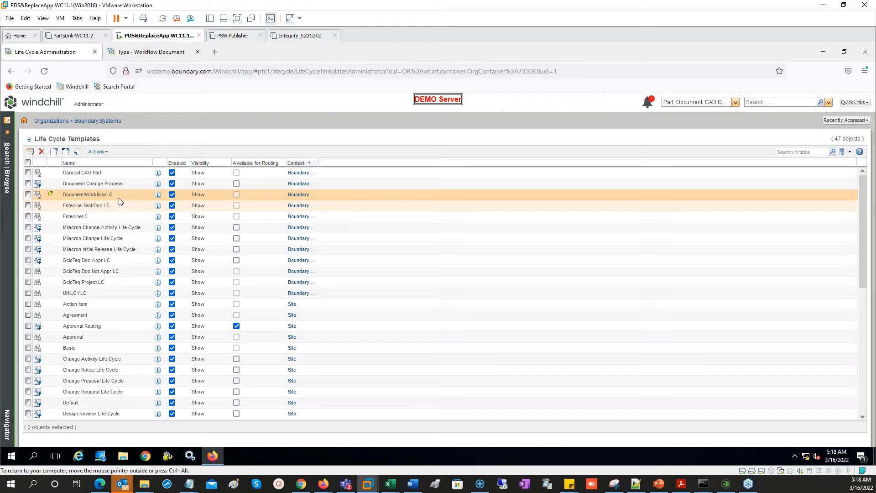
# - Edit DocumentWorkflowLC, set its class to WorkflowDocument, and save
pyautogui.rightClick(120, 196)
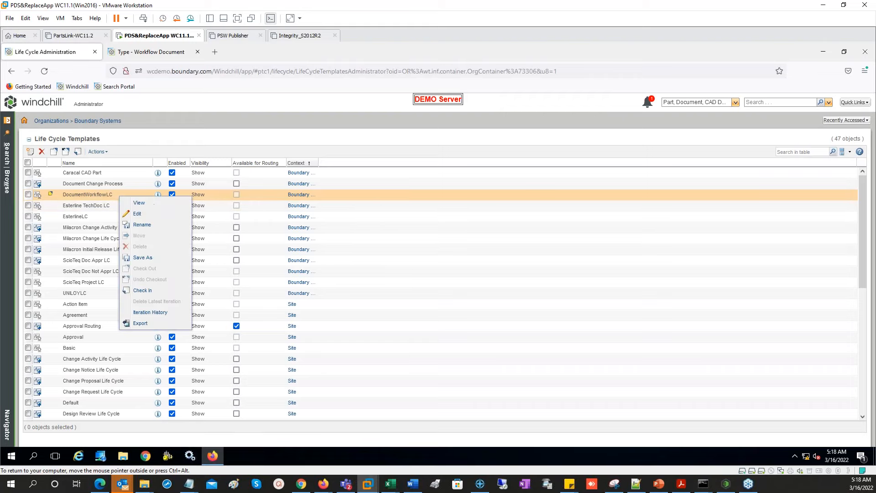
pyautogui.click(137, 213)
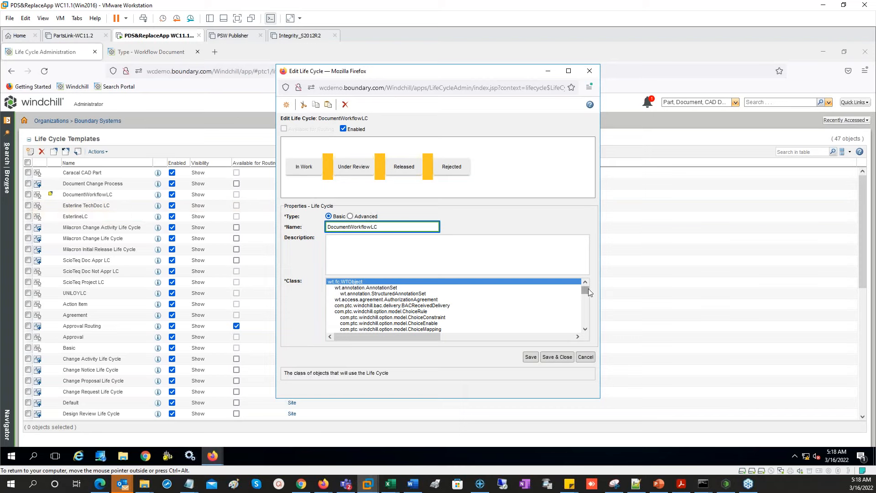
pyautogui.scroll(-2, 590, 294)
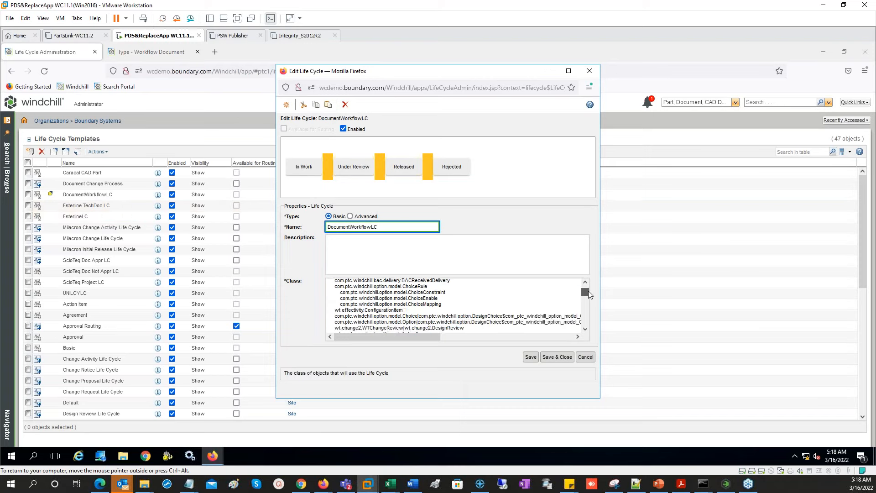
pyautogui.scroll(-5, 590, 296)
pyautogui.scroll(-5, 589, 299)
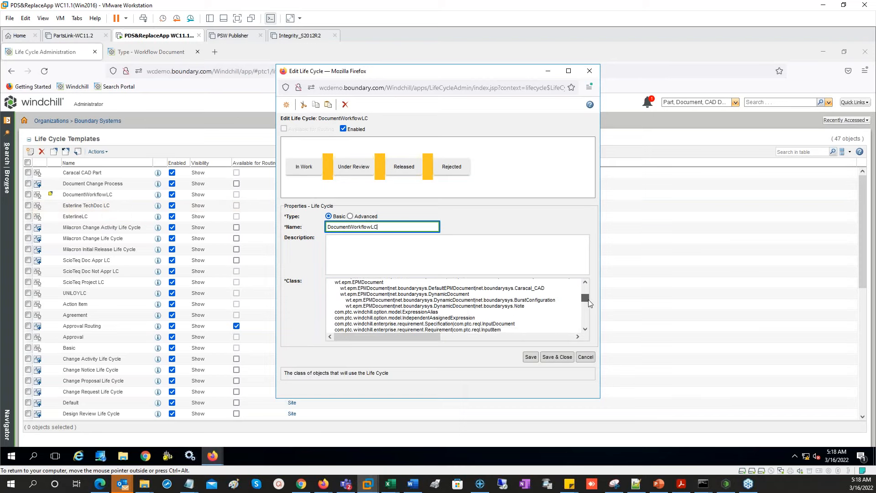
pyautogui.moveTo(589, 304); pyautogui.dragTo(586, 315)
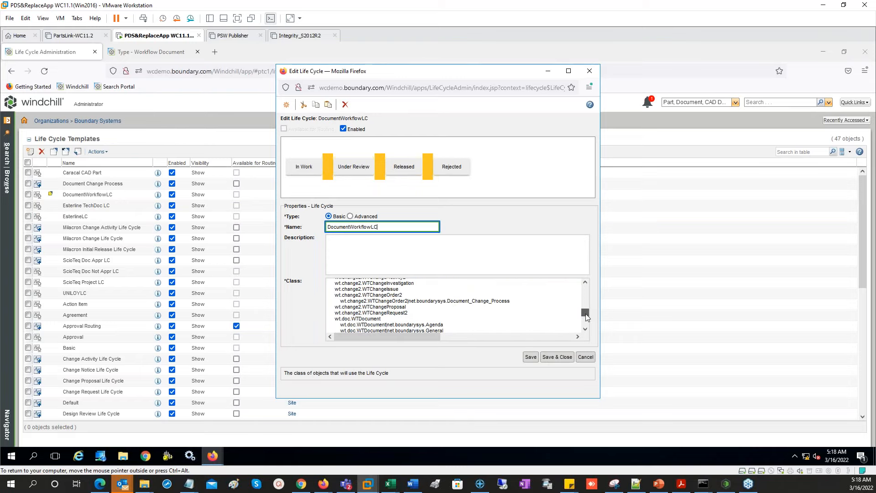
pyautogui.click(585, 330)
pyautogui.scroll(-8, 585, 330)
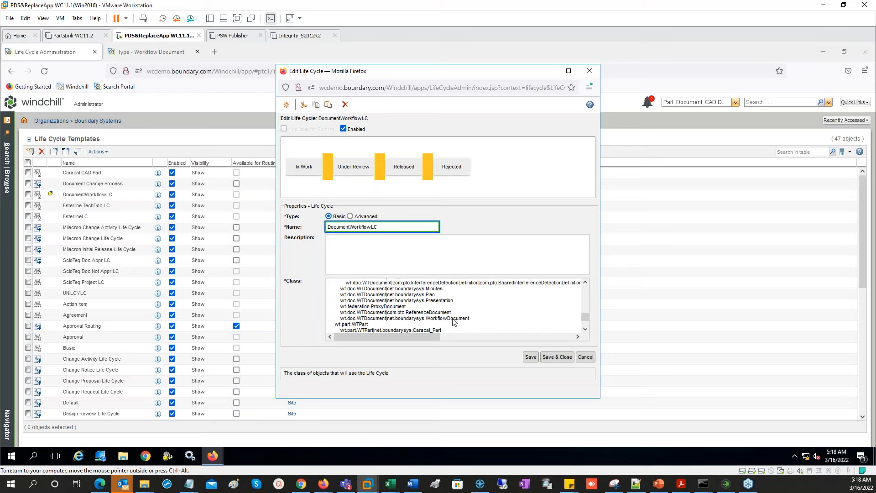
pyautogui.click(529, 318)
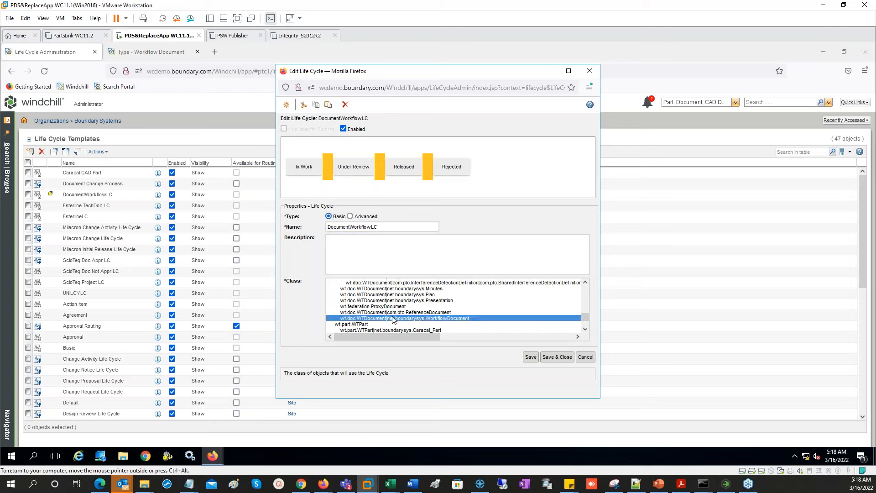
pyautogui.click(529, 357)
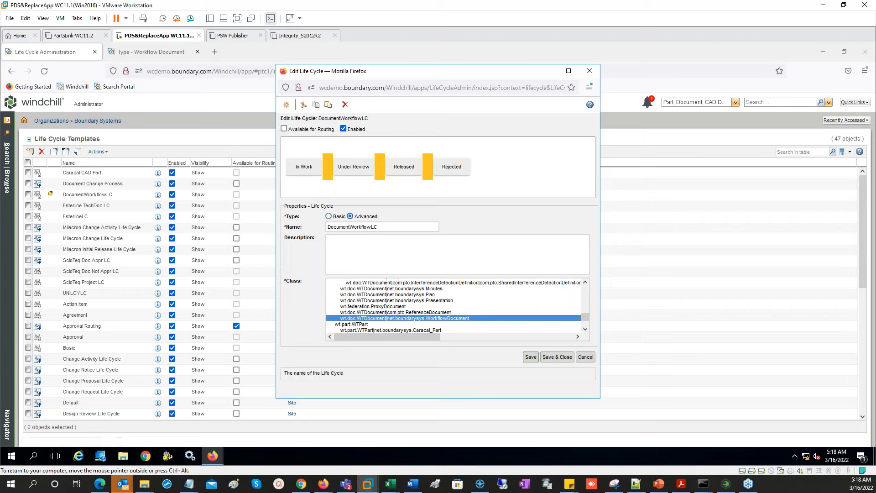
# - Assign the Document Workflow process to the In Work phase of DocumentWorkflowLC
pyautogui.click(304, 169)
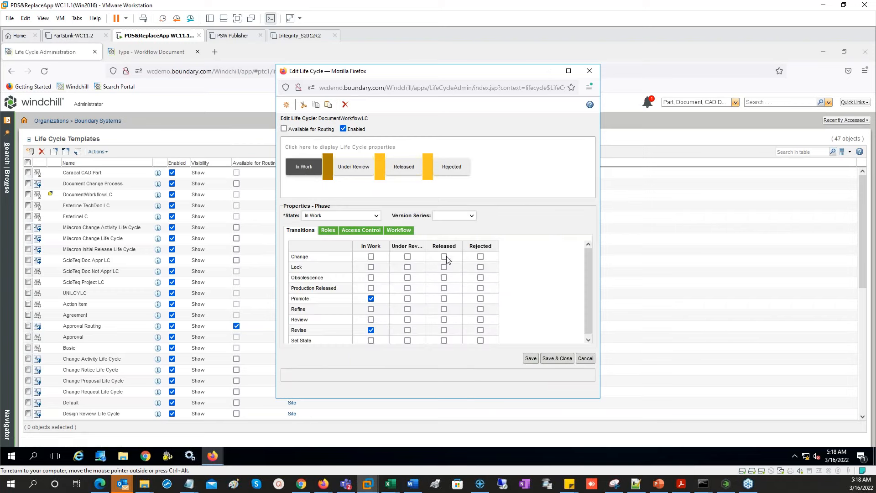
pyautogui.click(399, 230)
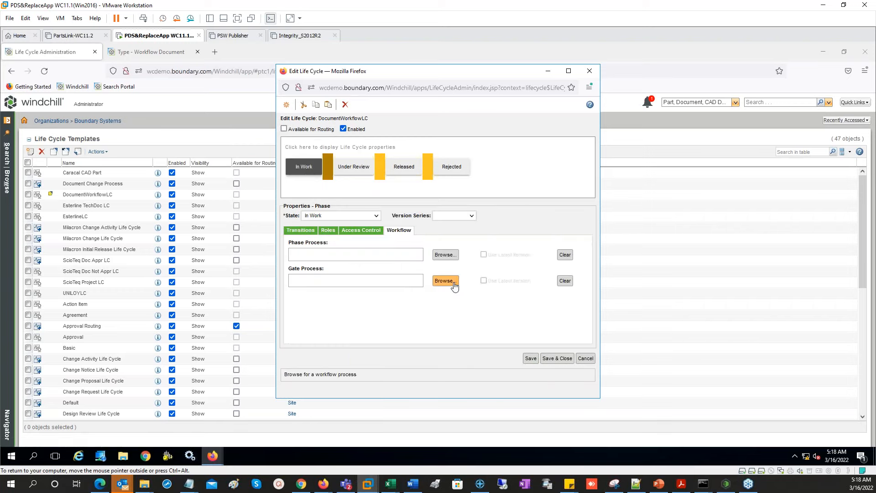
pyautogui.click(449, 259)
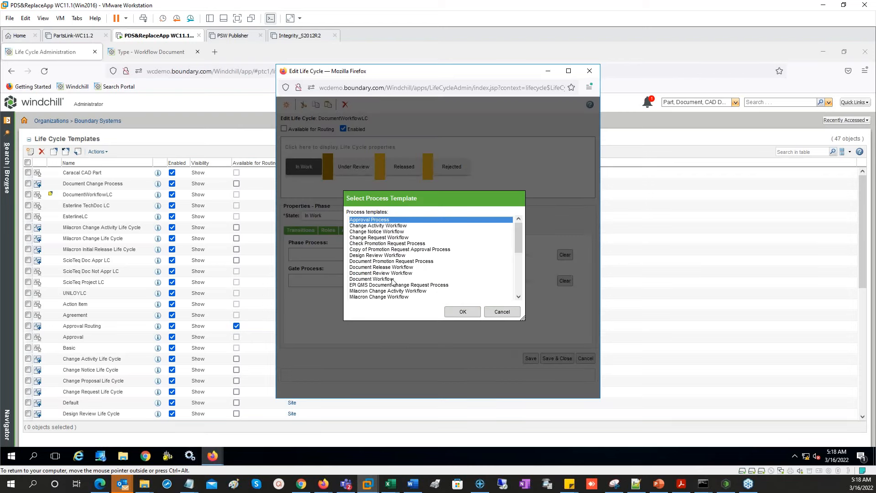
pyautogui.click(377, 279)
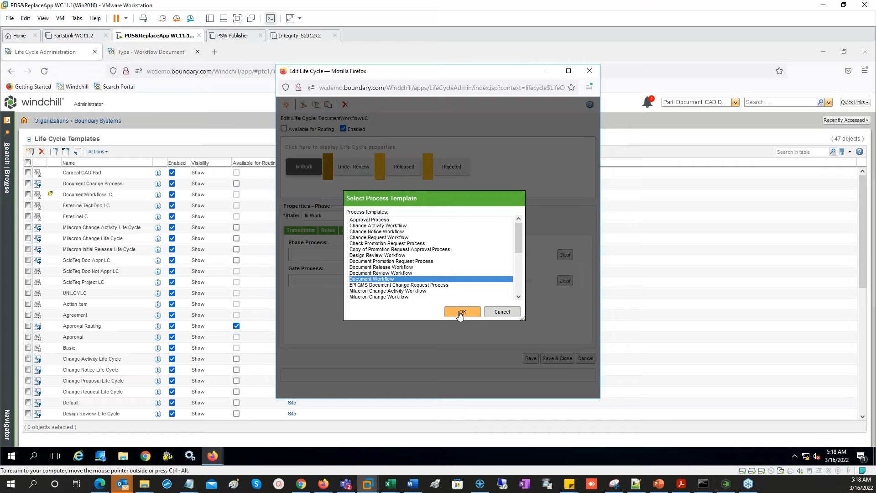
pyautogui.moveTo(519, 249); pyautogui.dragTo(523, 260)
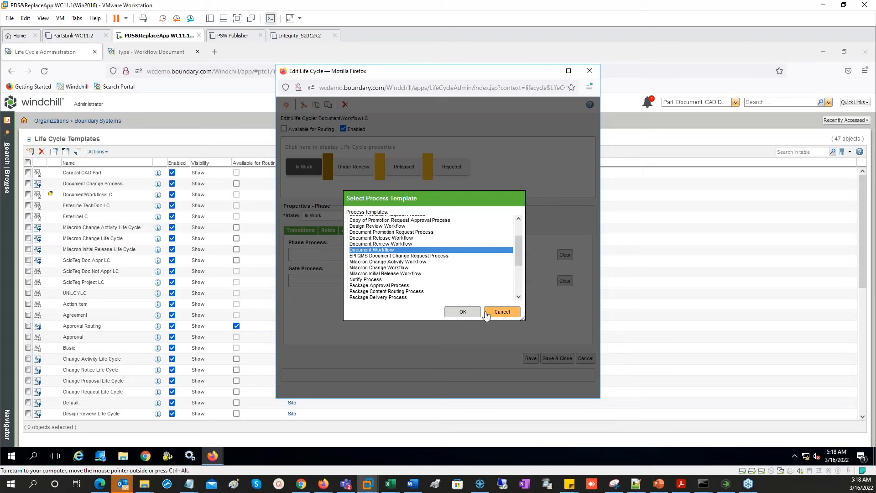
pyautogui.click(463, 312)
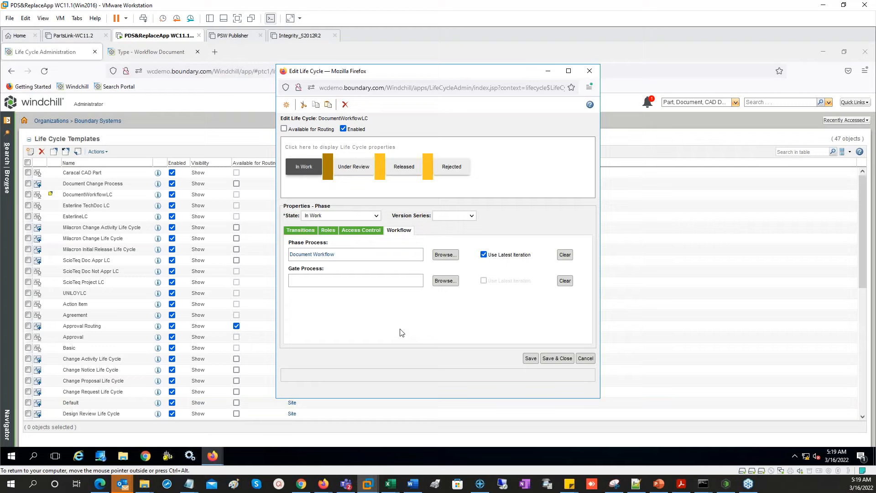
# - Check the Released phase's workflow settings, then return to the In Work phase
pyautogui.click(406, 169)
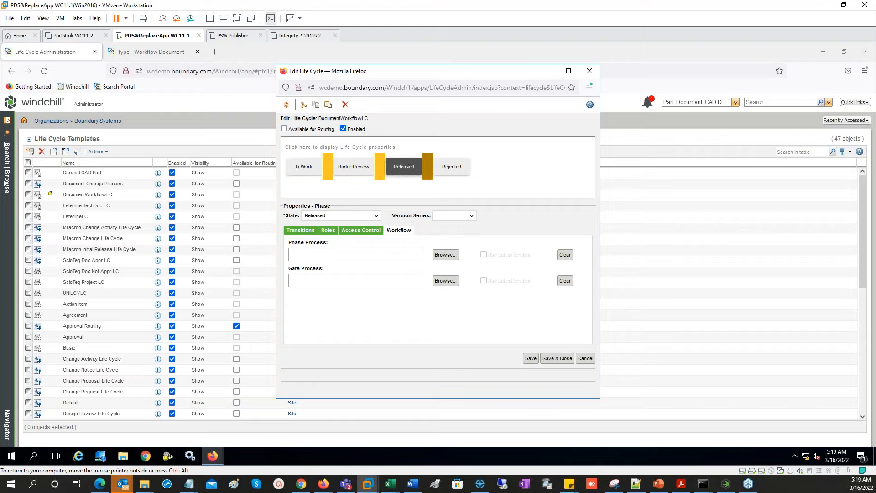
pyautogui.click(304, 167)
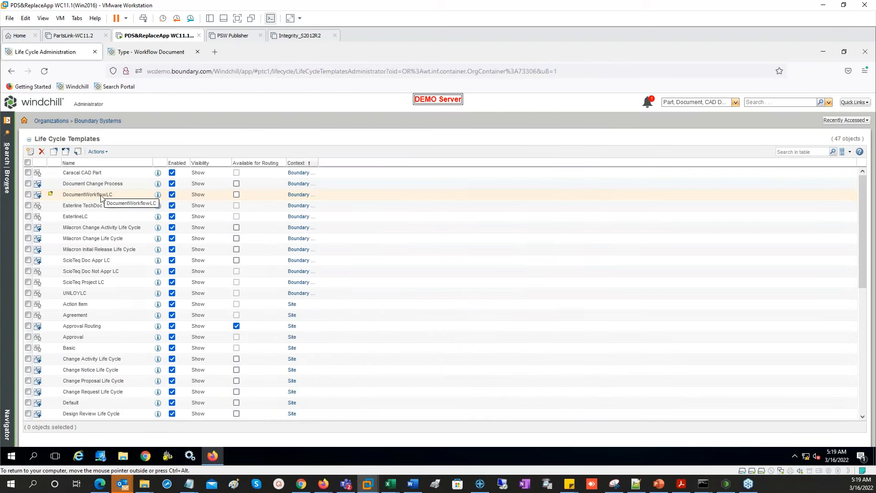
pyautogui.rightClick(102, 197)
# - Check in DocumentWorkflowLC, dismiss the confirmation, and list recent products in the browse navigator
pyautogui.click(122, 289)
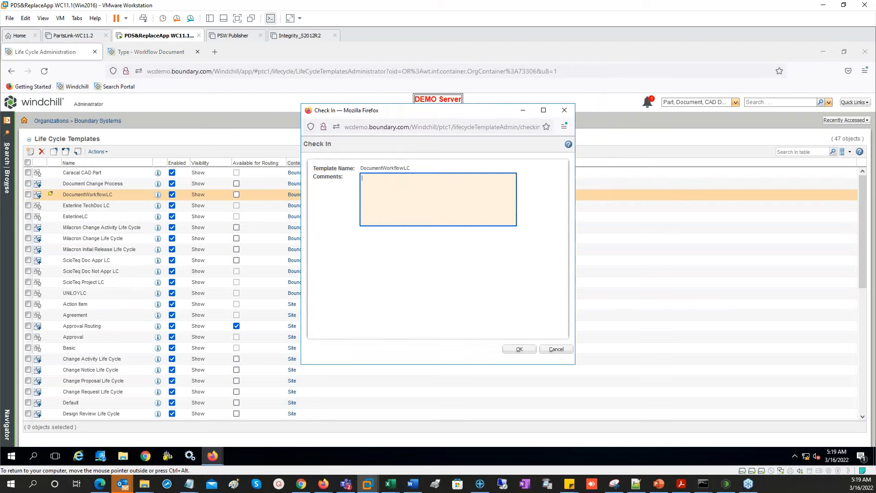
pyautogui.click(522, 349)
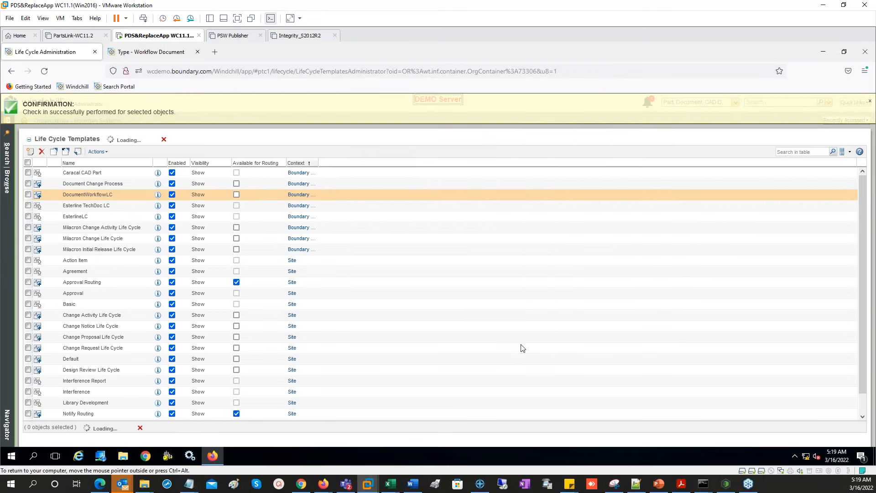
pyautogui.click(869, 103)
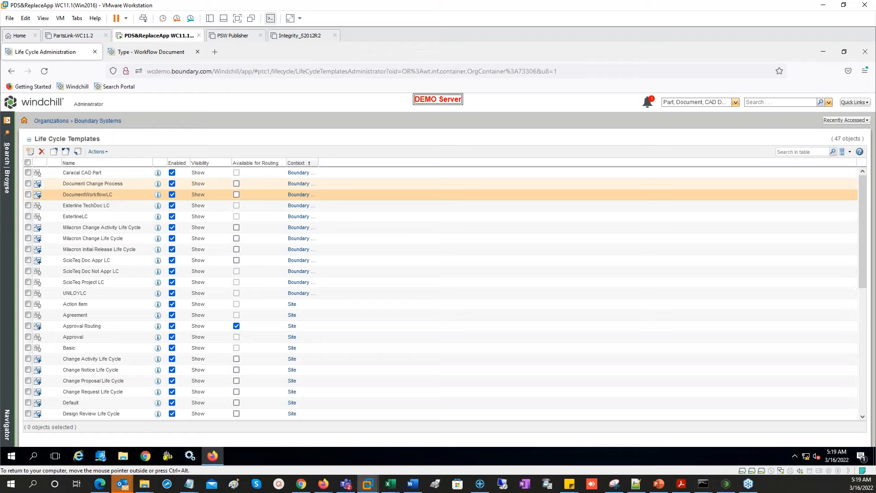
pyautogui.click(9, 190)
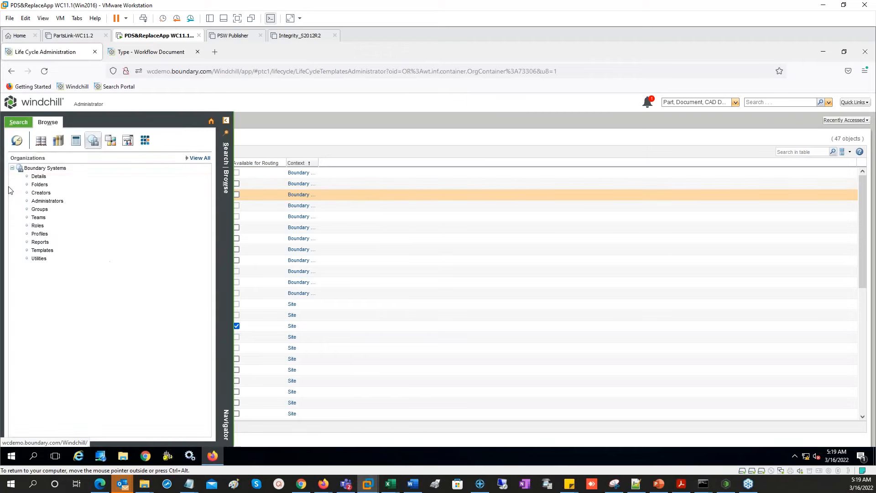
pyautogui.click(41, 140)
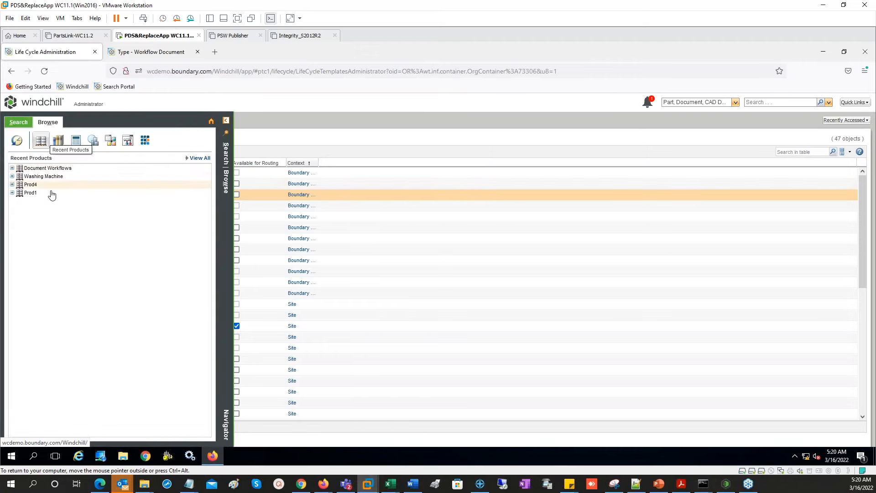
# - Create a 'Documentation' folder in the Document Workflows product and open it
pyautogui.click(13, 168)
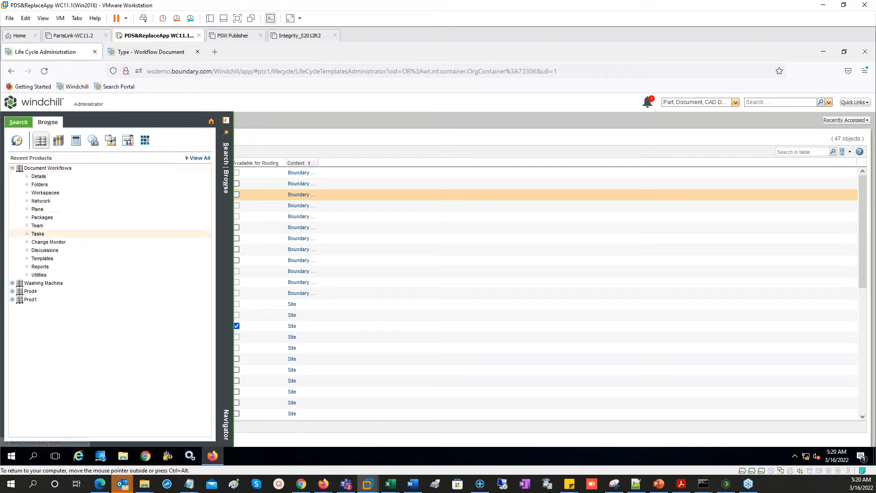
pyautogui.click(48, 185)
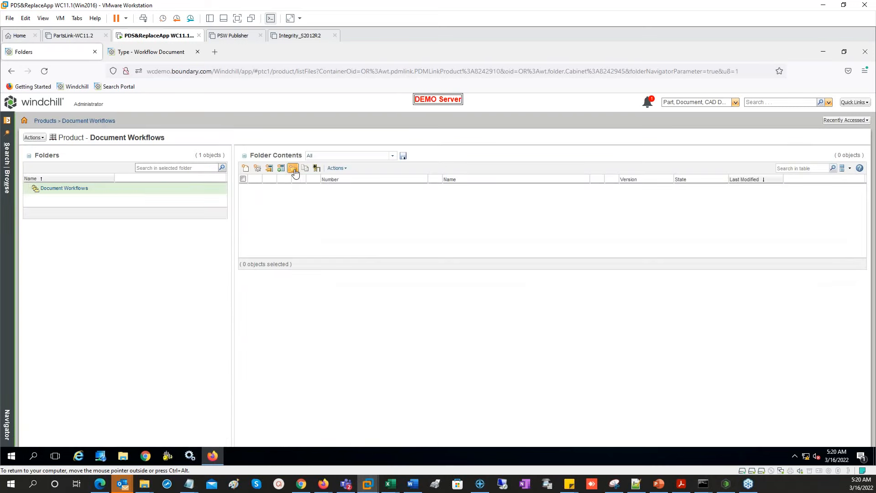
pyautogui.click(293, 168)
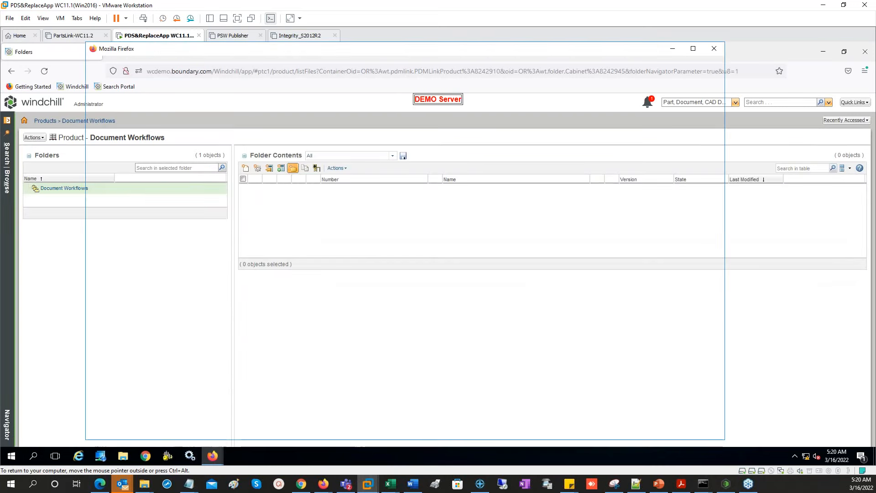
pyautogui.write('Documentation')
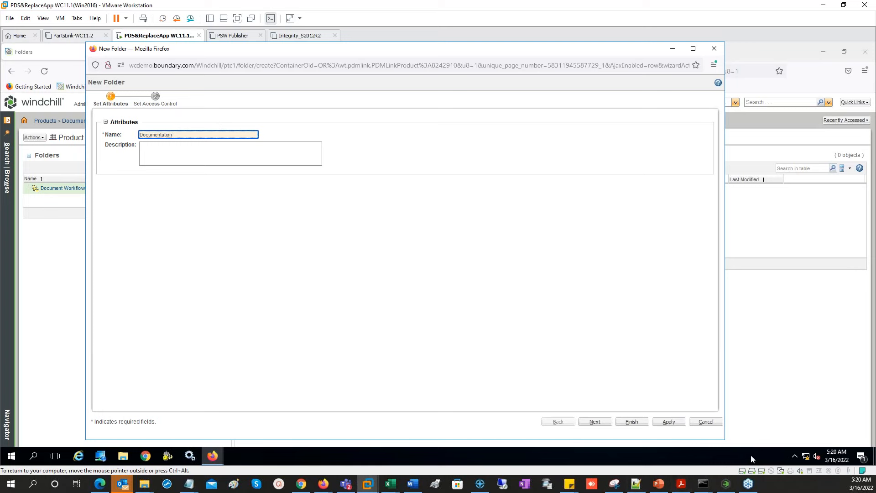
pyautogui.click(632, 421)
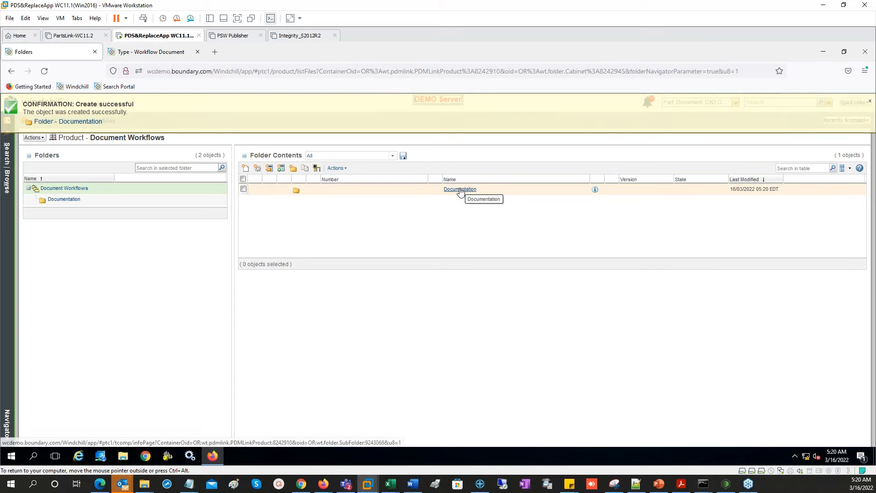
pyautogui.click(460, 190)
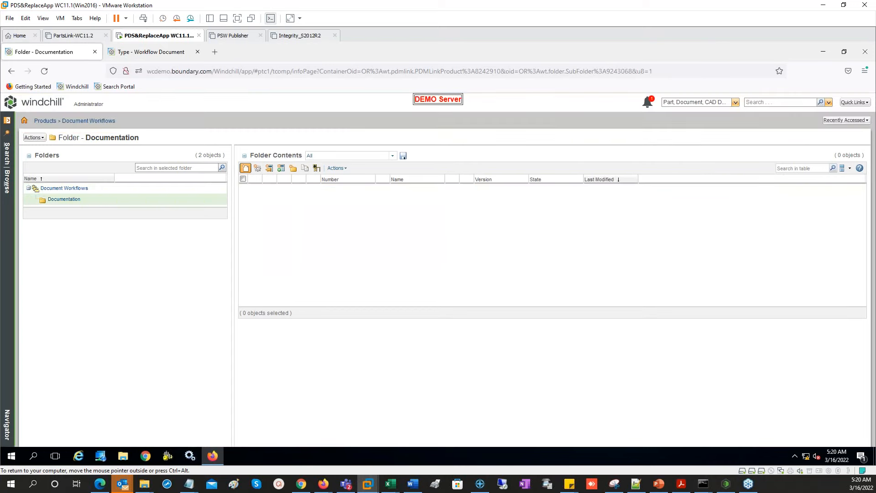
# - Create WFDoc1 as a Workflow Document with No Content as its primary source
pyautogui.click(245, 168)
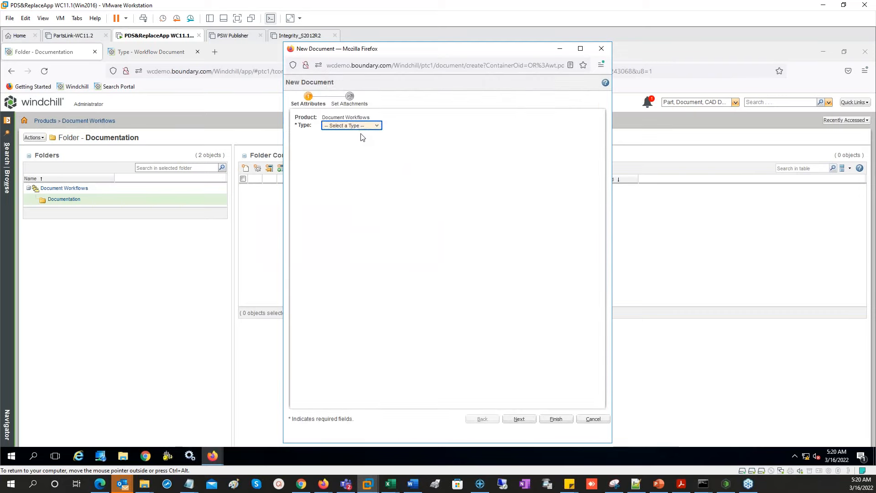
pyautogui.click(362, 131)
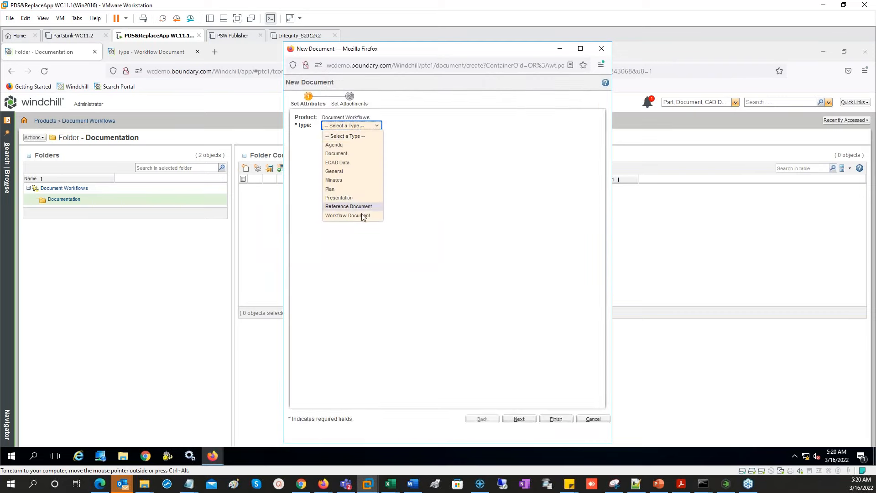
pyautogui.click(348, 215)
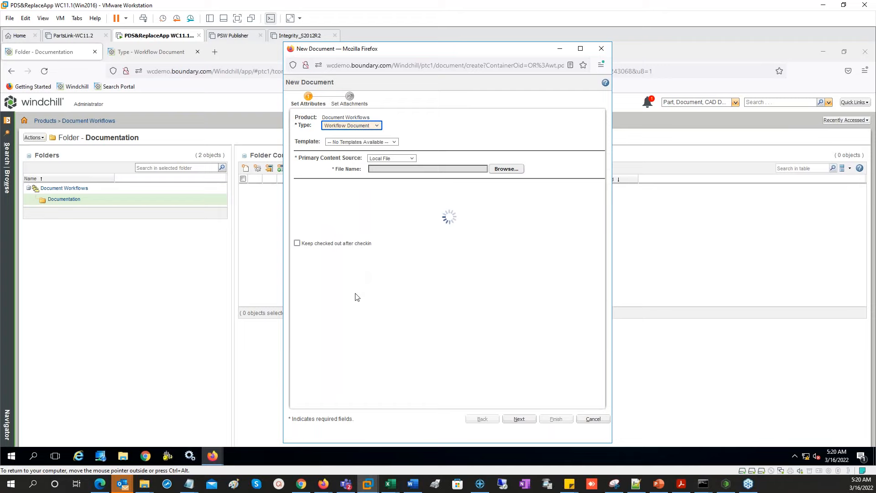
pyautogui.click(394, 159)
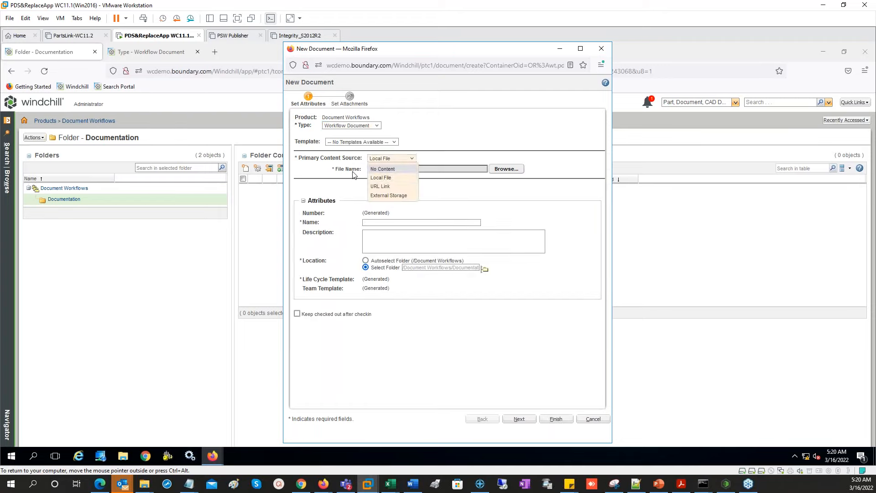
pyautogui.click(396, 169)
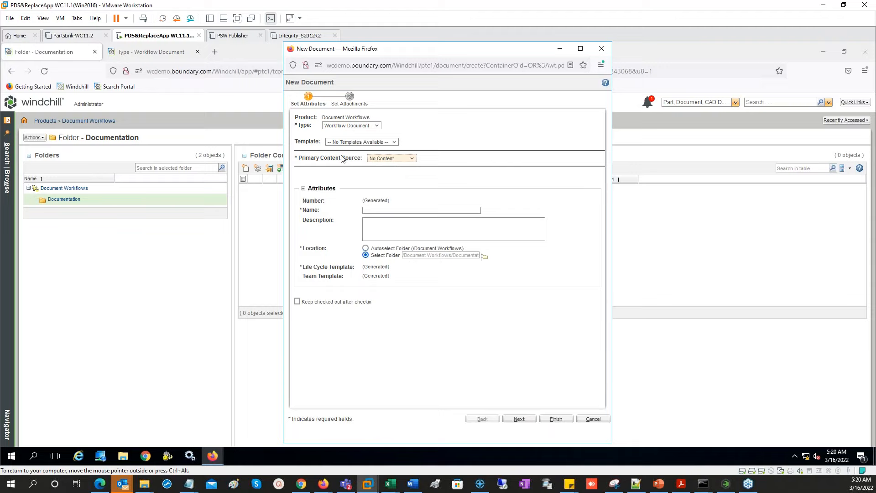
pyautogui.click(376, 209)
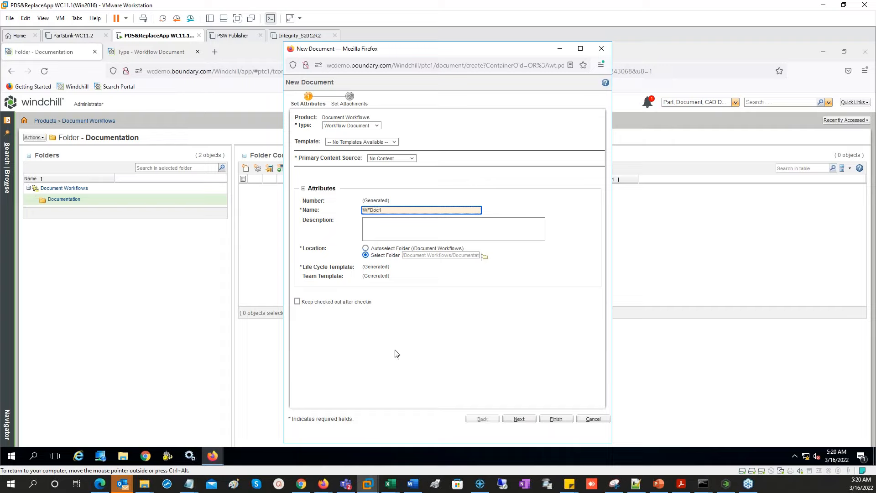
pyautogui.click(557, 418)
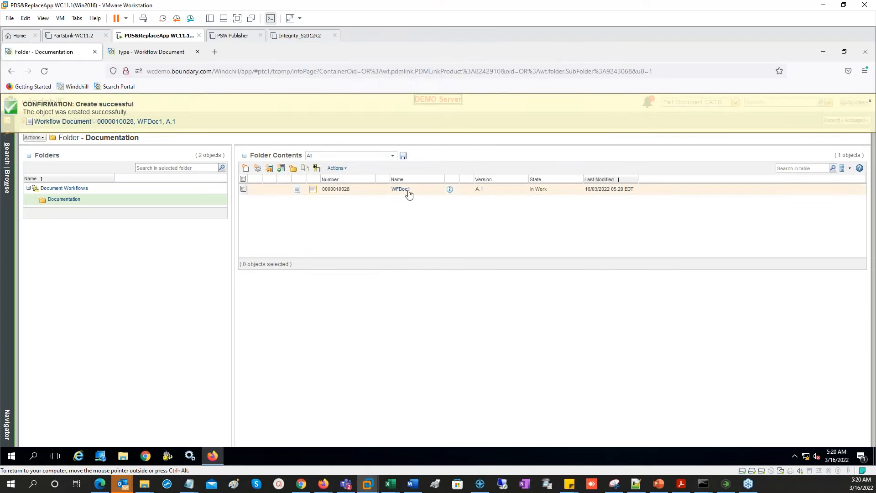
# - Open WFDoc1's details, then return home to find its new Submit Document task
pyautogui.click(406, 189)
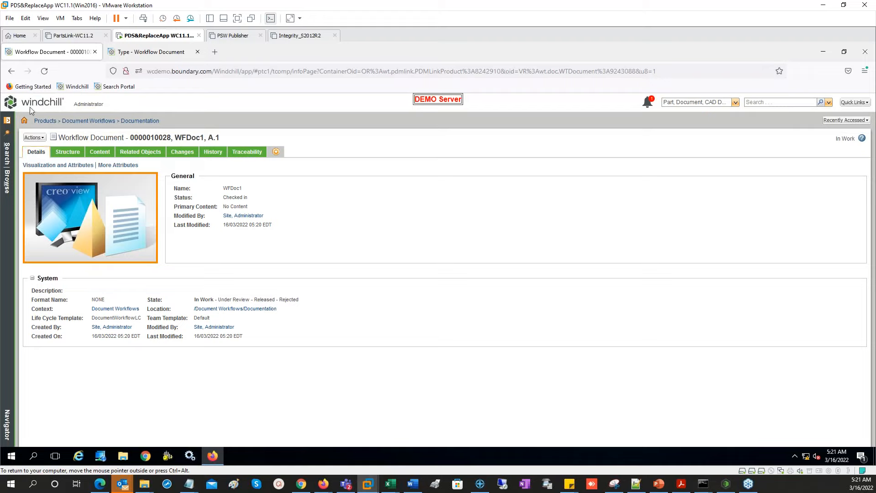
pyautogui.click(44, 104)
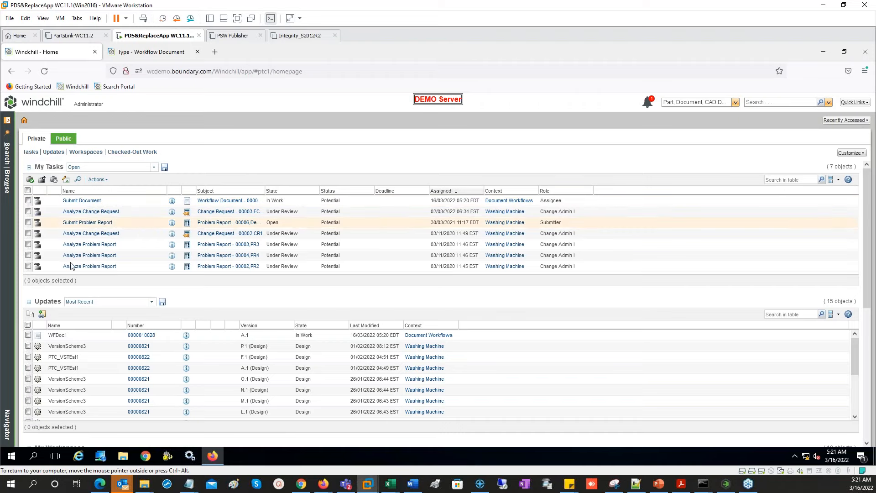
# - Open WFDoc1's Submit Document task, view its process diagram, and complete the task
pyautogui.click(82, 201)
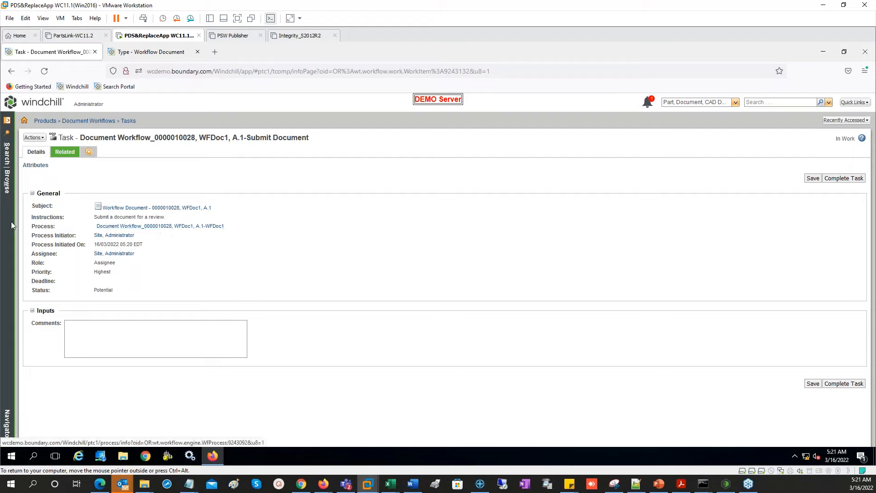
pyautogui.click(163, 227)
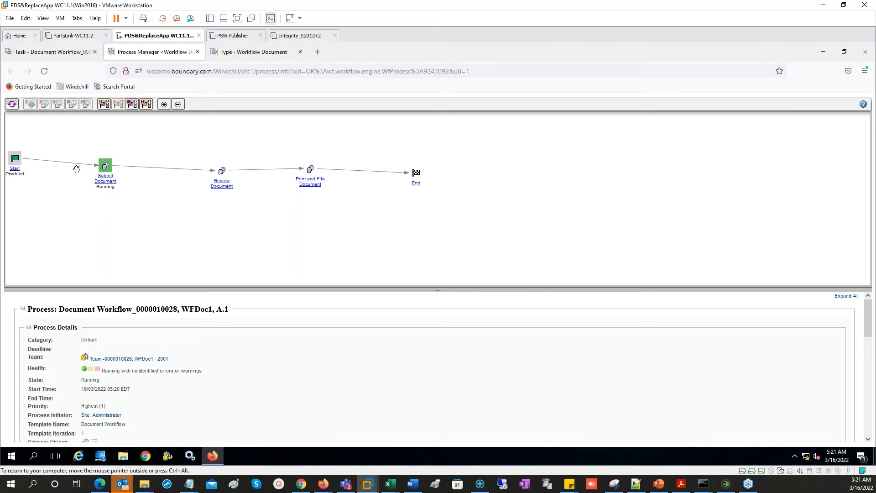
pyautogui.click(197, 51)
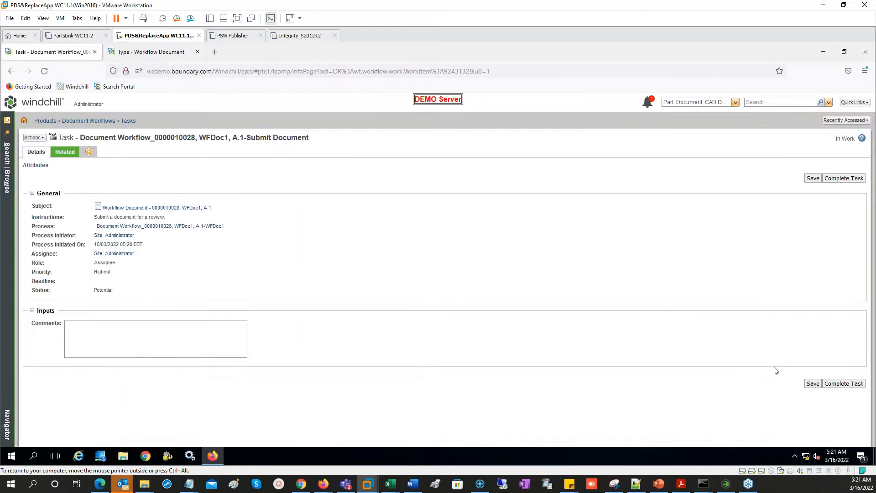
pyautogui.click(841, 386)
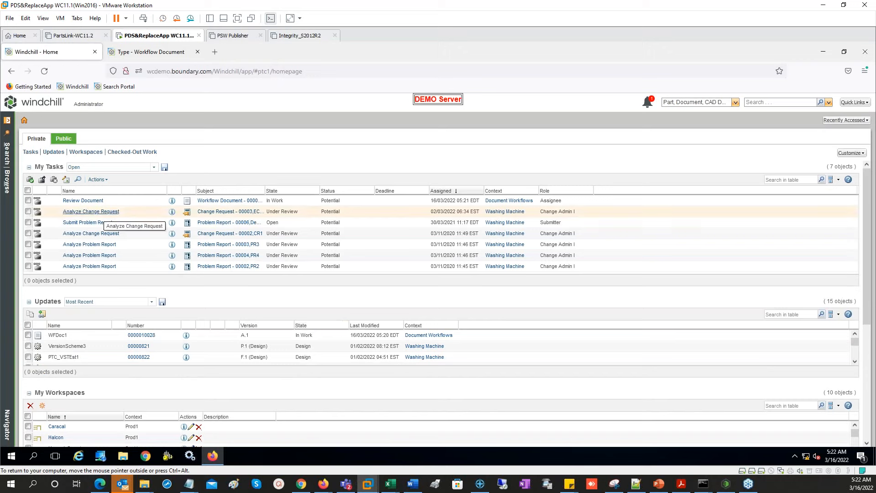
# - Read the Review Document task's instructions and complete the task
pyautogui.click(89, 201)
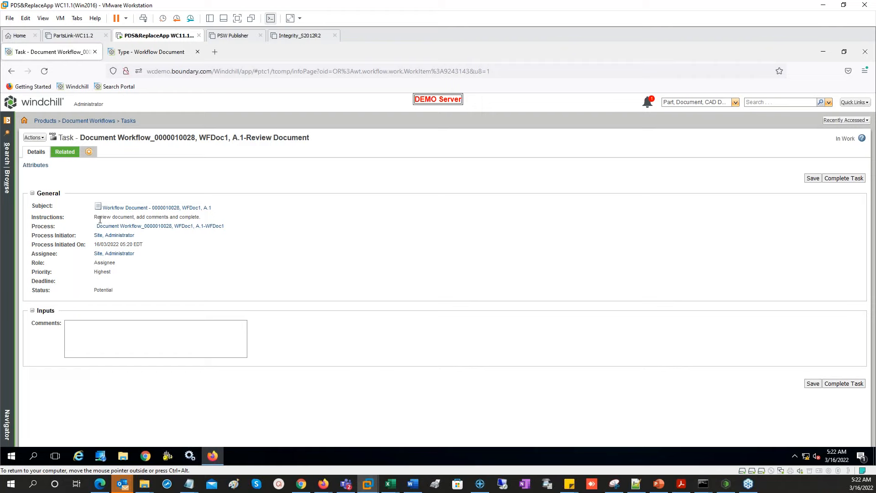
pyautogui.moveTo(102, 218); pyautogui.dragTo(217, 218)
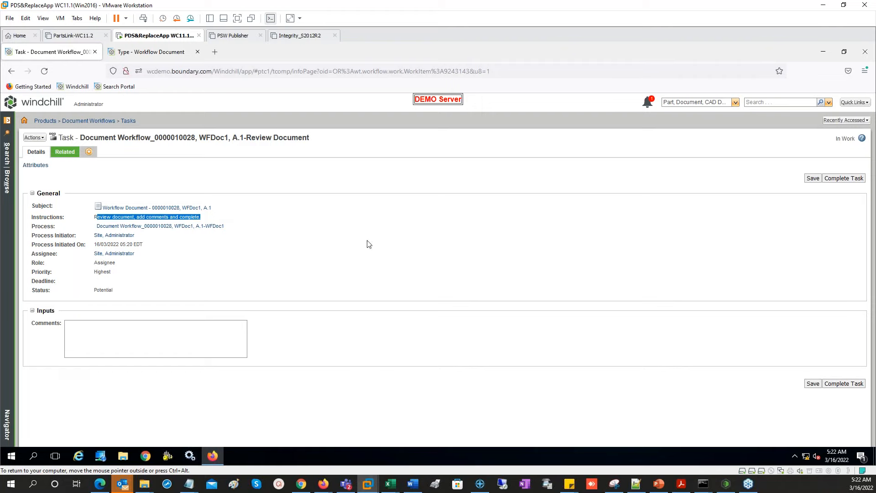
pyautogui.click(220, 222)
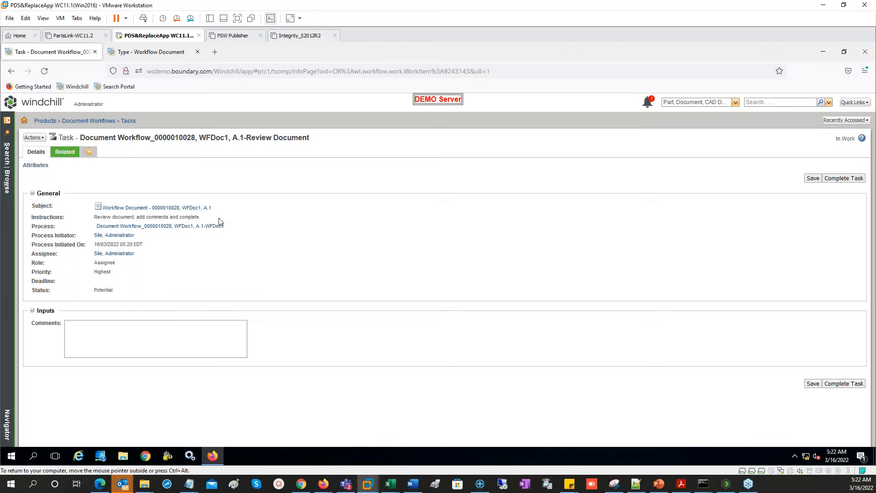
pyautogui.click(847, 384)
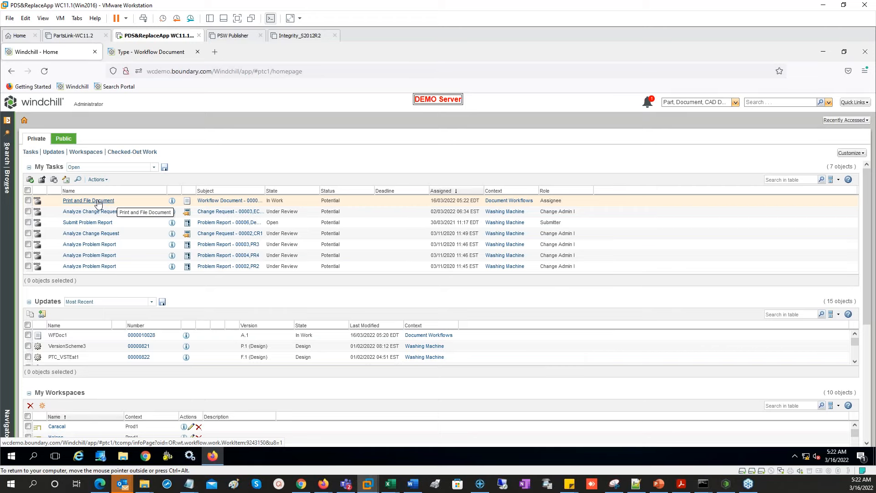
# - Complete the Print and File Document task, then add an empty tab to WFDoc1's page
pyautogui.click(99, 201)
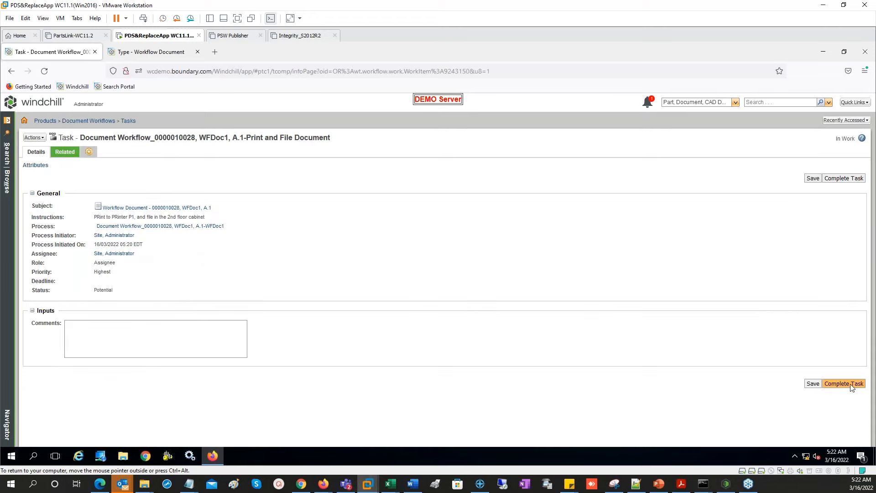
pyautogui.click(852, 386)
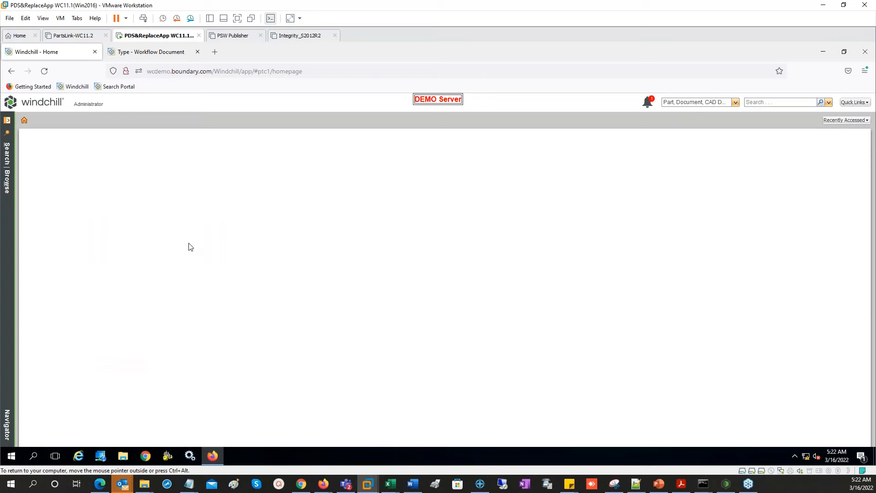
pyautogui.click(141, 324)
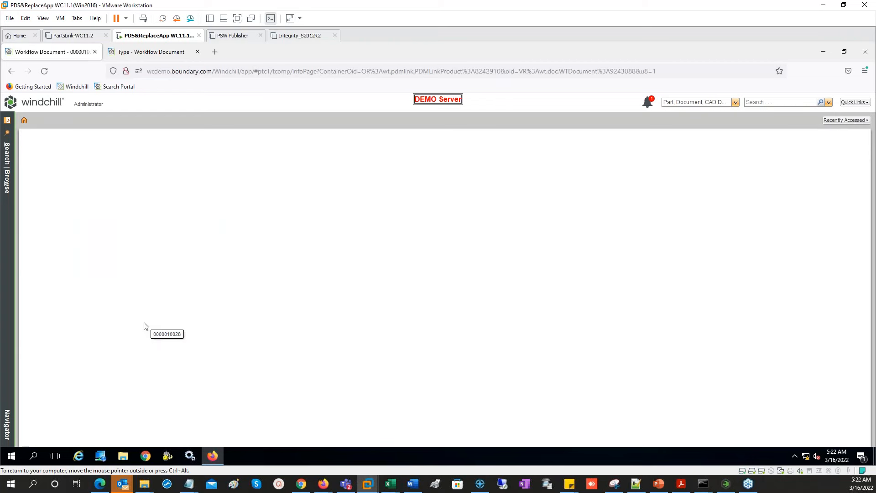
pyautogui.click(276, 152)
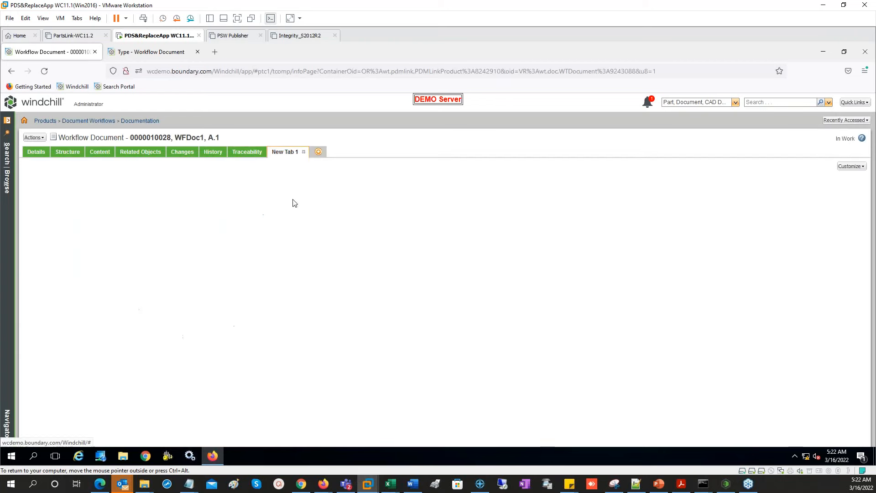
# - Fill New Tab 1 with the Routing/Process History table
pyautogui.click(851, 166)
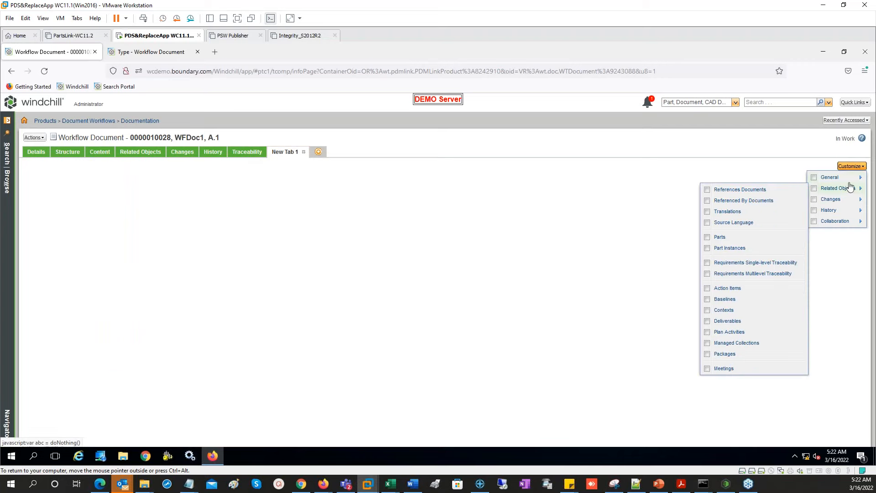
pyautogui.moveTo(843, 178)
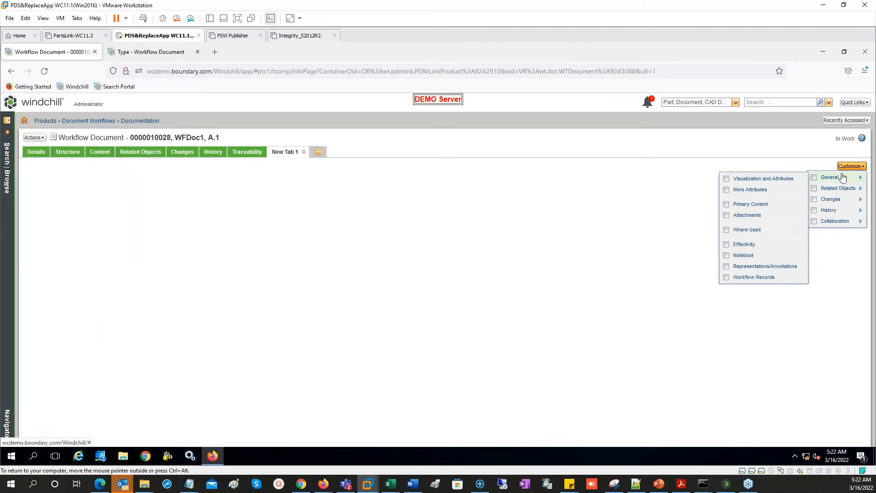
pyautogui.moveTo(842, 211)
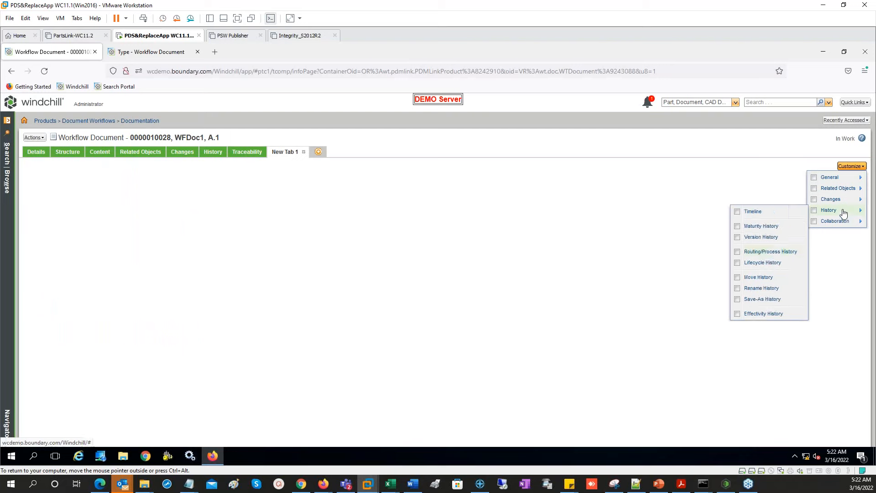
pyautogui.click(775, 252)
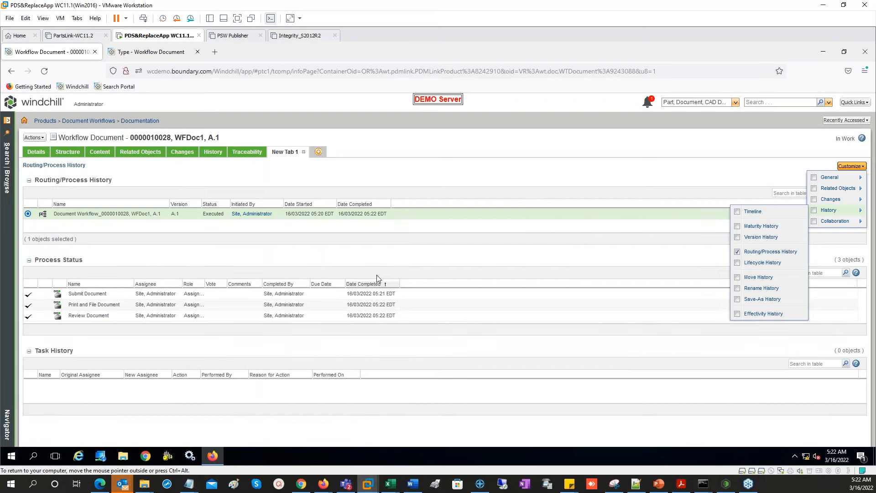
# - Review the completed Document Workflow in Process Manager, then close it
pyautogui.click(108, 214)
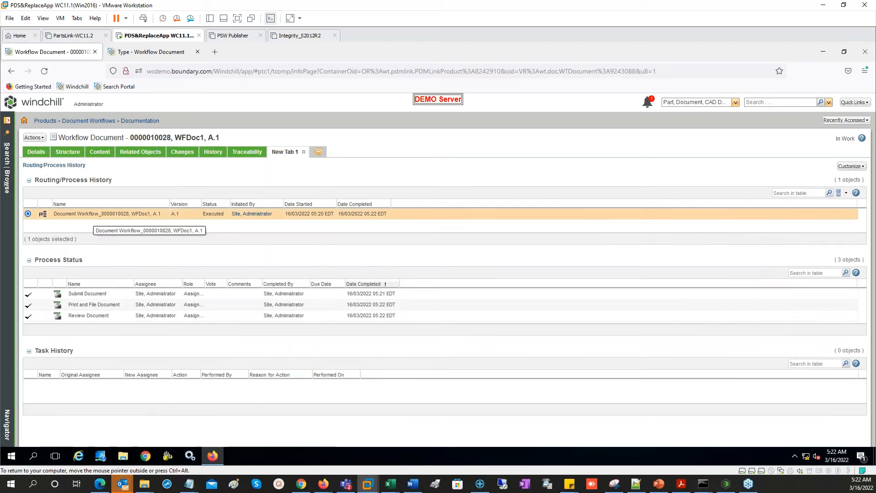
pyautogui.rightClick(91, 215)
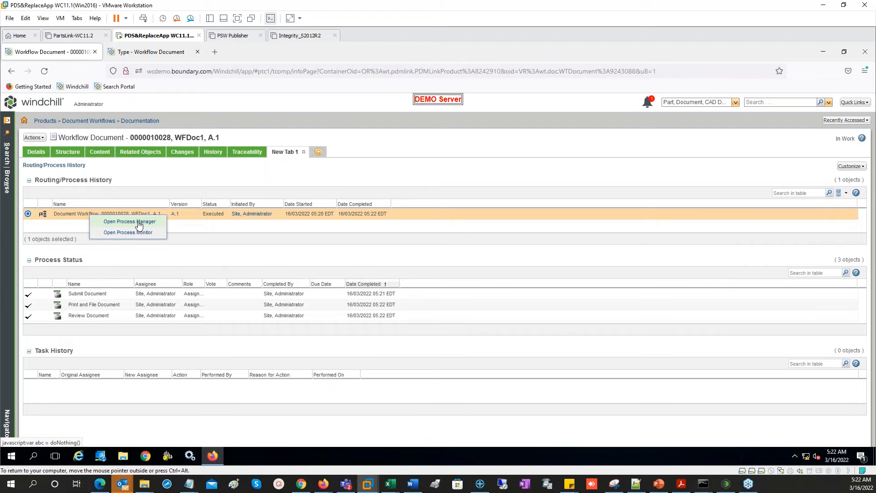
pyautogui.click(130, 222)
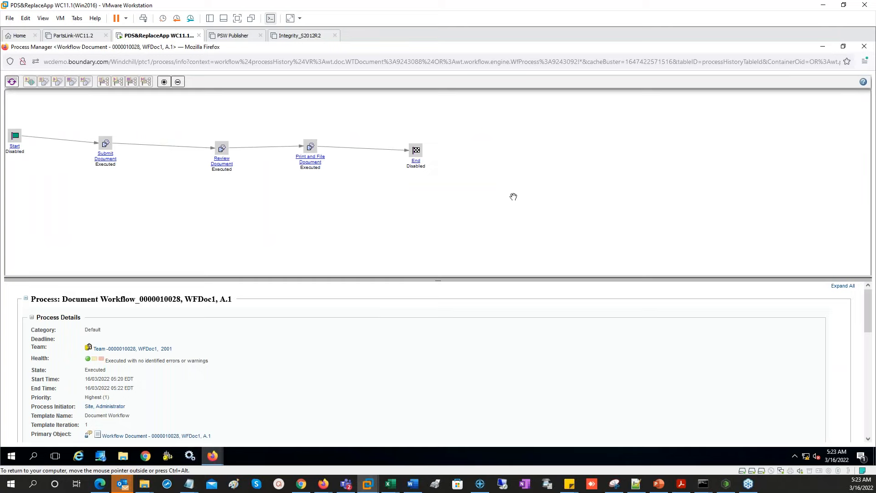
pyautogui.click(865, 48)
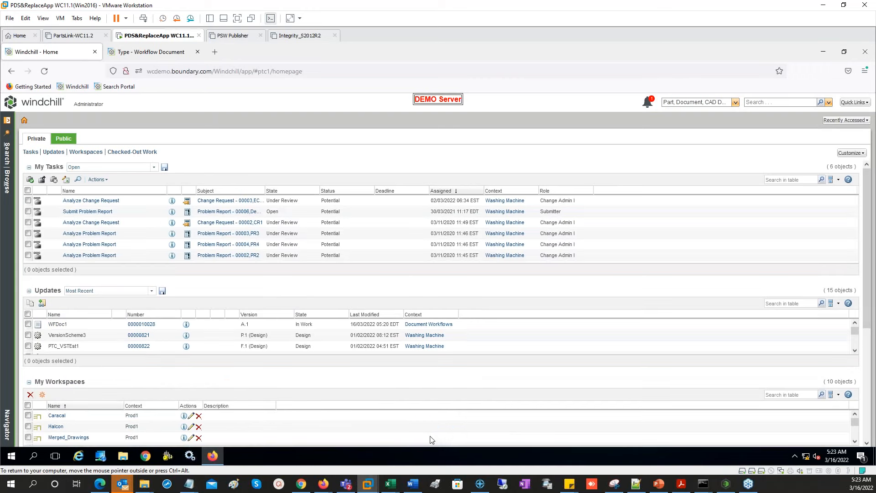
pyautogui.click(412, 486)
# - Scroll through Demo Document.docx's flowchart and select the Review Document box's text
pyautogui.scroll(3, 449, 164)
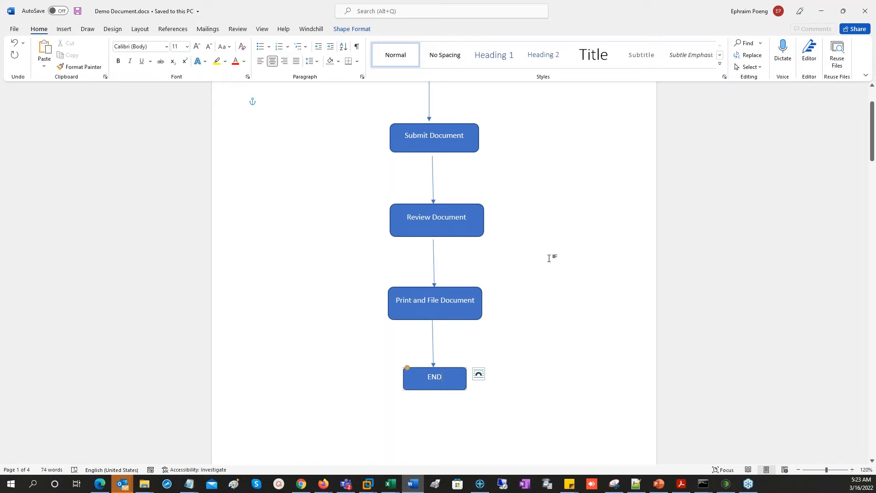
pyautogui.scroll(-2, 550, 257)
pyautogui.scroll(5, 550, 256)
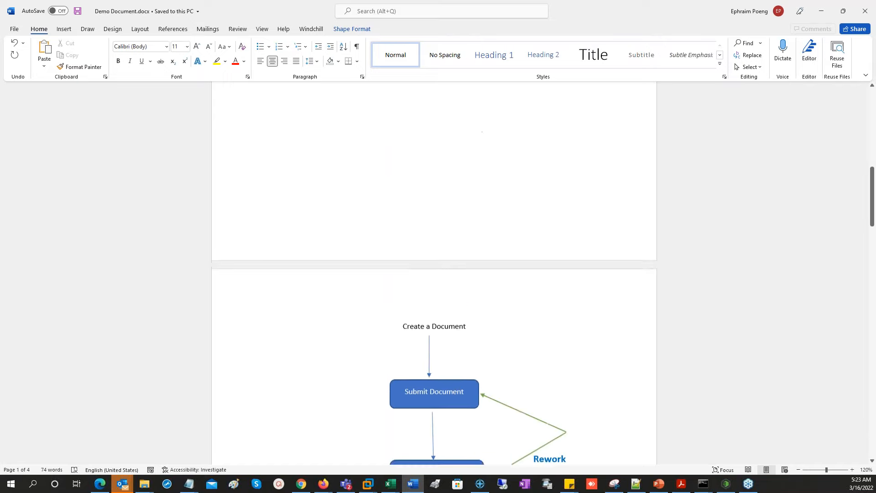
pyautogui.scroll(-4, 557, 304)
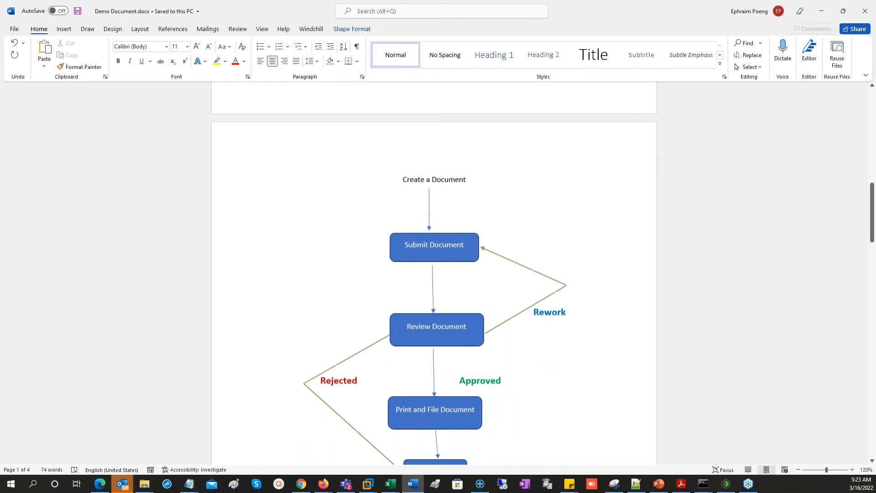
pyautogui.scroll(-1, 556, 303)
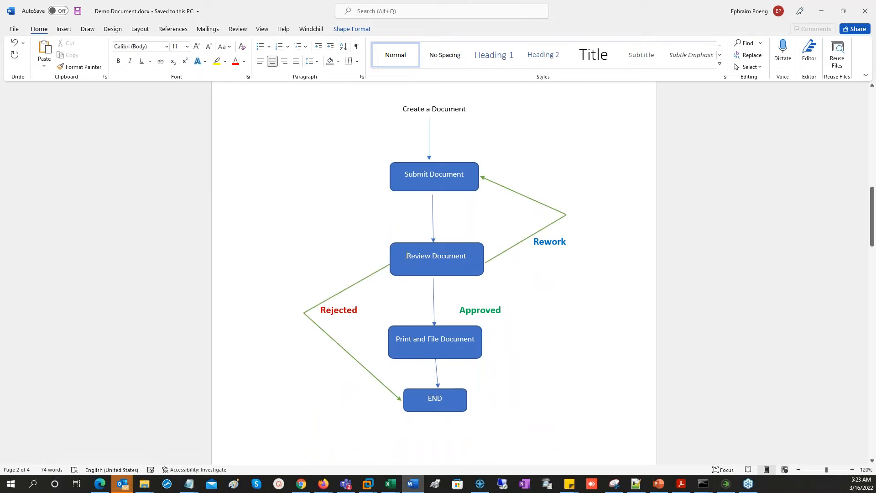
pyautogui.tripleClick(423, 257)
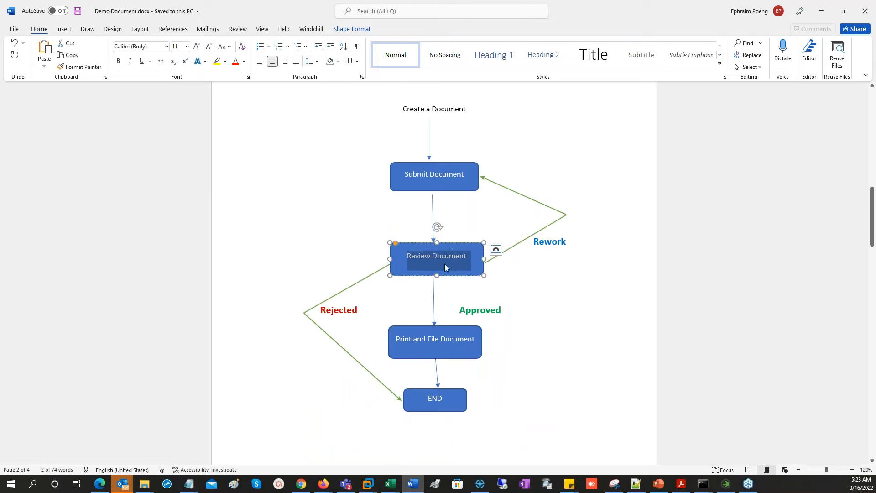
pyautogui.click(436, 255)
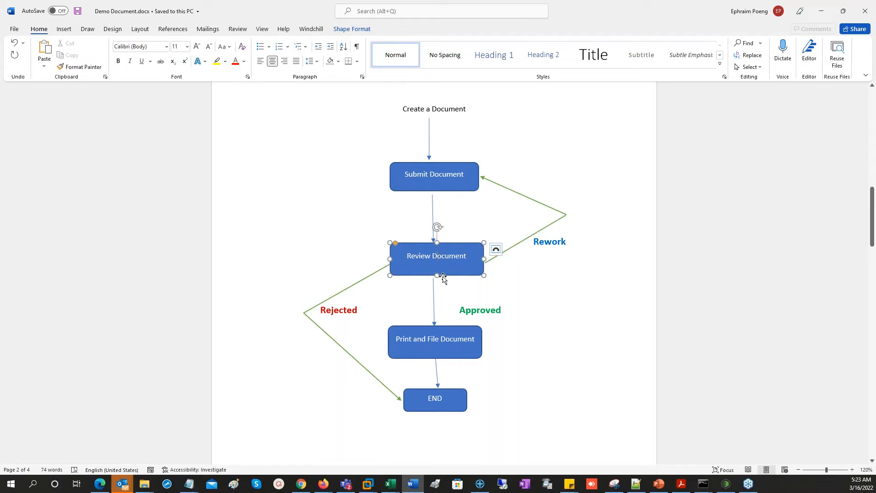
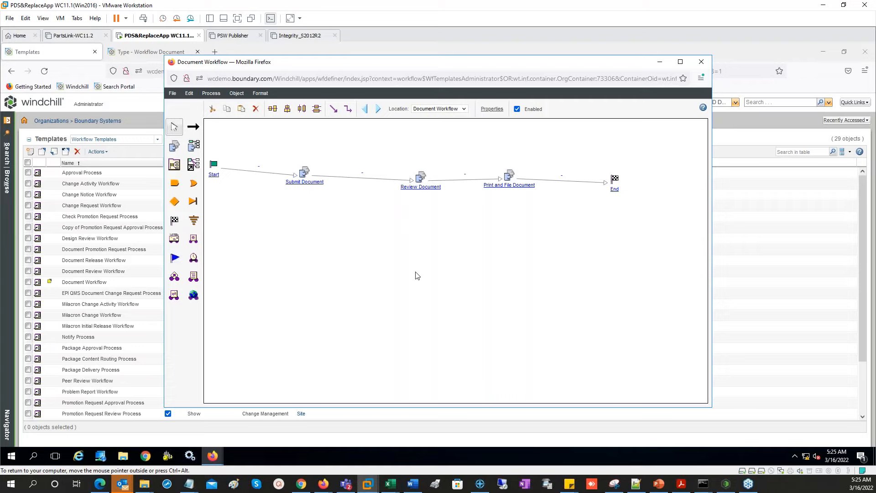
# - Place one Or connector above and one below-right of Review Document, then save the template
pyautogui.click(194, 185)
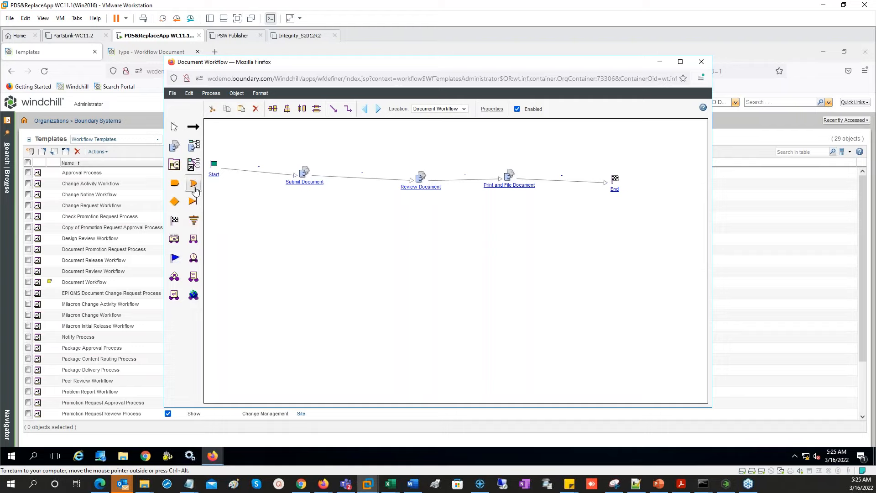
pyautogui.click(370, 141)
pyautogui.click(521, 231)
pyautogui.click(173, 94)
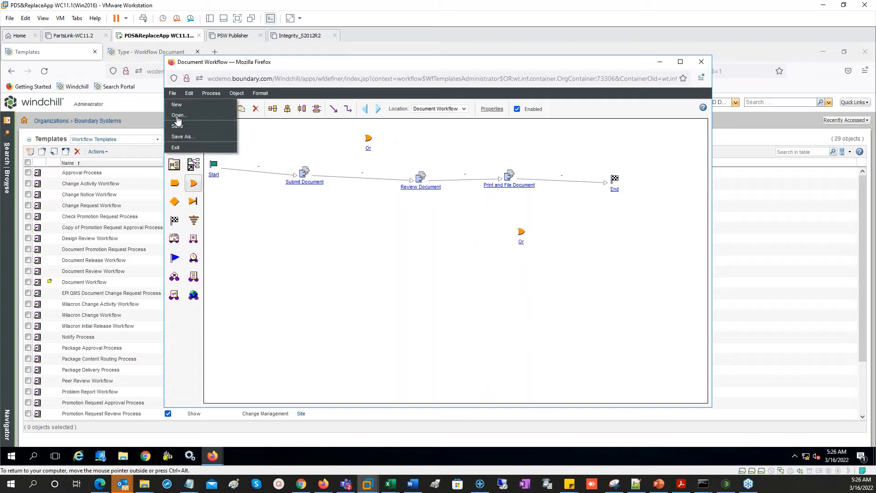
pyautogui.click(187, 136)
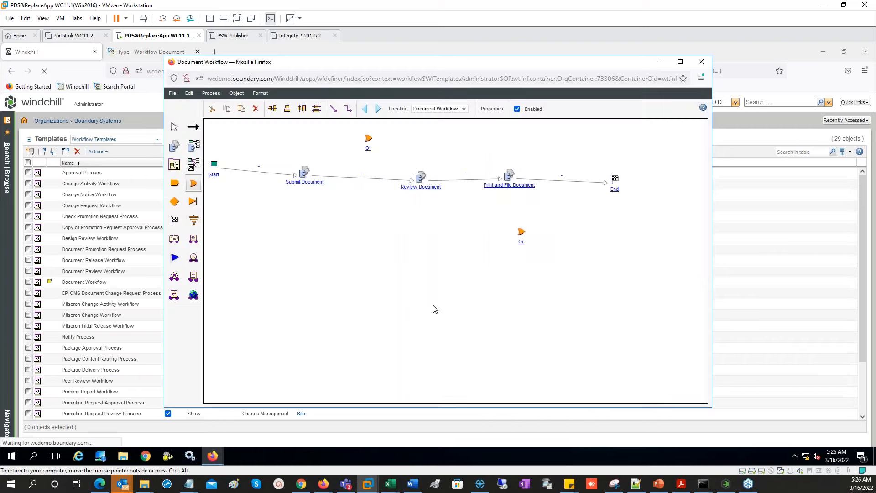
# - Link Review Document to both Or connectors, looping the upper one back to Submit Document, and save
pyautogui.moveTo(420, 178); pyautogui.dragTo(370, 141)
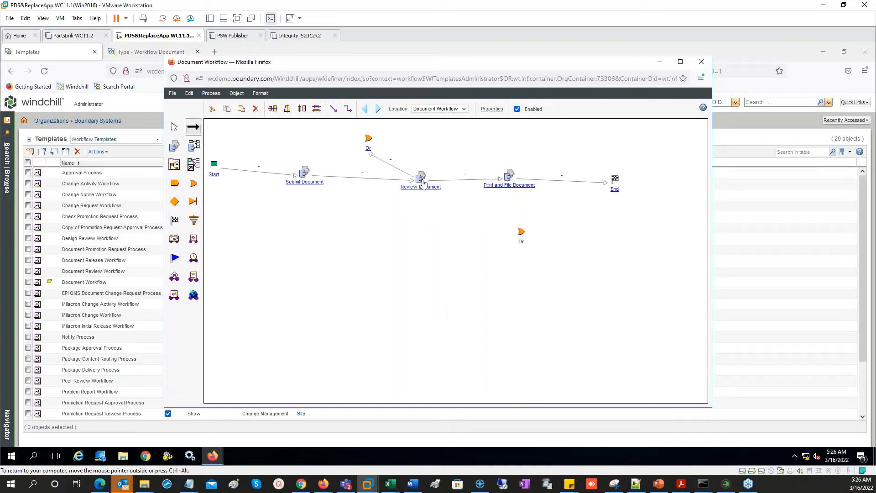
pyautogui.moveTo(367, 142); pyautogui.dragTo(304, 175)
pyautogui.moveTo(421, 181); pyautogui.dragTo(607, 191)
pyautogui.click(173, 93)
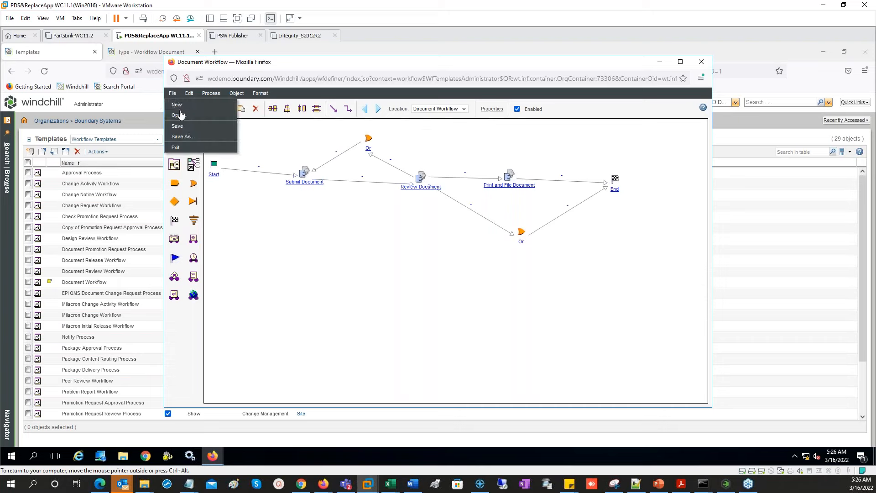
pyautogui.click(192, 127)
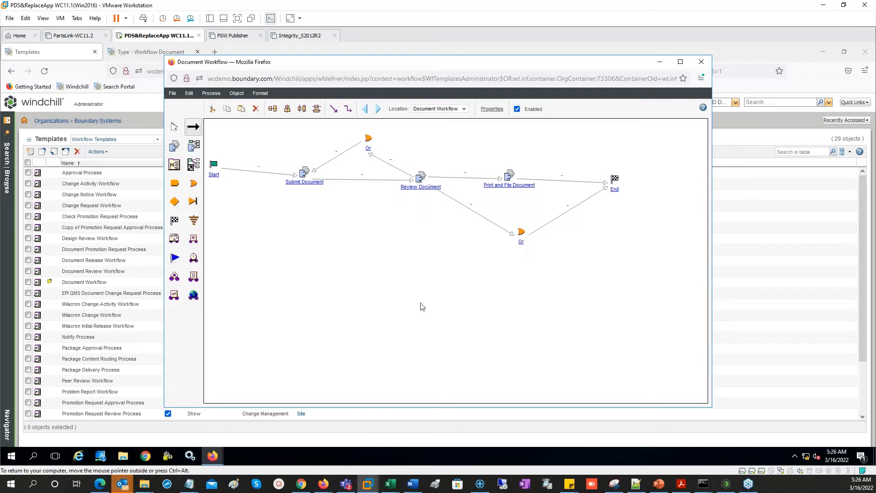
# - Set Review Document's routing type to Manual Exclusive with events Approved, Rework and Reject
pyautogui.doubleClick(424, 192)
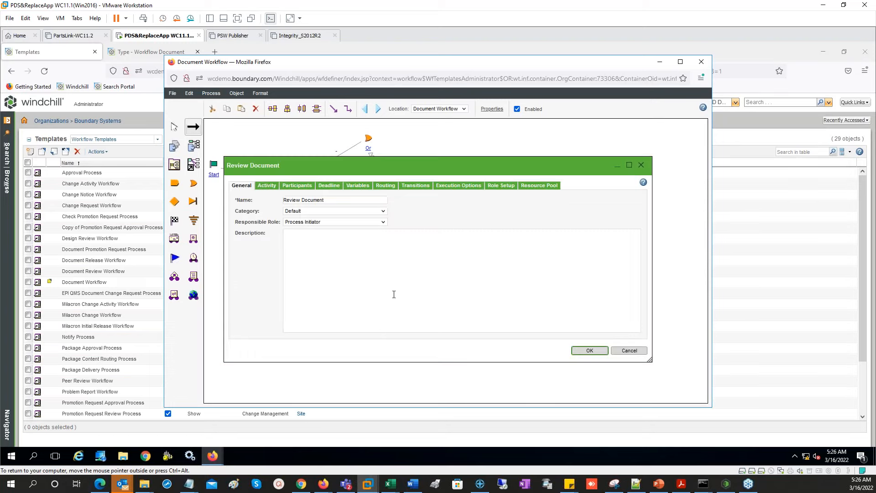
pyautogui.click(389, 190)
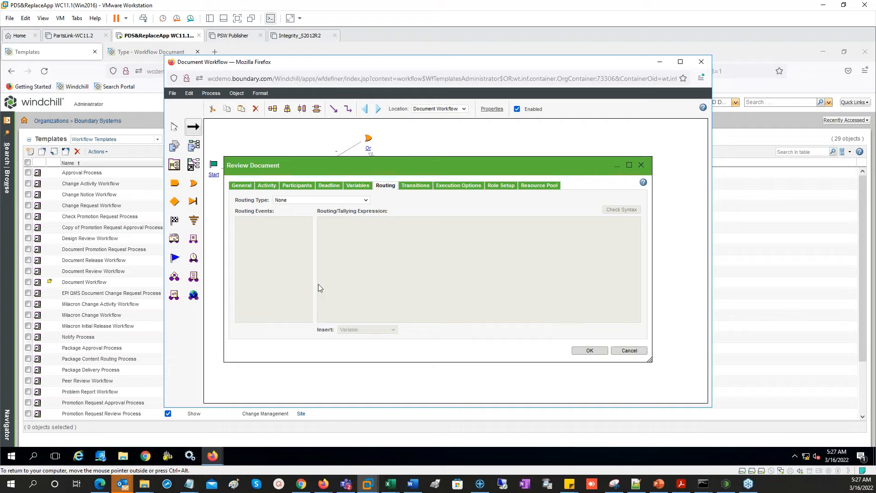
pyautogui.click(364, 200)
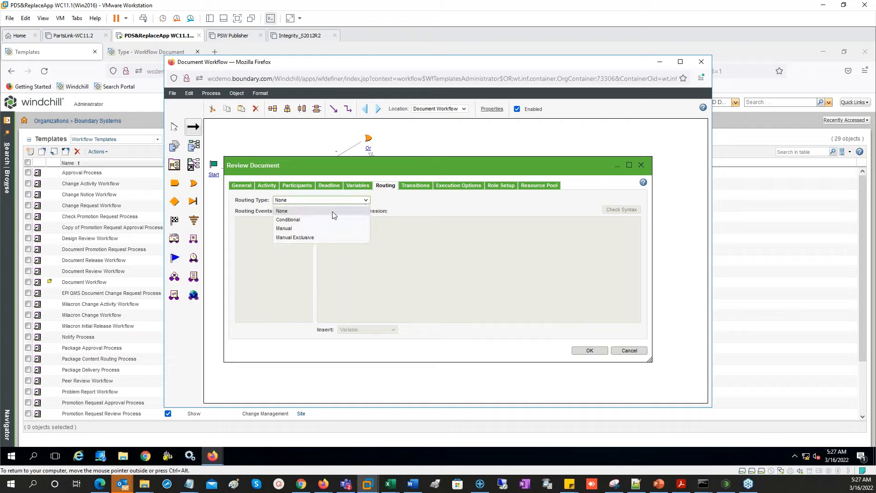
pyautogui.click(305, 220)
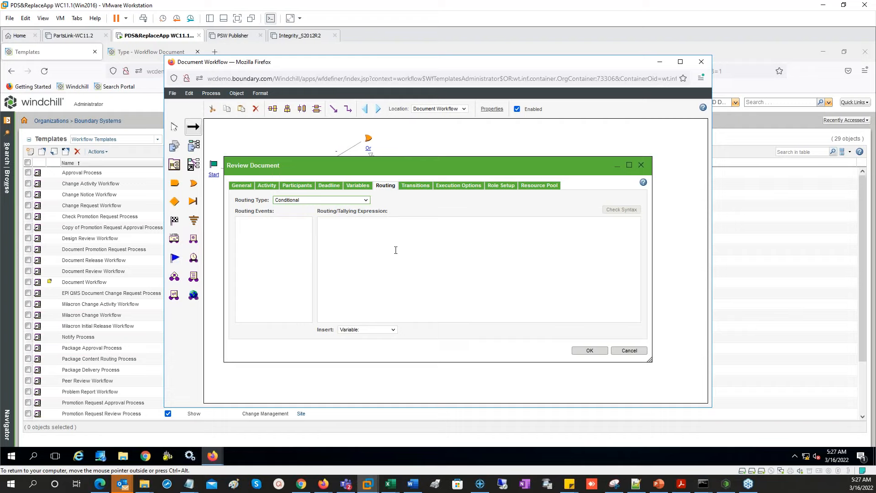
pyautogui.click(381, 281)
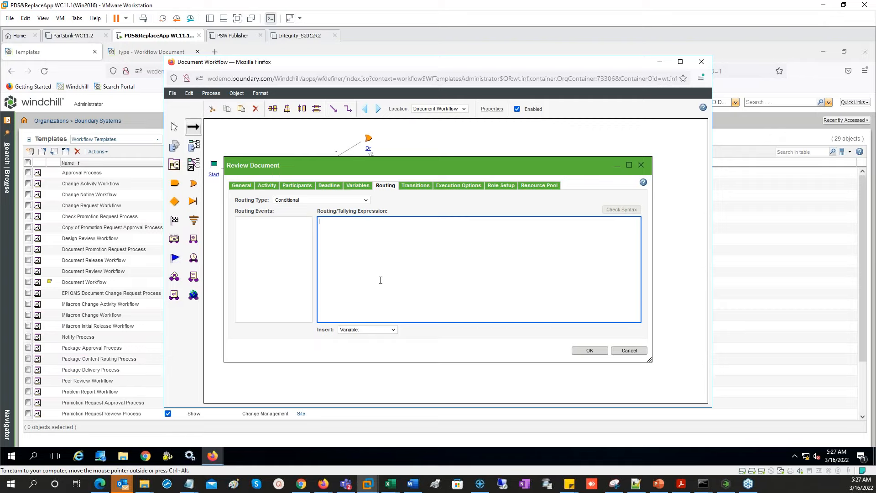
pyautogui.click(367, 201)
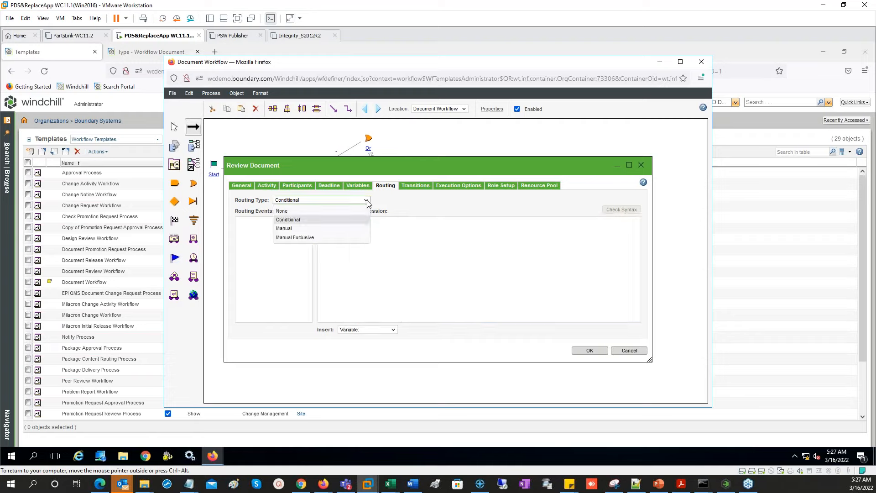
pyautogui.click(305, 229)
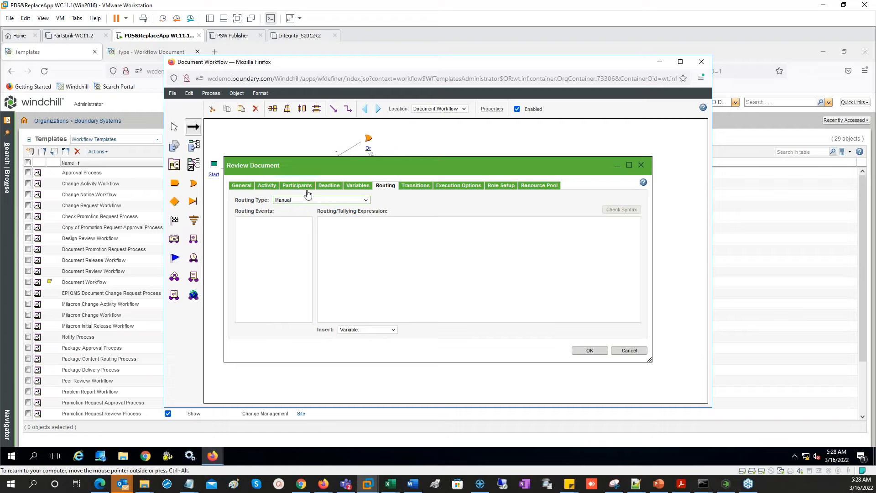
pyautogui.click(320, 201)
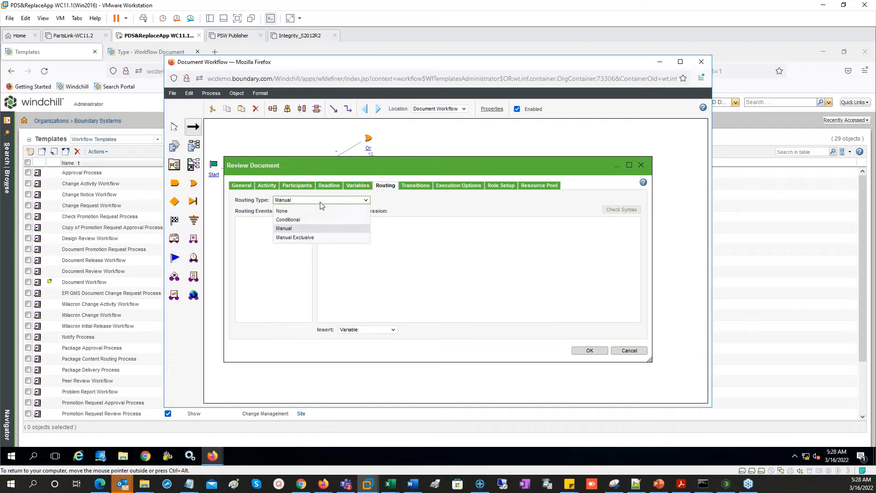
pyautogui.click(323, 239)
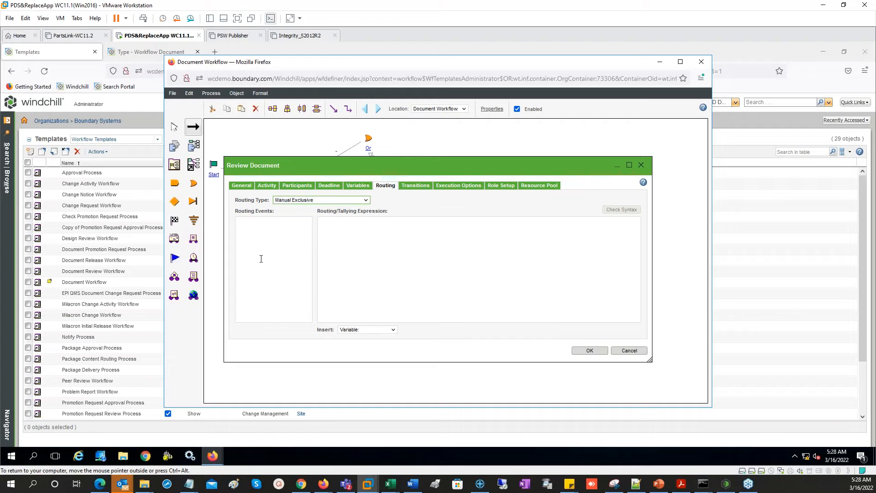
pyautogui.click(267, 238)
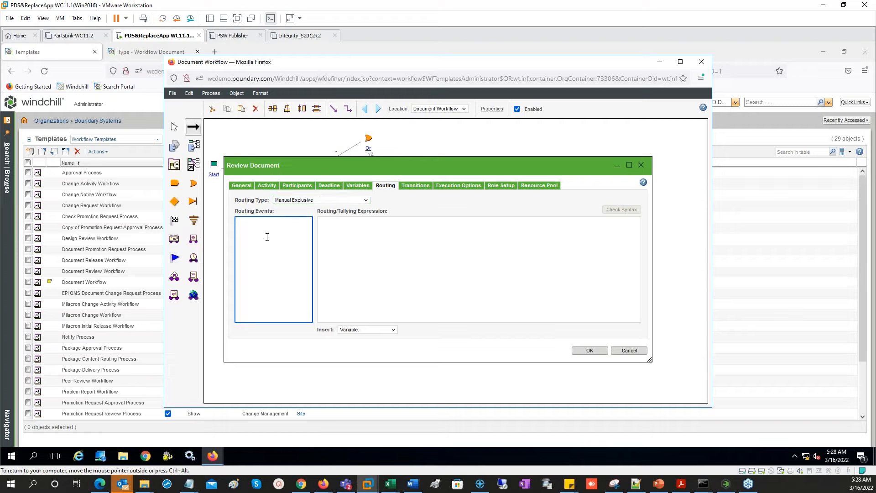
pyautogui.write('Approved Rework Reject')
# - Confirm the Review Document routing settings and save the Document Workflow template
pyautogui.click(597, 350)
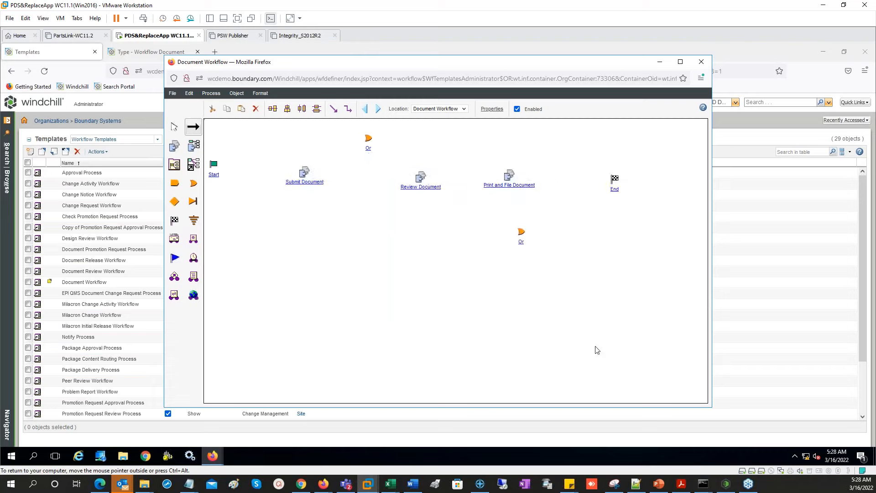
pyautogui.click(173, 94)
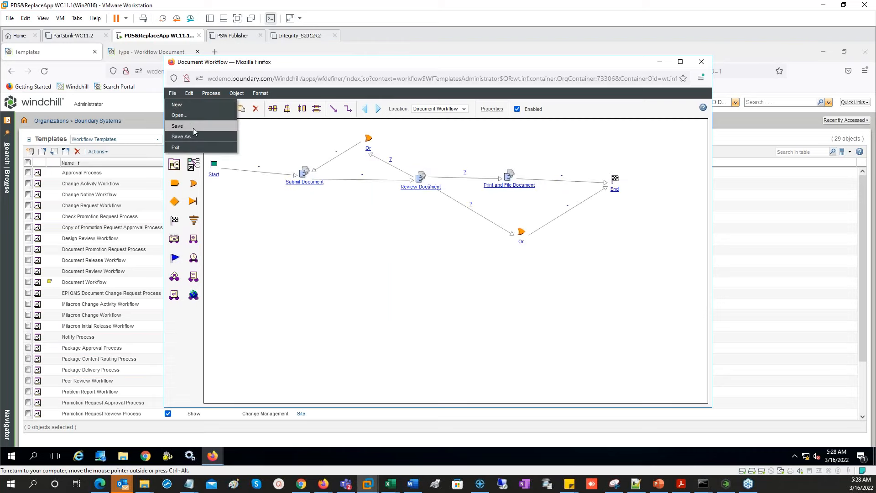
pyautogui.click(189, 126)
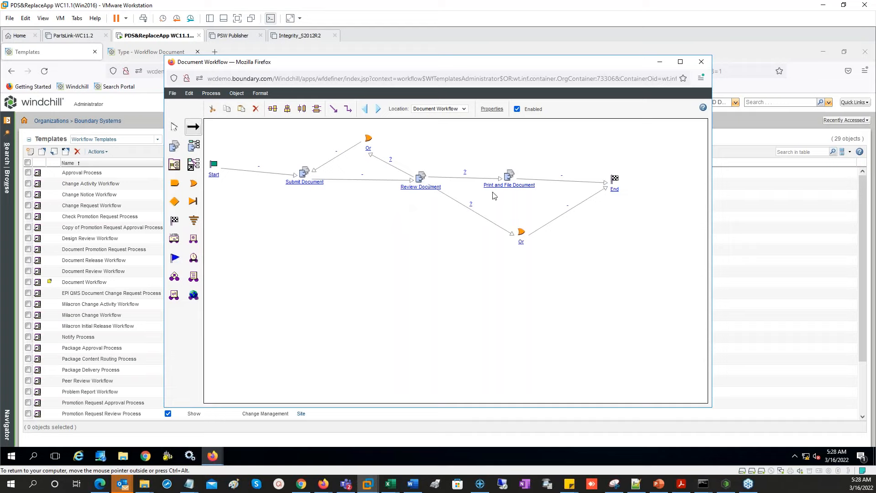
pyautogui.doubleClick(466, 176)
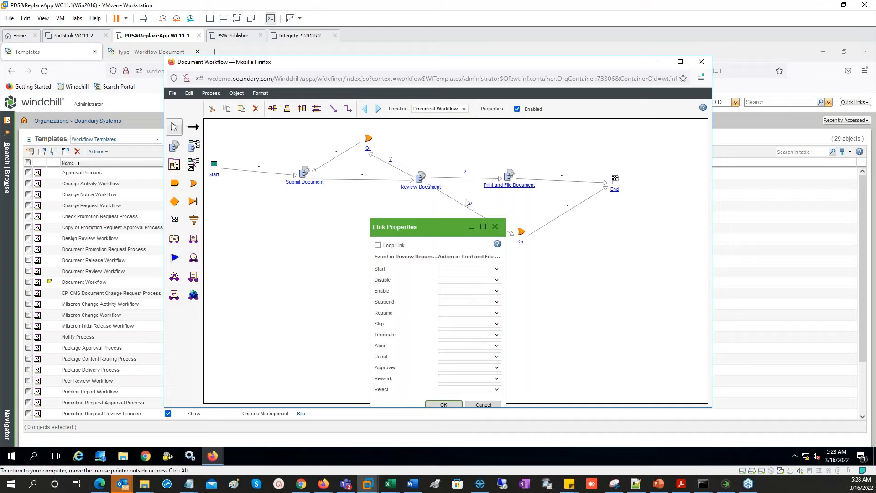
pyautogui.moveTo(404, 197); pyautogui.dragTo(347, 149)
pyautogui.click(366, 289)
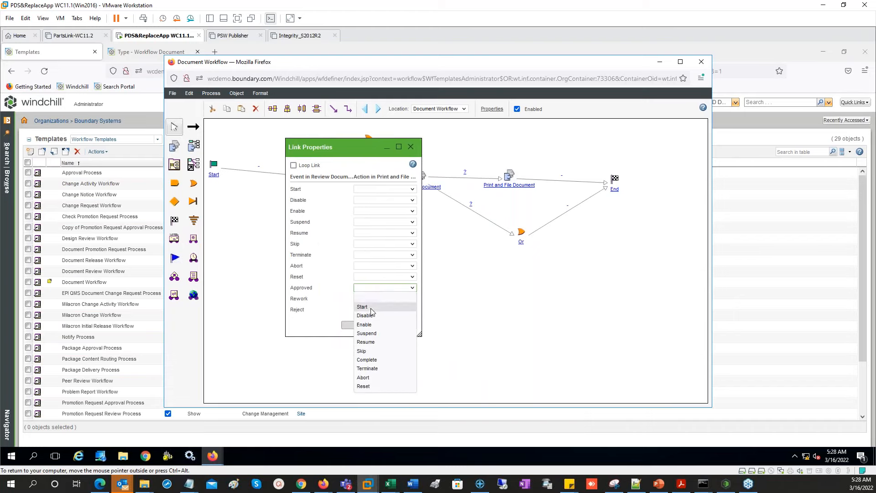
pyautogui.click(371, 308)
pyautogui.click(360, 325)
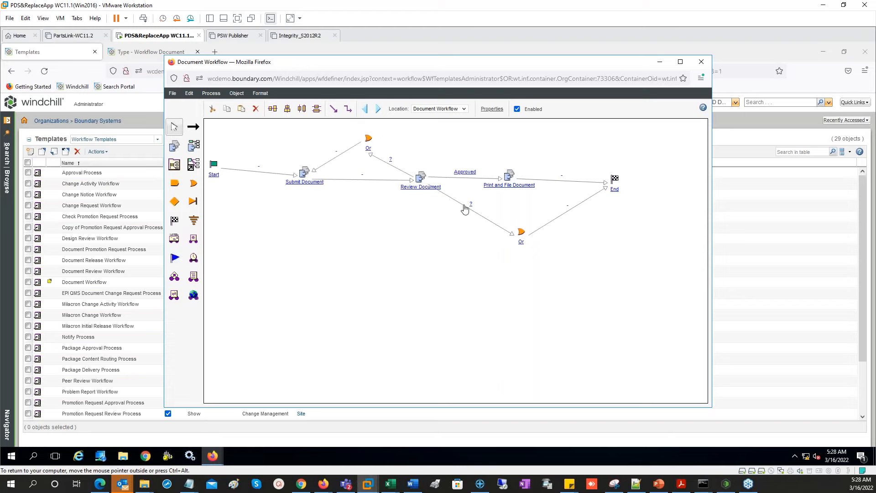
pyautogui.doubleClick(475, 214)
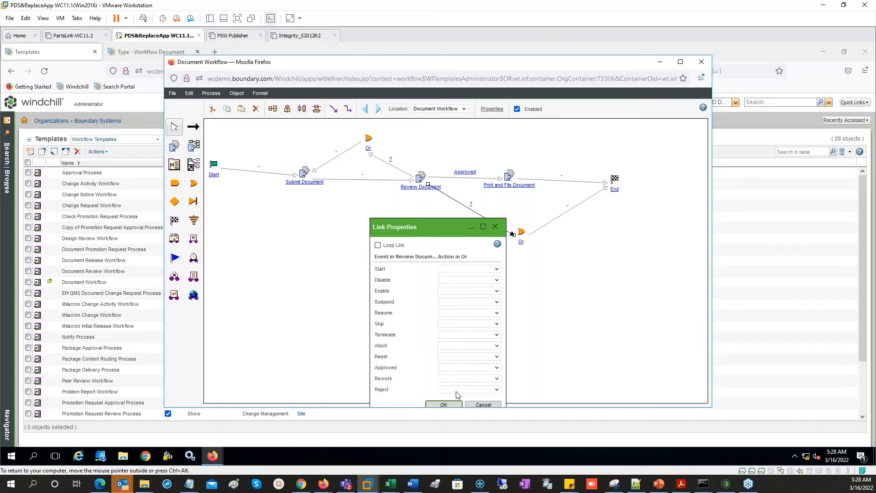
pyautogui.click(457, 392)
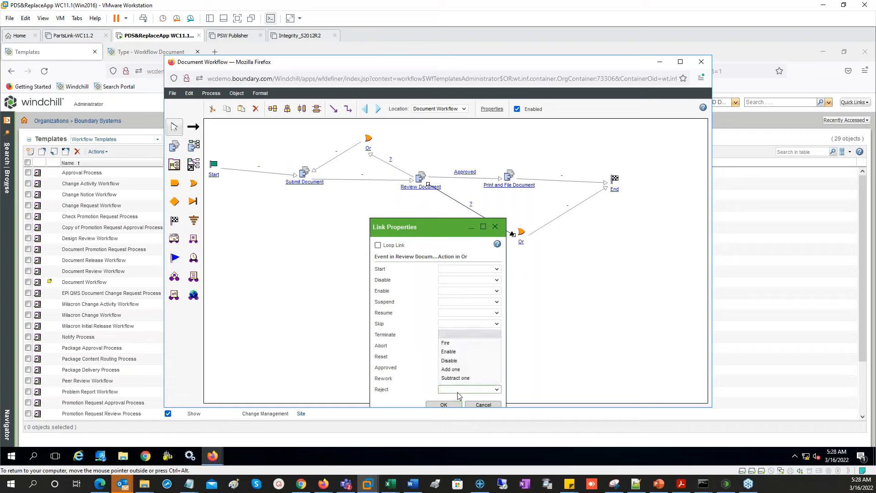
pyautogui.click(450, 343)
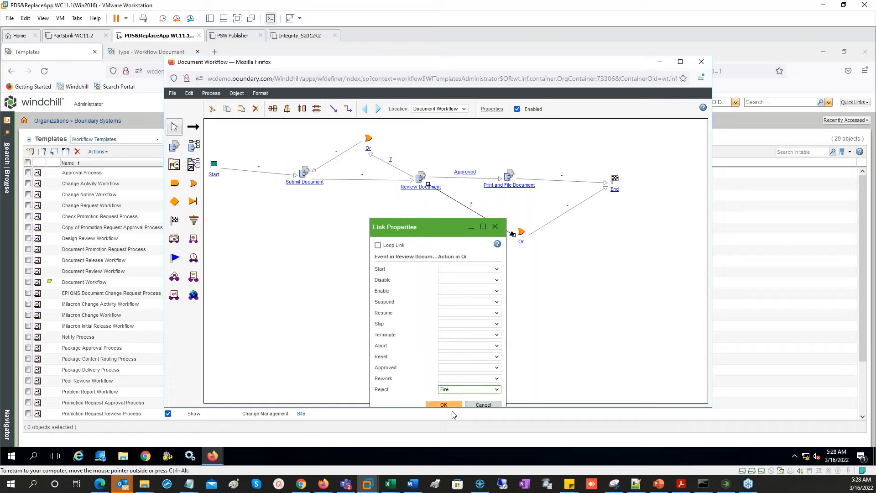
pyautogui.click(444, 405)
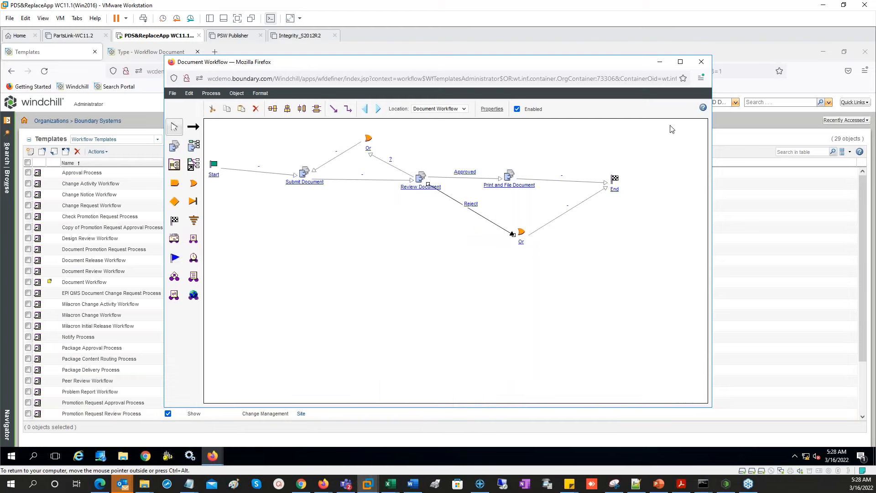
pyautogui.click(395, 250)
pyautogui.click(394, 173)
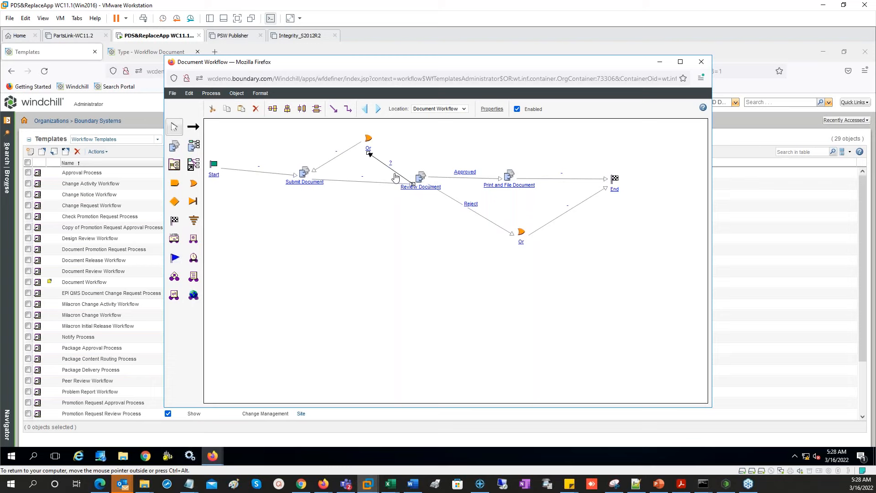
pyautogui.doubleClick(396, 177)
pyautogui.click(467, 378)
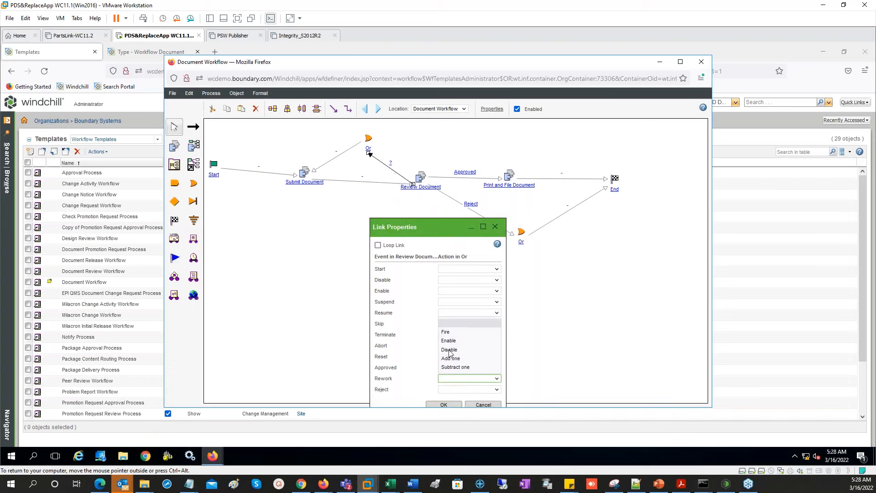
pyautogui.click(449, 333)
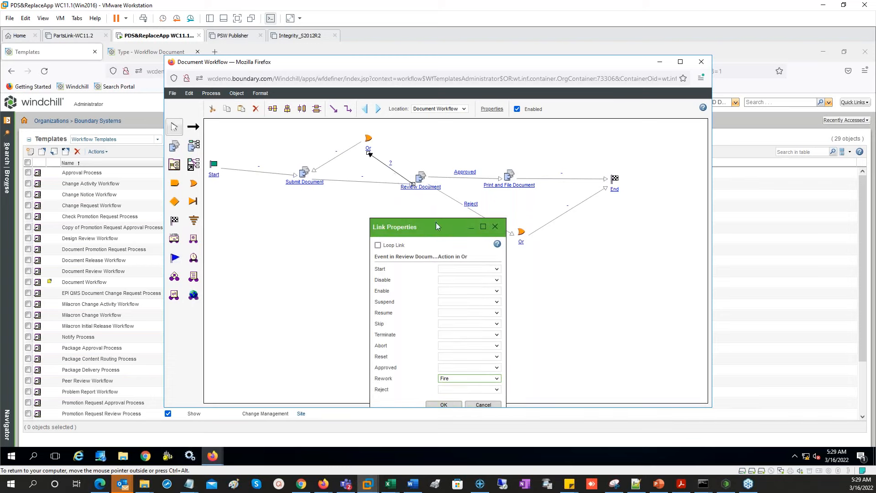
pyautogui.moveTo(436, 223); pyautogui.dragTo(435, 188)
pyautogui.click(441, 370)
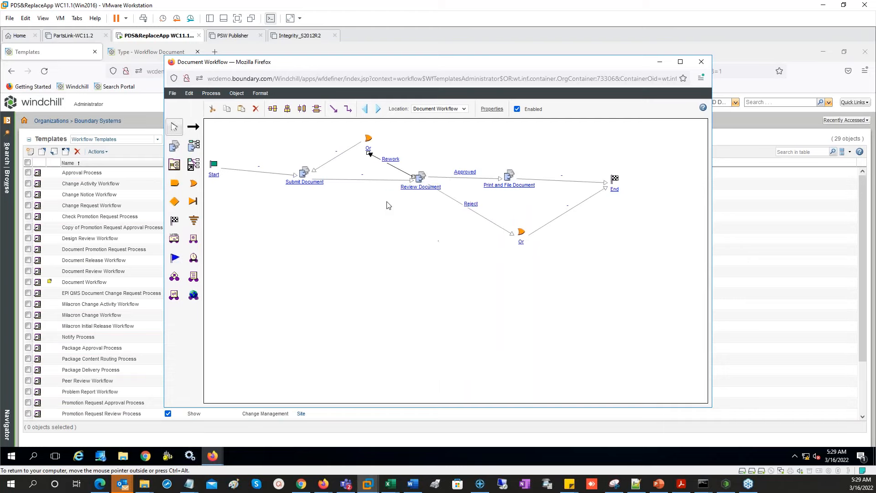
pyautogui.click(391, 159)
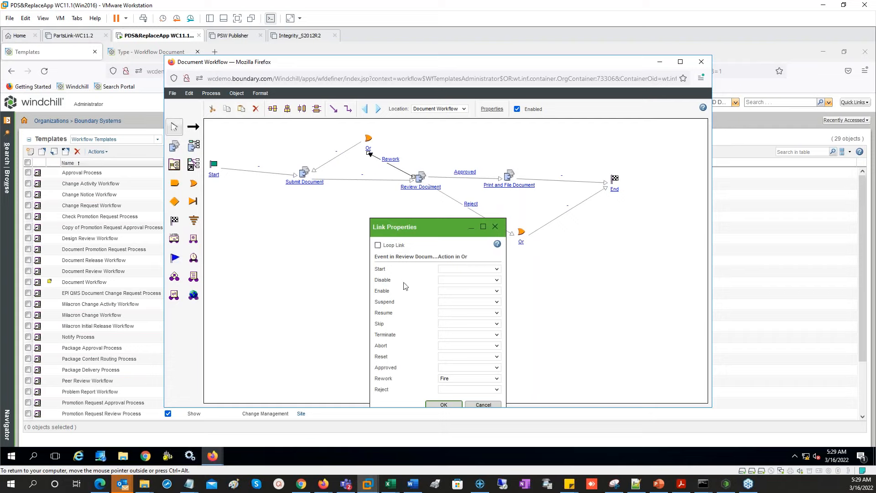
pyautogui.moveTo(429, 226); pyautogui.dragTo(514, 163)
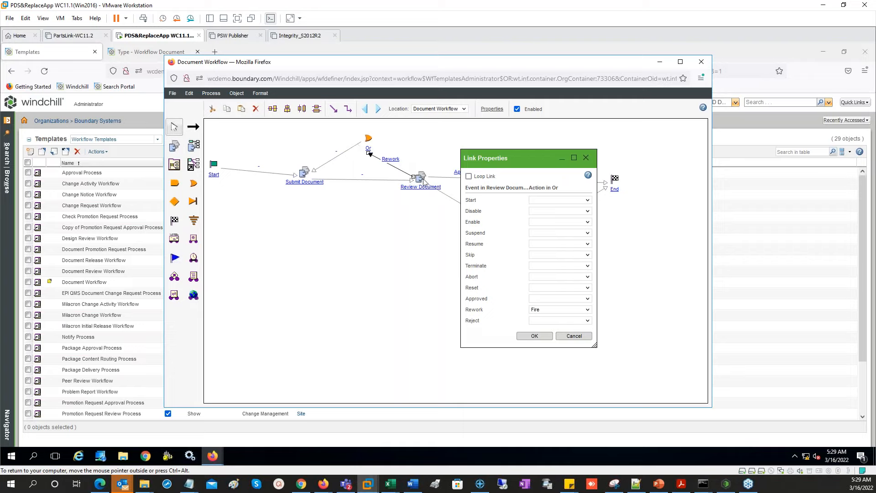
pyautogui.click(574, 336)
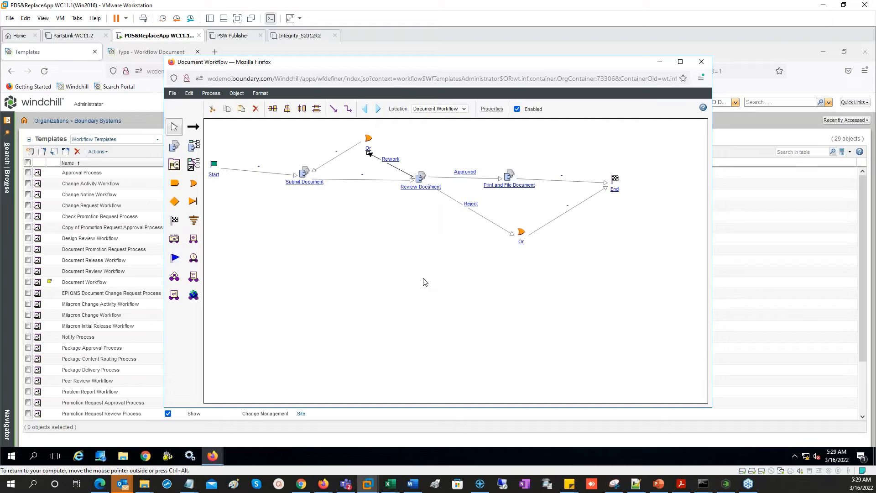
# - Turn on Loop Link for the Rework link and save the Document Workflow template
pyautogui.doubleClick(397, 162)
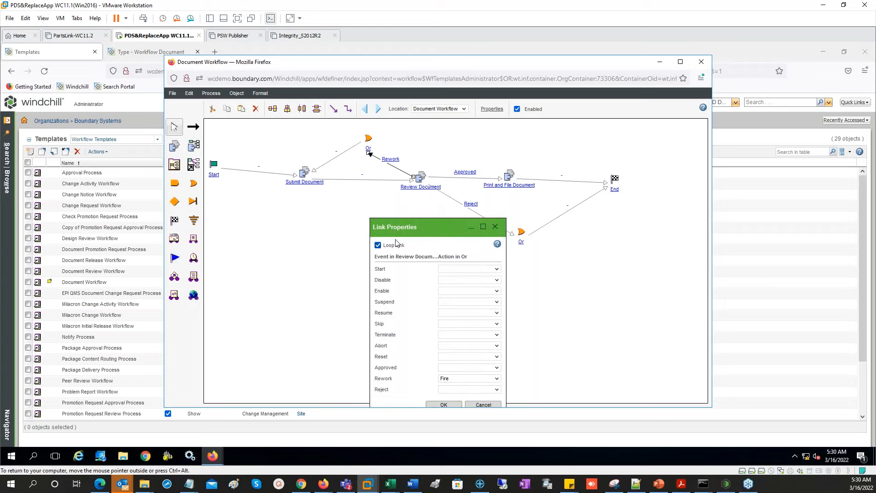
pyautogui.moveTo(413, 227); pyautogui.dragTo(440, 125)
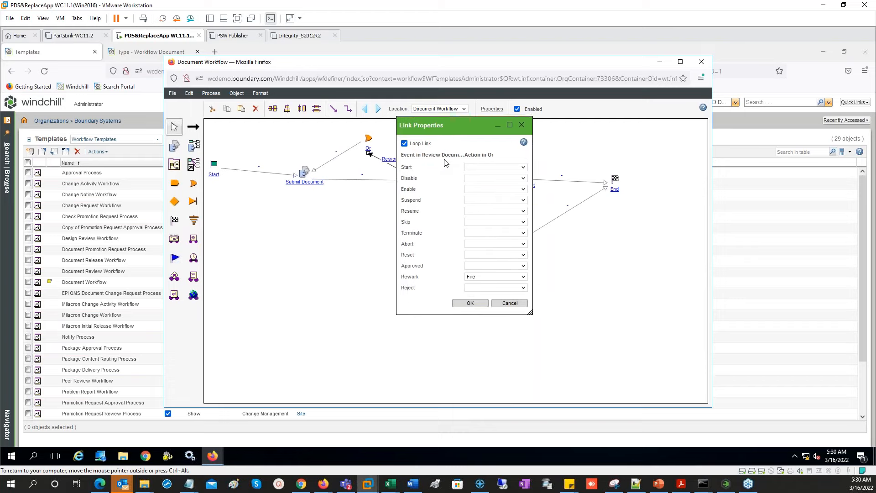
pyautogui.press('Return')
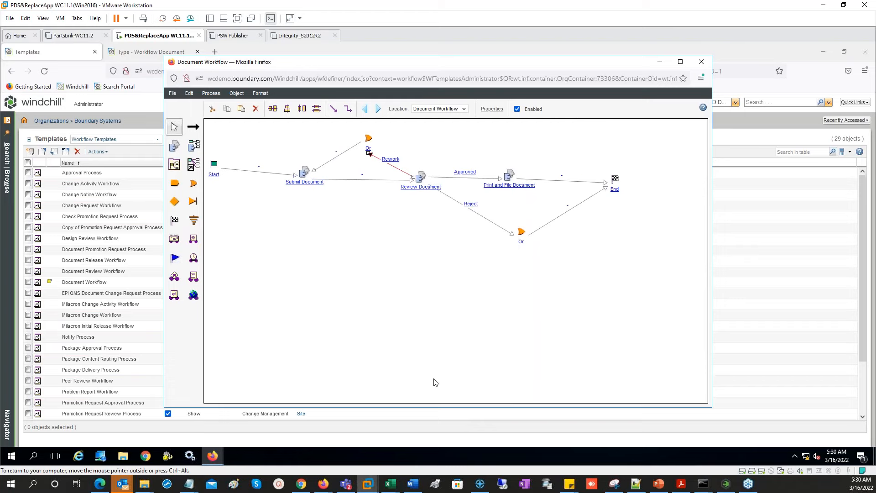
pyautogui.click(343, 242)
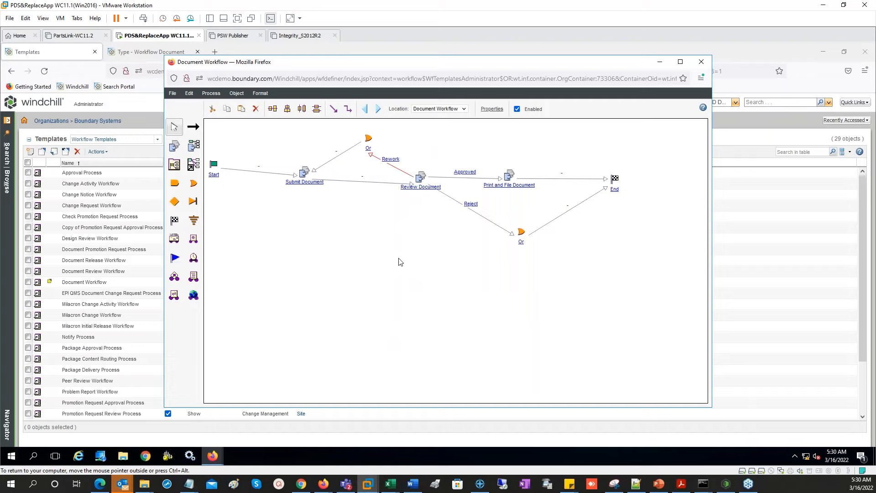
pyautogui.click(173, 93)
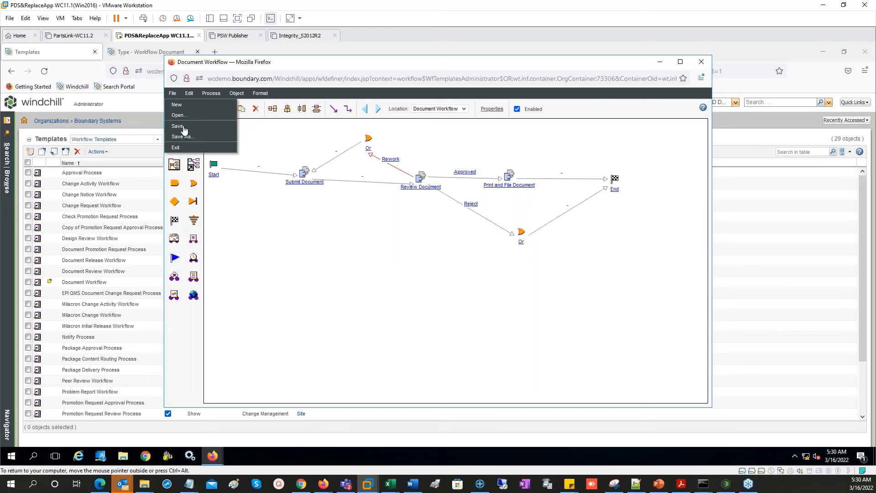
pyautogui.click(187, 126)
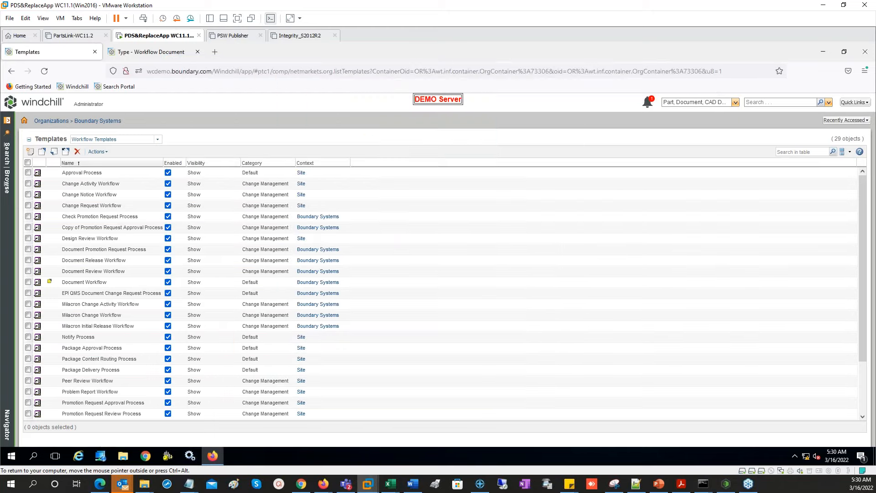
# - Check in the Document Workflow template, then go to the Documentation folder and start a New Document
pyautogui.rightClick(106, 282)
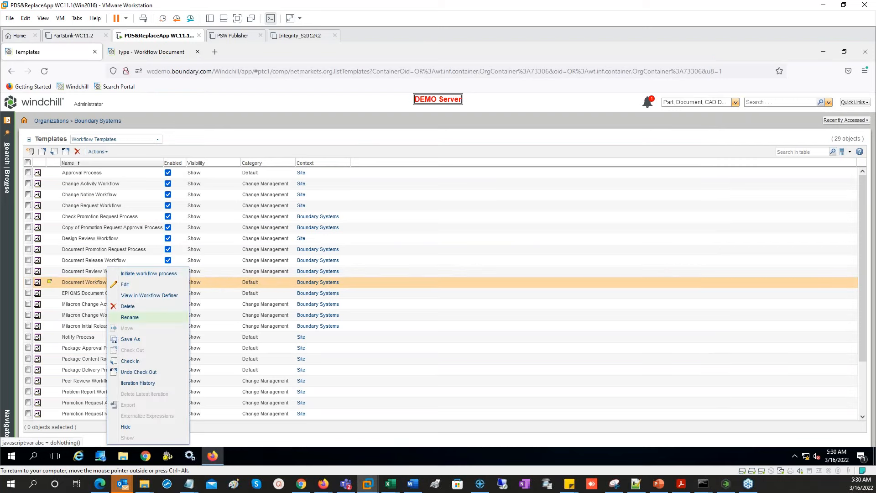
pyautogui.click(130, 361)
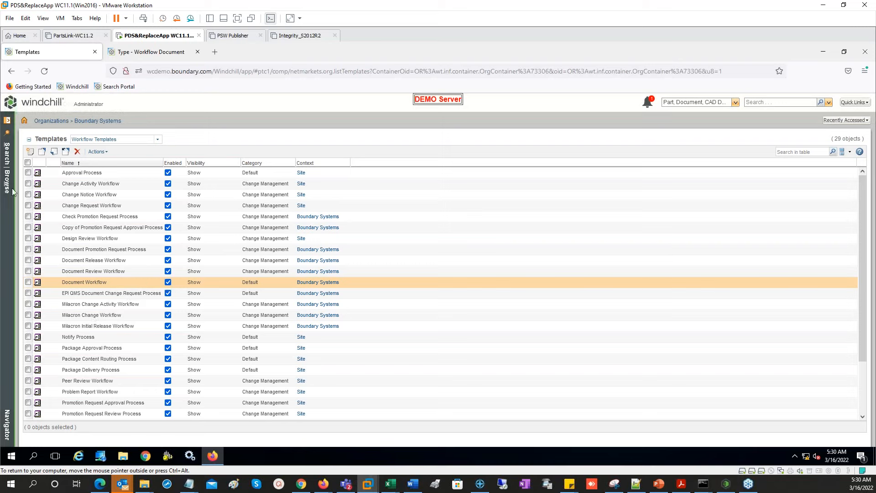
pyautogui.click(848, 120)
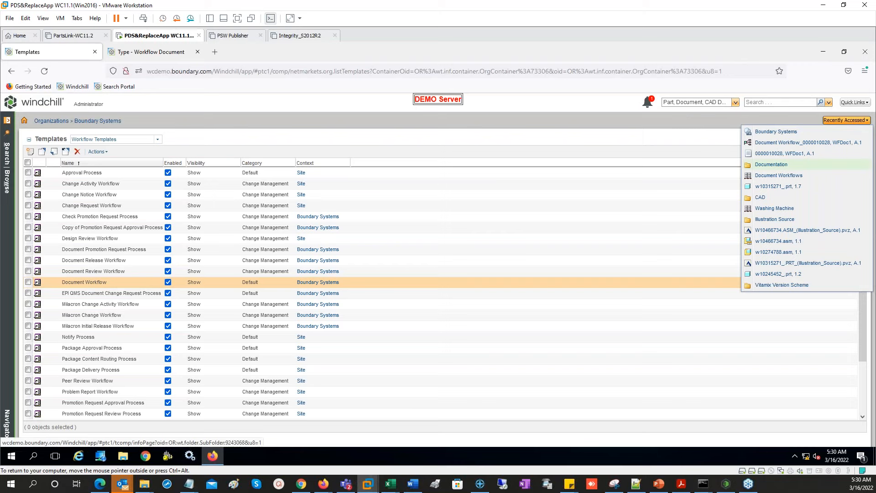
pyautogui.click(772, 164)
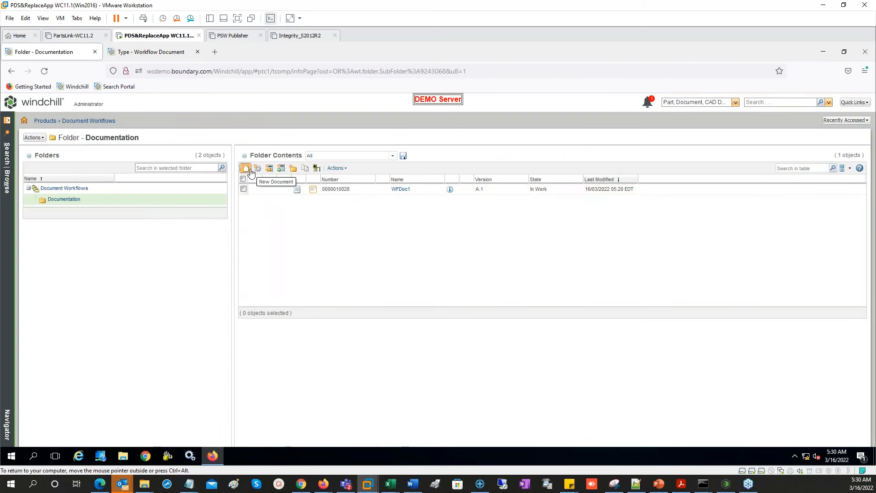
pyautogui.click(401, 190)
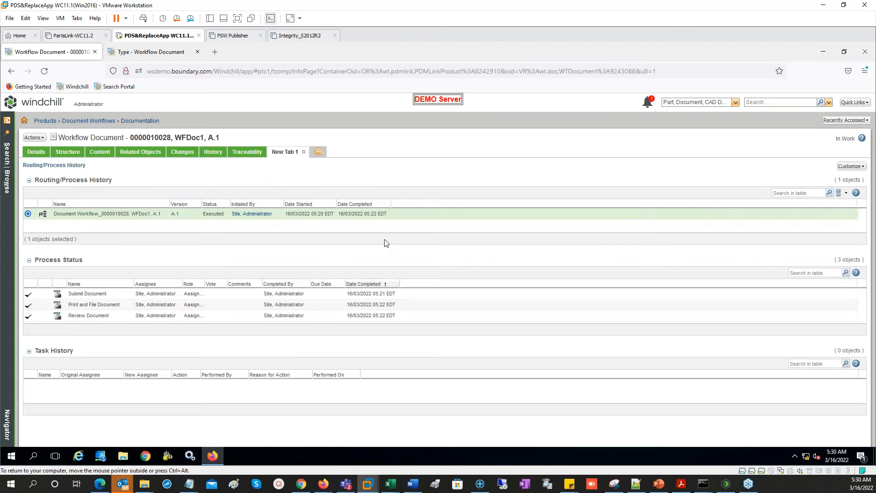
pyautogui.click(139, 120)
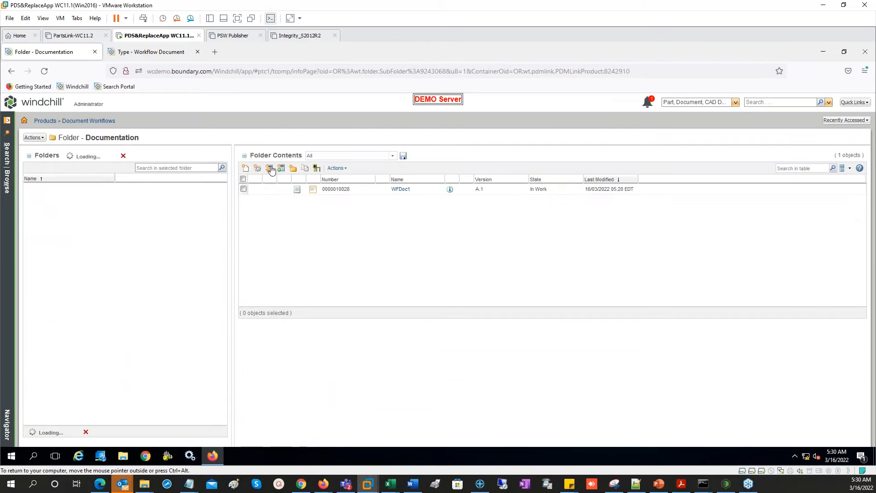
pyautogui.click(245, 168)
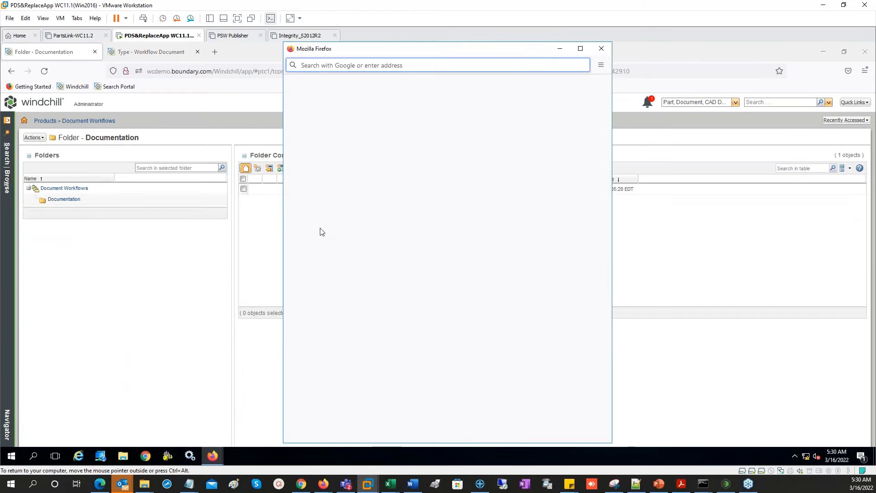
# - Name the new workflow document WFDoc2 and finish creating it
pyautogui.click(392, 210)
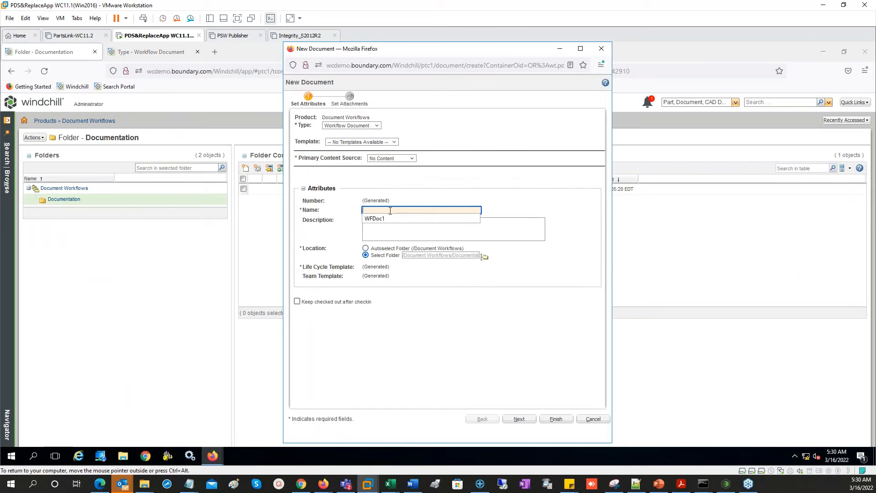
pyautogui.click(391, 219)
pyautogui.press('BackSpace')
pyautogui.write('2')
pyautogui.click(555, 420)
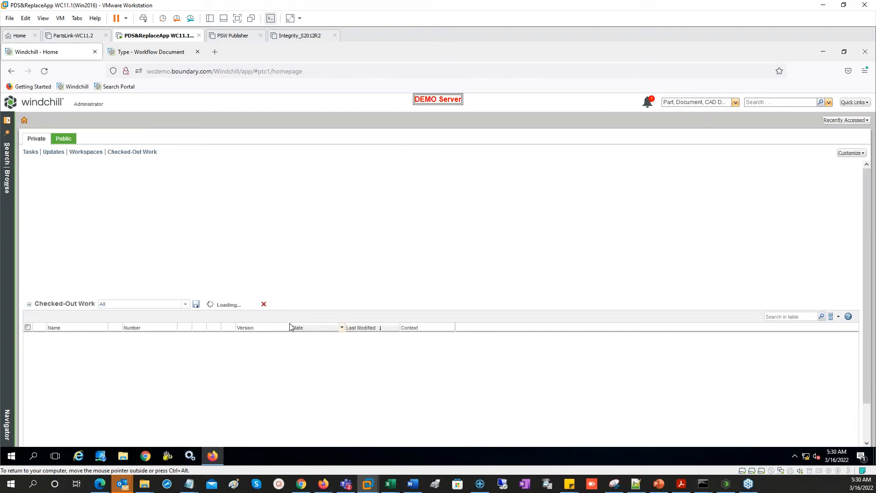
# - Complete WFDoc2's Submit Document task, then open the Review Document task's running process
pyautogui.click(85, 200)
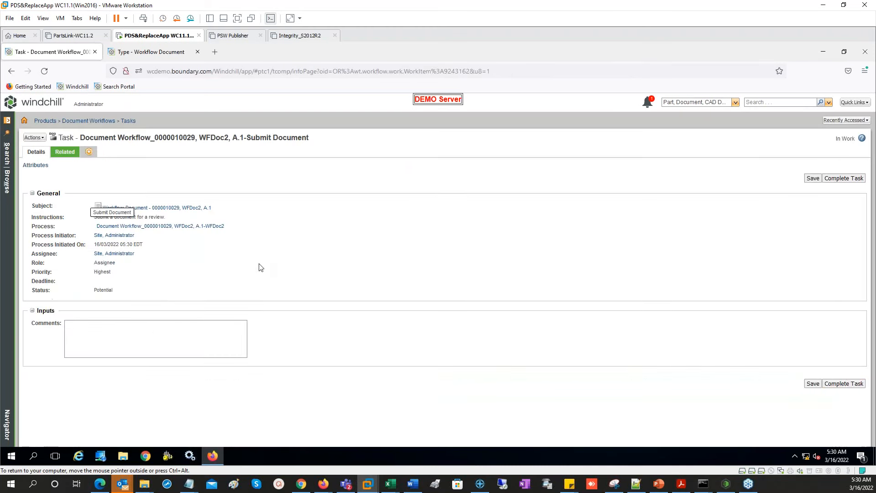
pyautogui.click(839, 387)
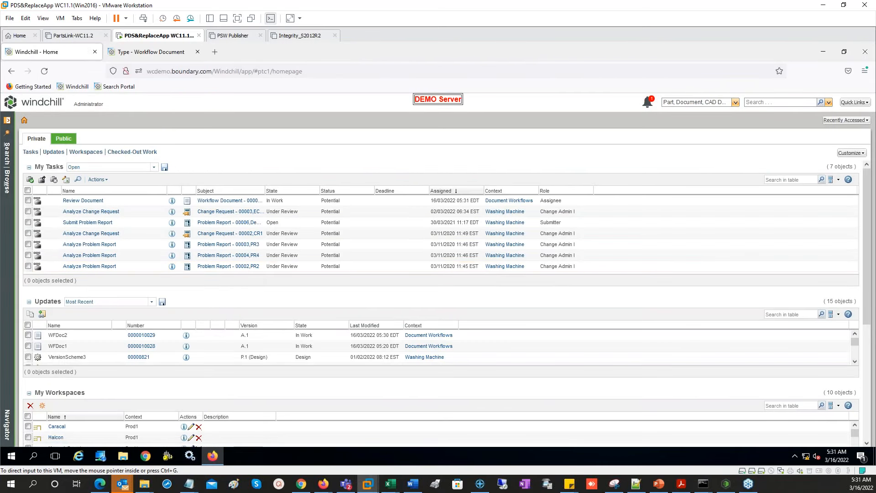
pyautogui.click(84, 200)
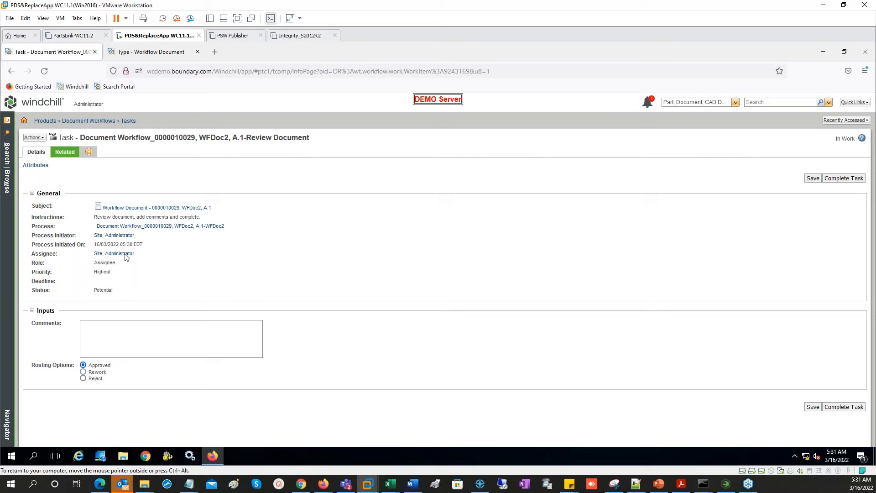
pyautogui.click(183, 227)
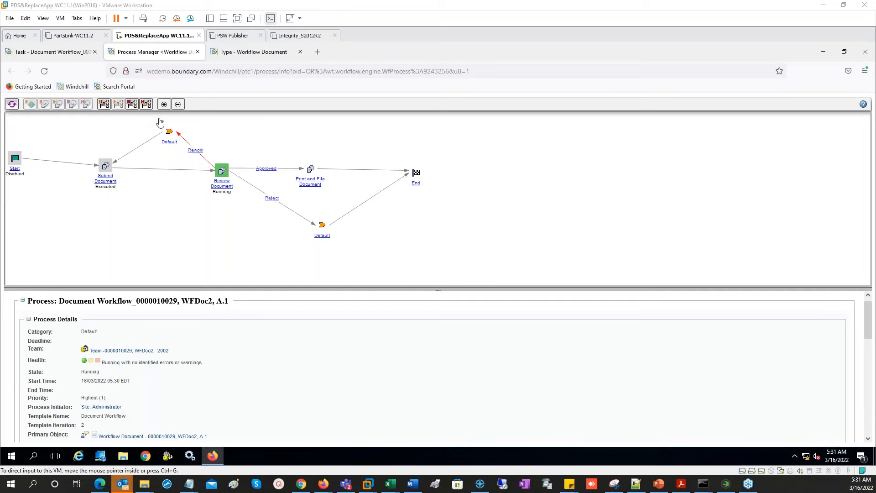
# - Complete WFDoc2's Review Document task with the Reject option and return to the process diagram
pyautogui.click(73, 55)
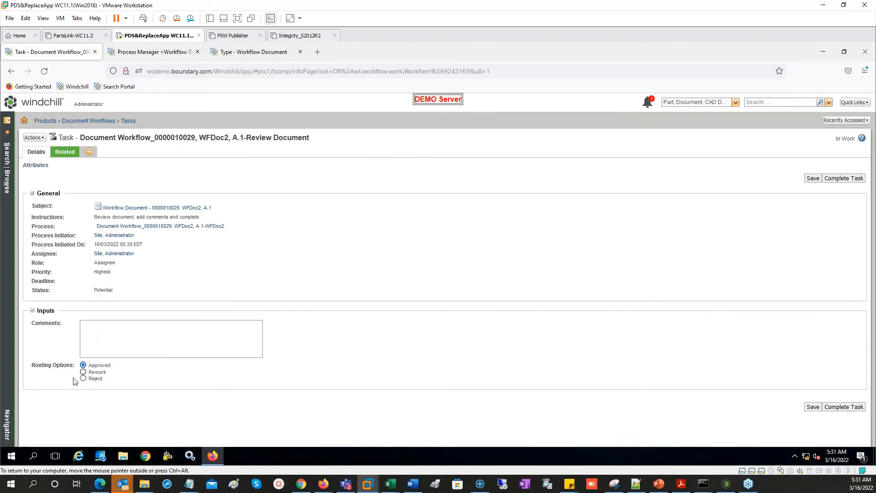
pyautogui.click(83, 378)
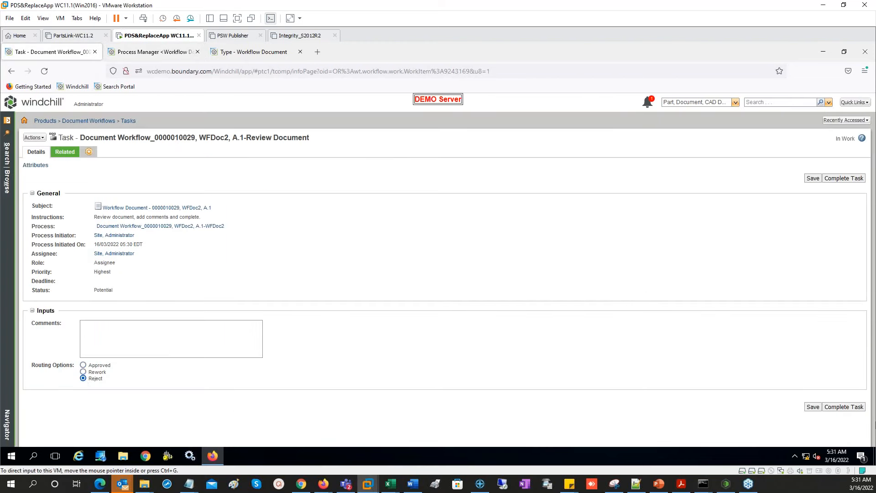
pyautogui.click(848, 408)
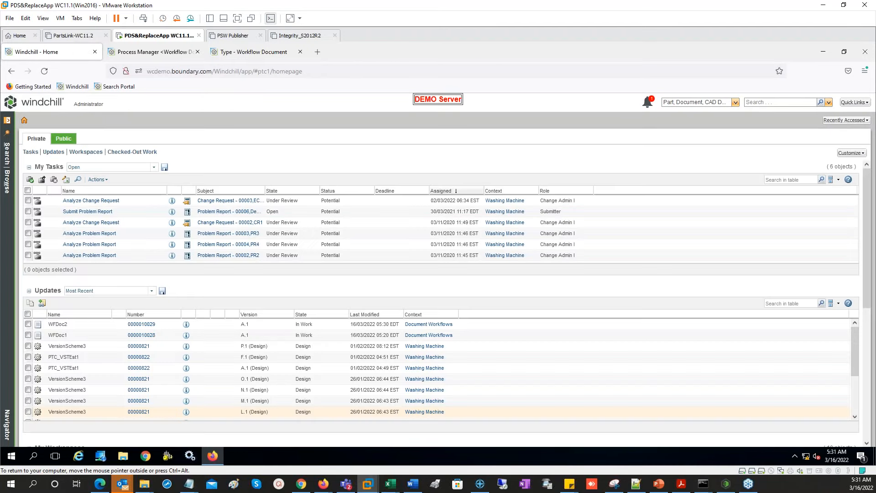
pyautogui.click(165, 53)
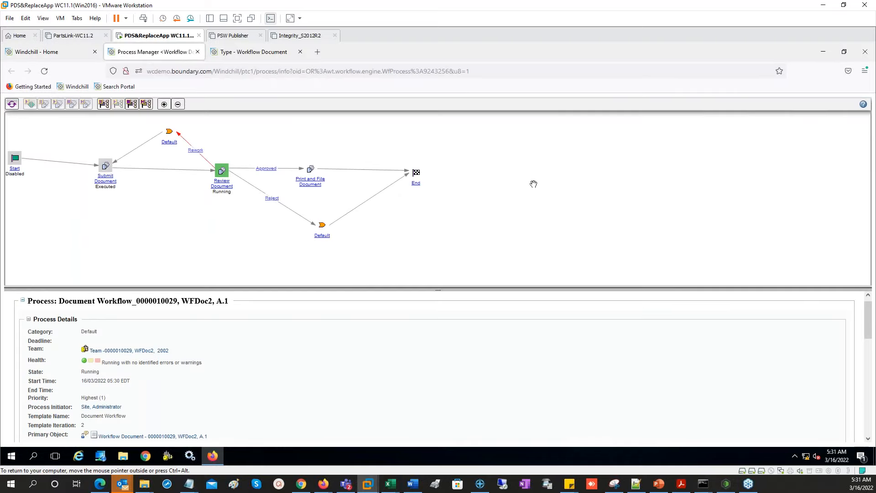
# - Refresh WFDoc2's process to show Review Document executed, then close the Process Manager
pyautogui.click(13, 105)
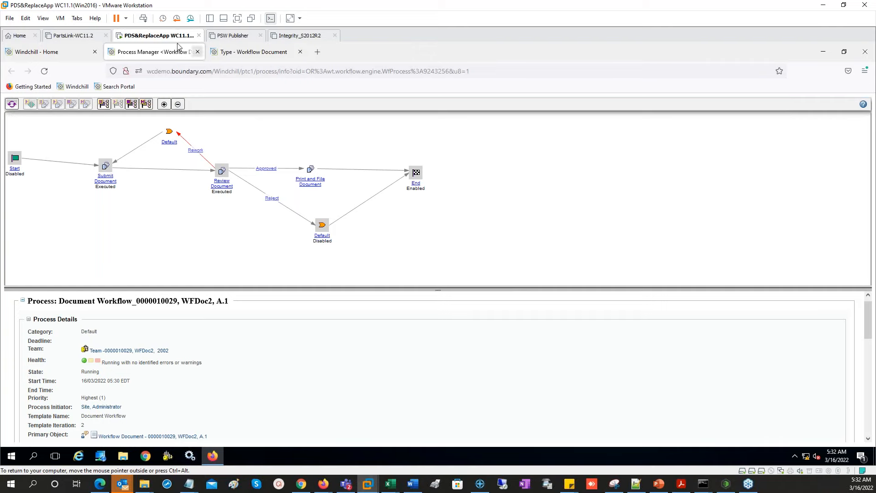
pyautogui.click(197, 51)
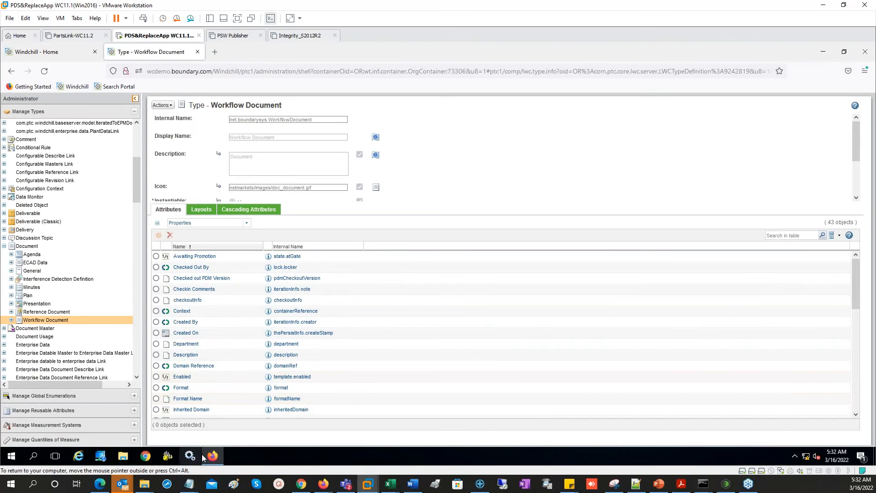
pyautogui.moveTo(214, 458)
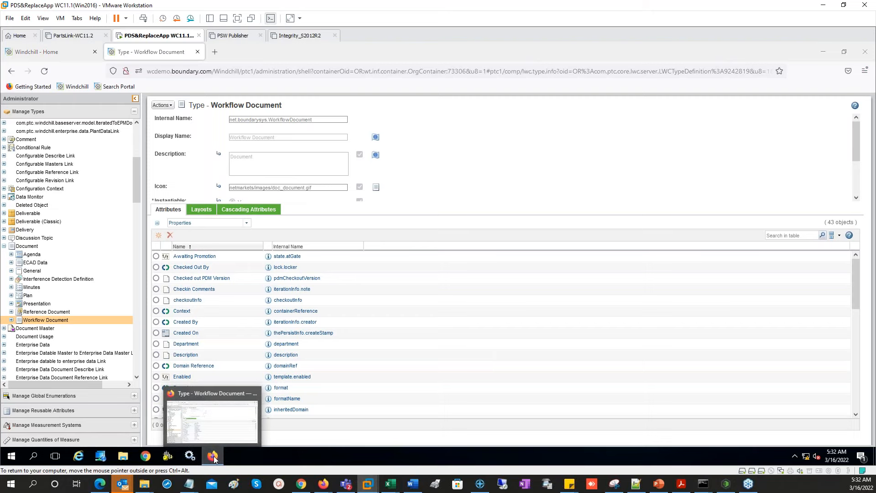
# - Switch from Windchill to the Word document and scroll to the page 3 flowchart
pyautogui.click(215, 459)
pyautogui.click(412, 483)
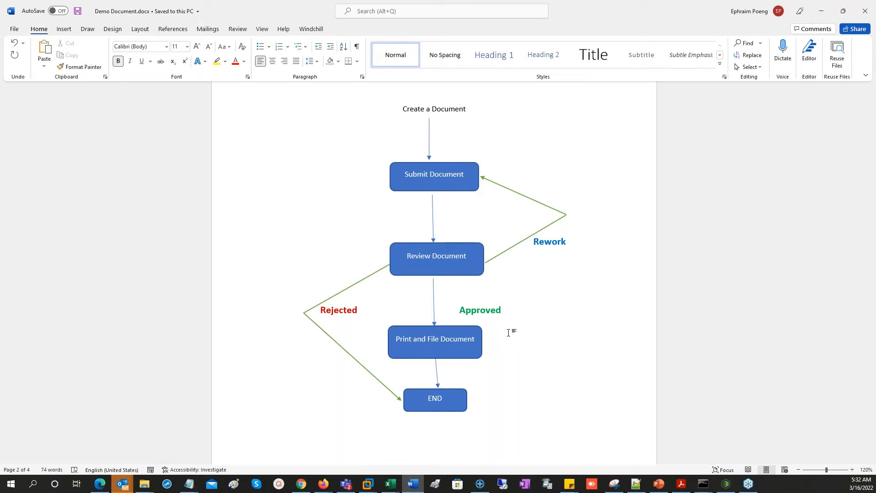
pyautogui.scroll(-10, 507, 339)
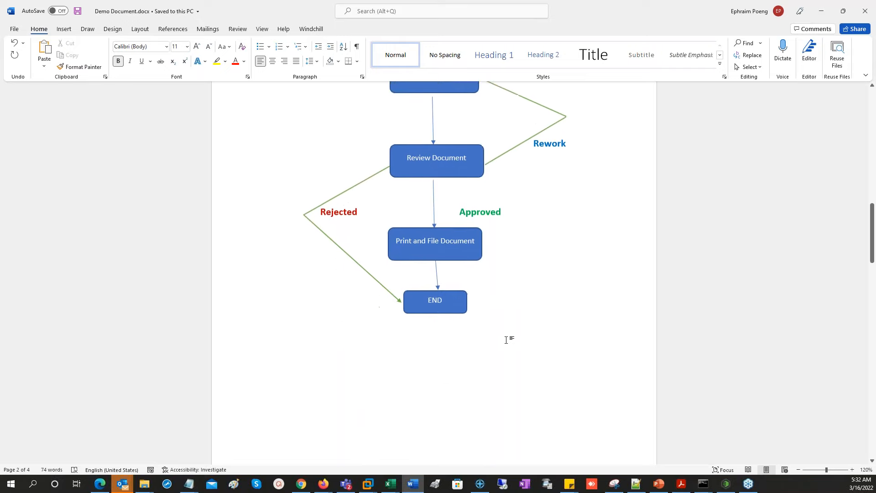
pyautogui.scroll(-8, 505, 340)
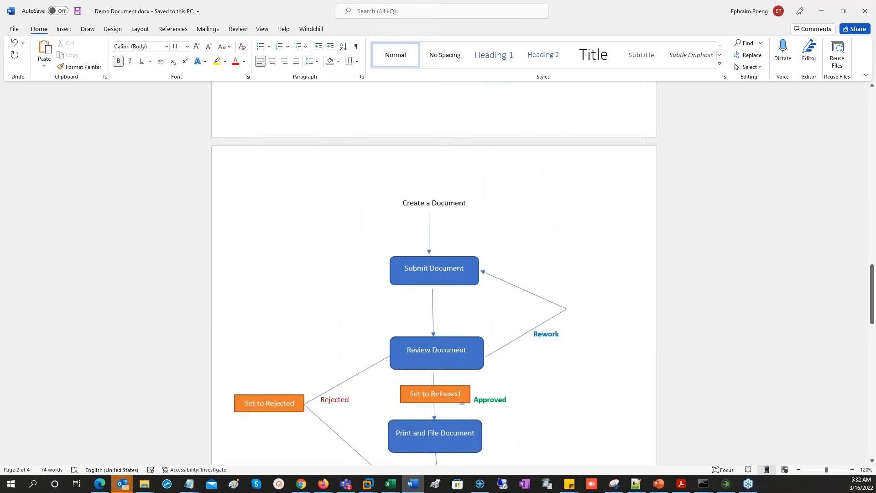
pyautogui.scroll(-5, 474, 326)
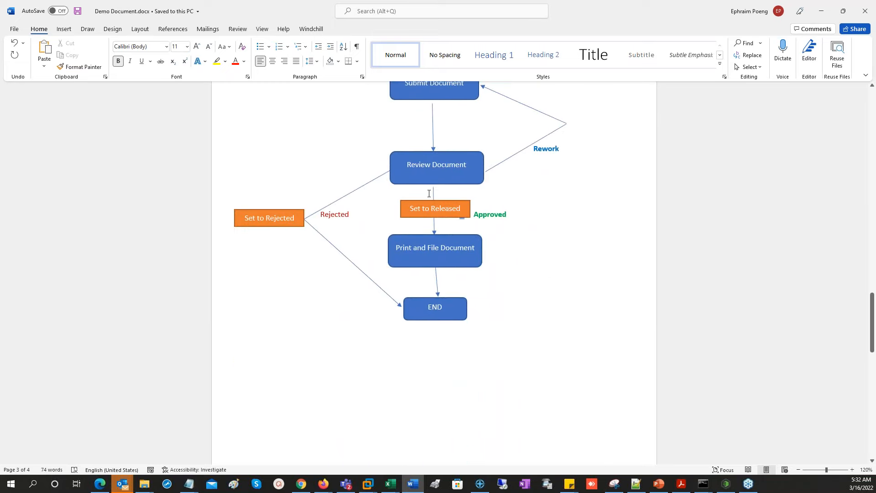
pyautogui.scroll(3, 473, 326)
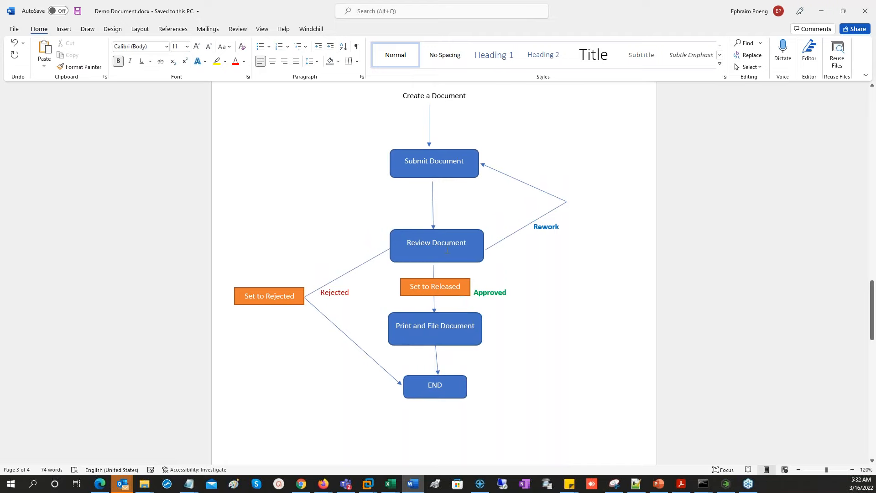
# - Point out the Rejected, Set to Released, Approved and Print and File Document labels, then minimize Word
pyautogui.doubleClick(333, 294)
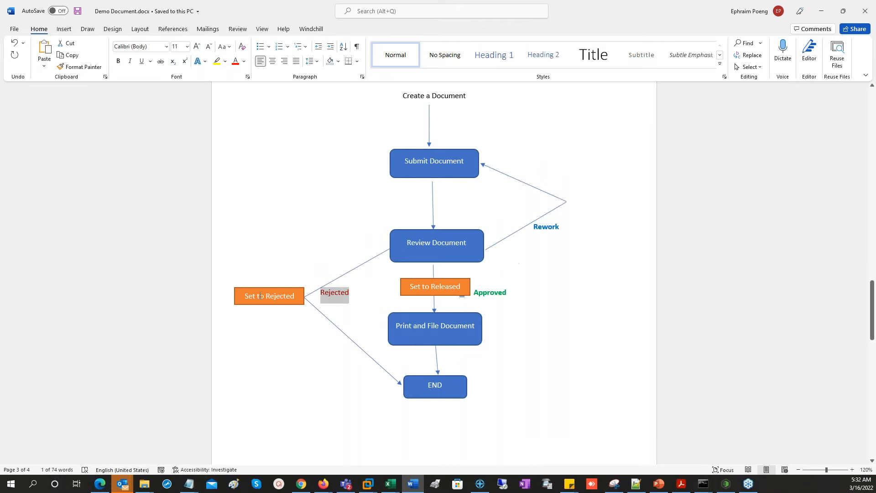
pyautogui.click(288, 296)
pyautogui.doubleClick(289, 296)
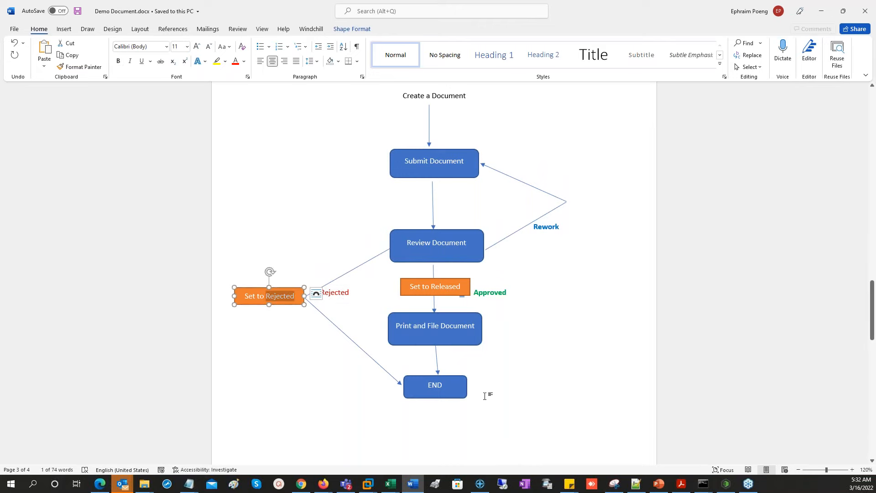
pyautogui.doubleClick(446, 286)
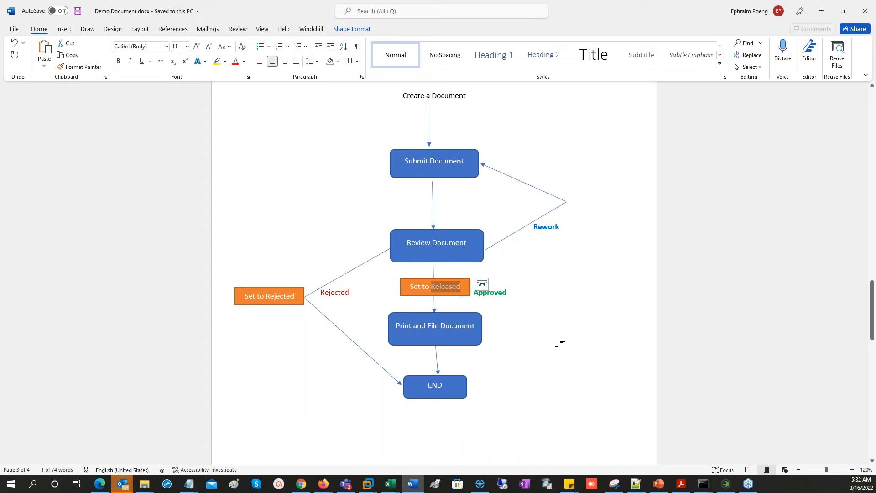
pyautogui.doubleClick(503, 296)
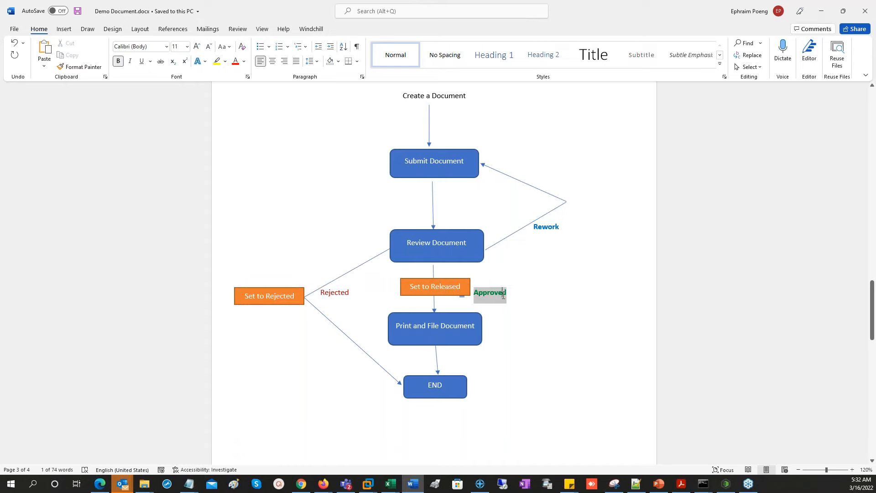
pyautogui.click(403, 334)
pyautogui.doubleClick(403, 334)
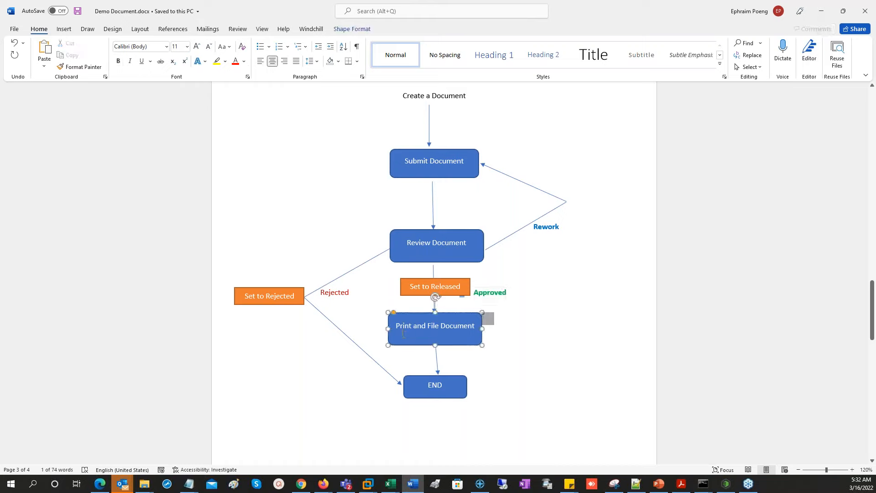
pyautogui.click(576, 349)
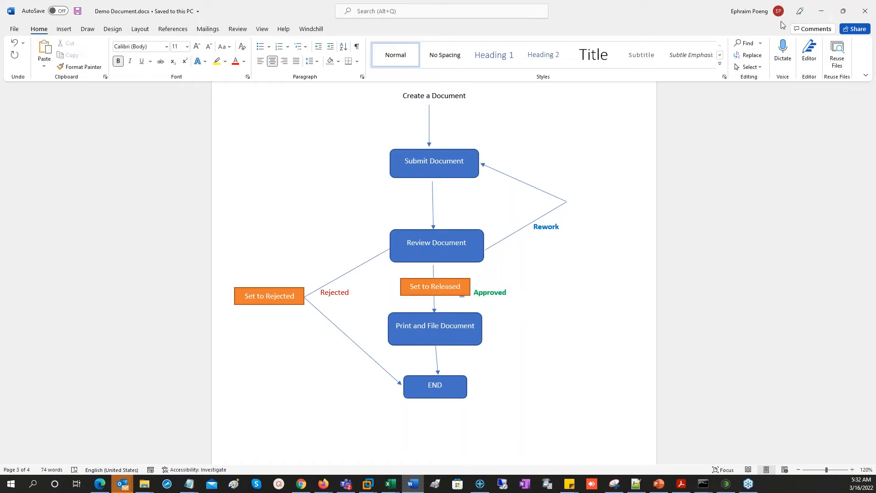
pyautogui.click(824, 11)
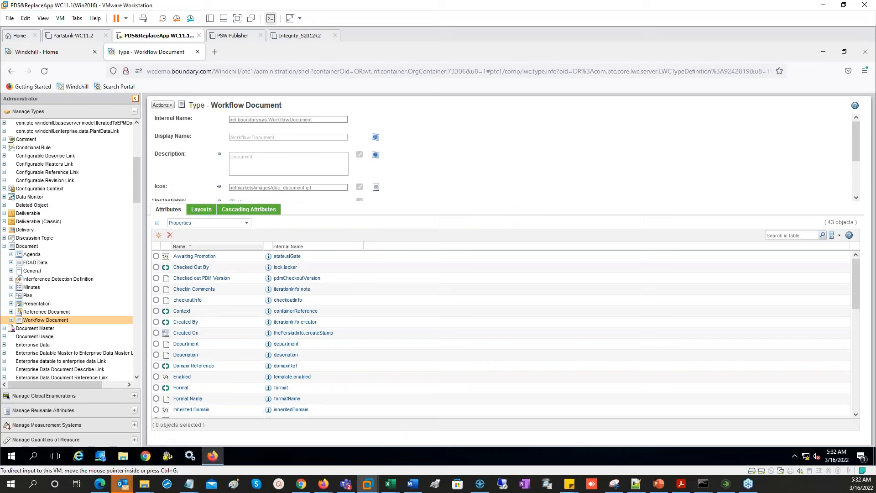
# - From Home, go to Browse > Utilities > Workflow Template Administration and edit Document Workflow
pyautogui.click(48, 53)
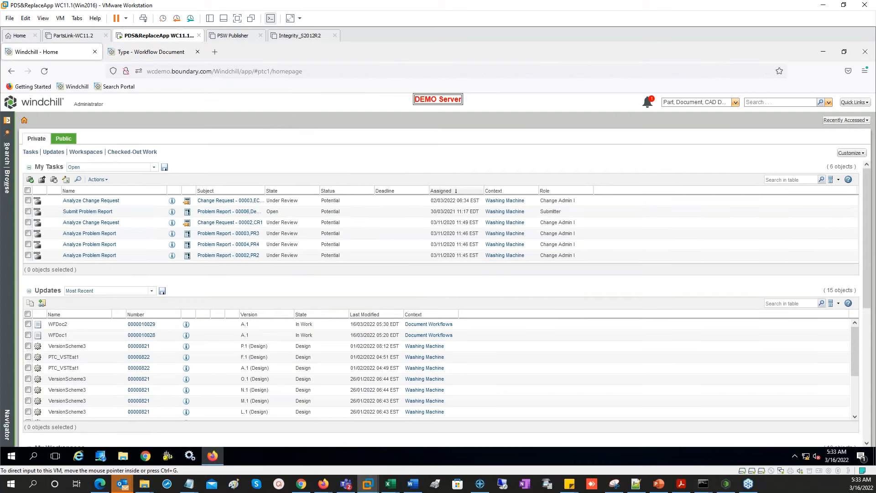
pyautogui.click(7, 181)
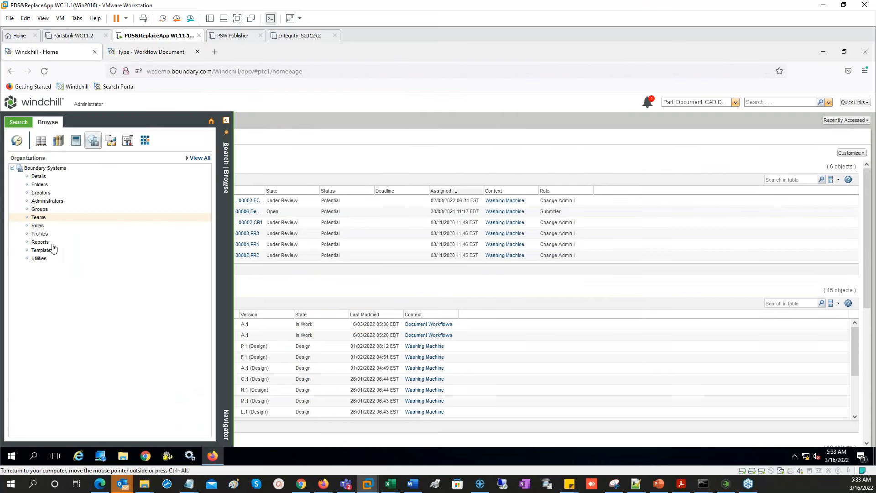
pyautogui.click(39, 258)
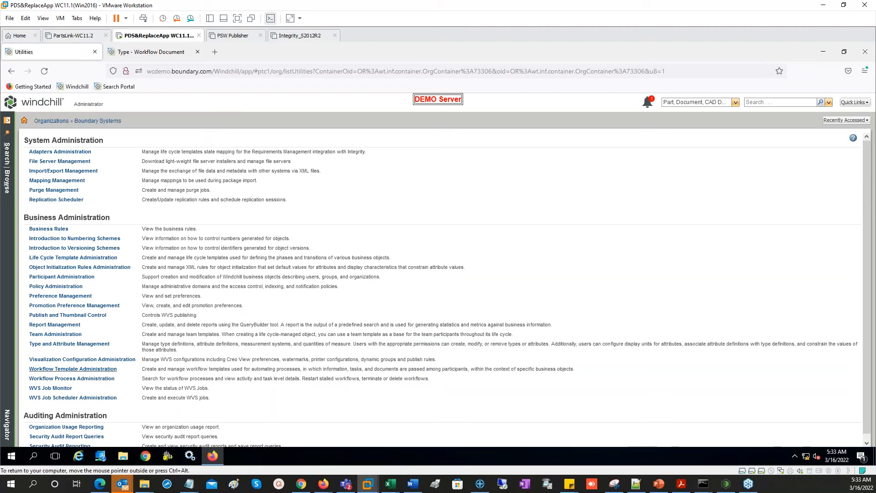
pyautogui.click(73, 369)
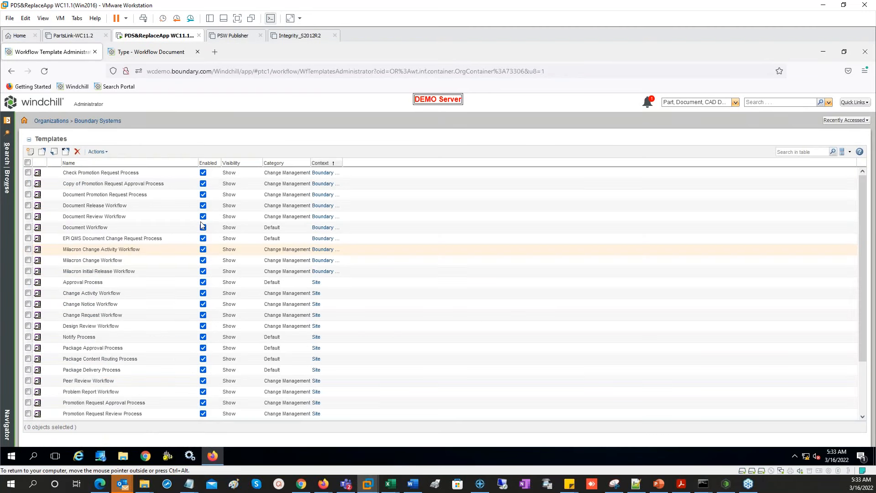
pyautogui.rightClick(124, 229)
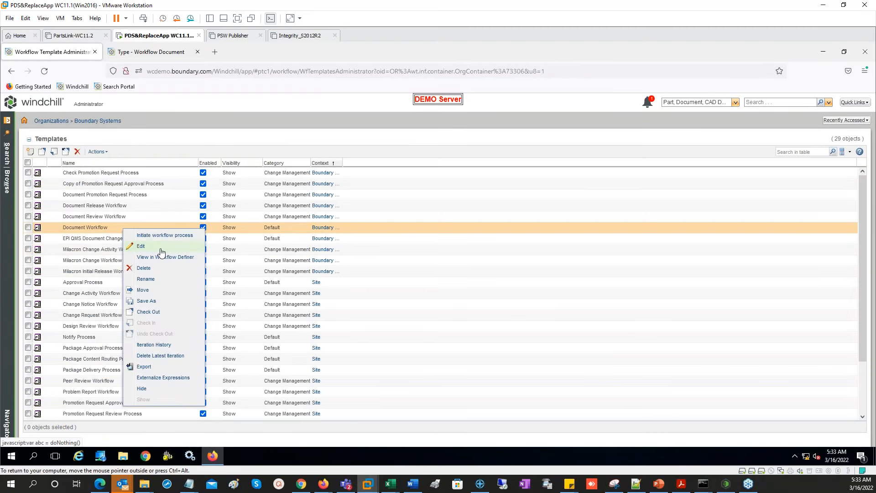
pyautogui.click(161, 250)
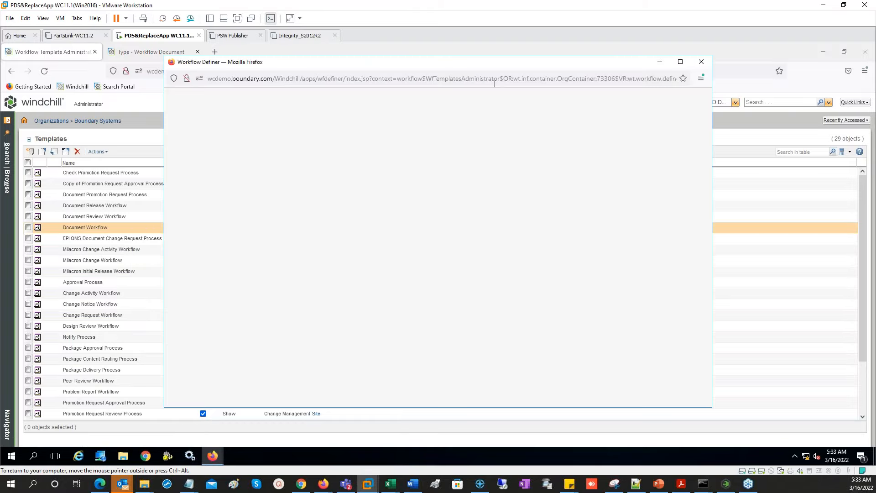
# - Shift Print and File Document and Review Document right and place four robots on the rework, submit, Approved and reject paths
pyautogui.moveTo(353, 159); pyautogui.dragTo(456, 163)
pyautogui.moveTo(264, 162); pyautogui.dragTo(291, 161)
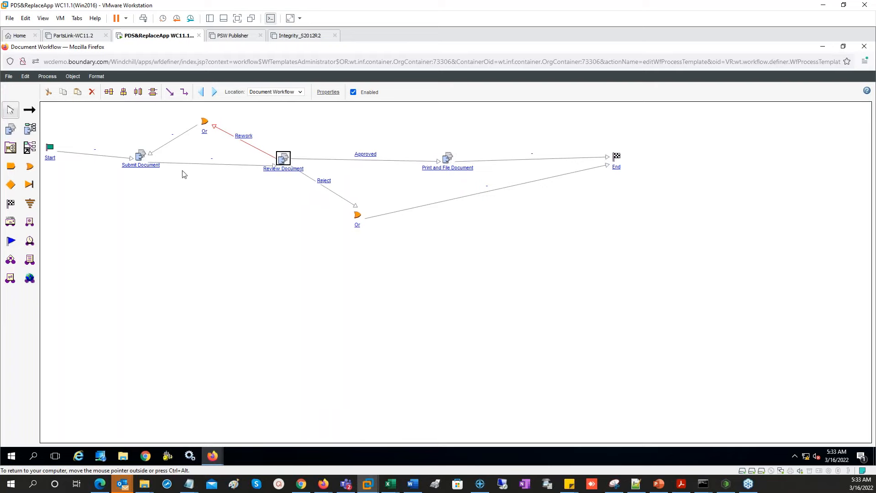
pyautogui.click(29, 223)
pyautogui.click(156, 242)
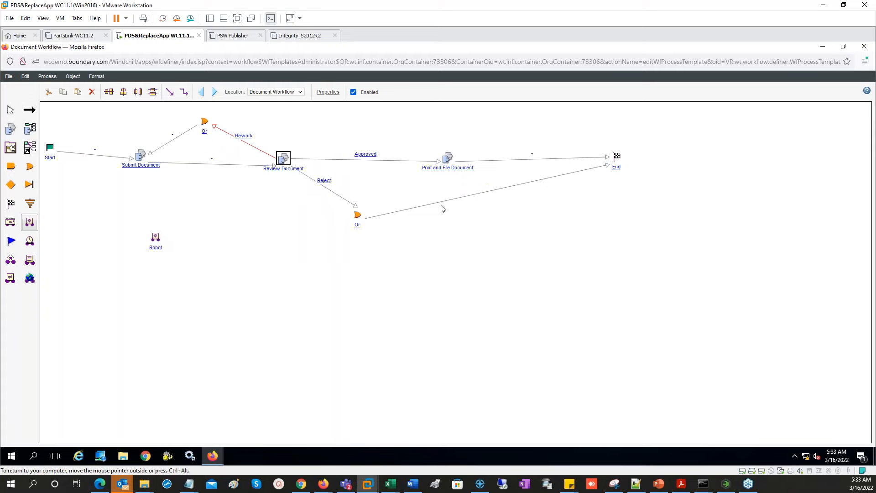
pyautogui.click(160, 123)
pyautogui.click(217, 179)
pyautogui.click(406, 147)
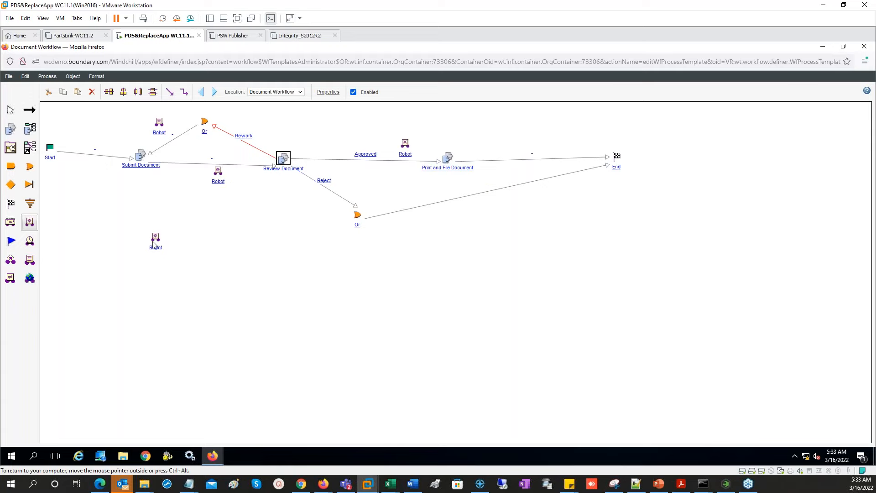
pyautogui.moveTo(156, 240); pyautogui.dragTo(455, 214)
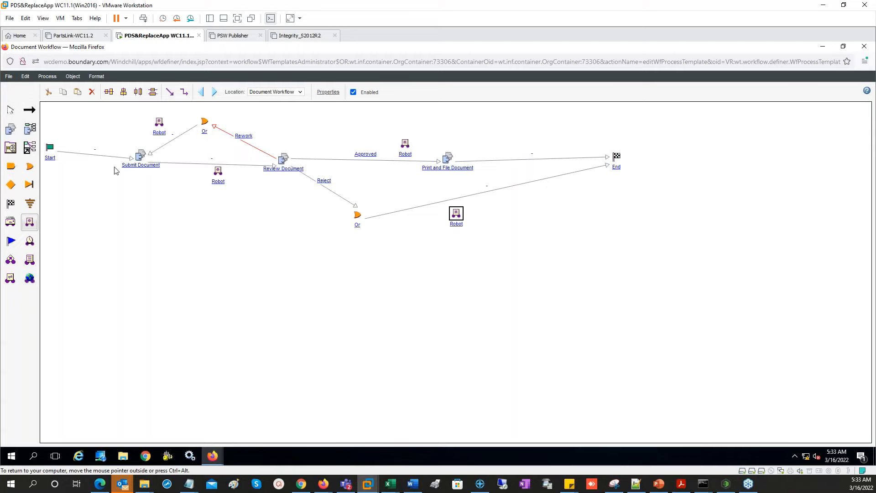
pyautogui.click(221, 182)
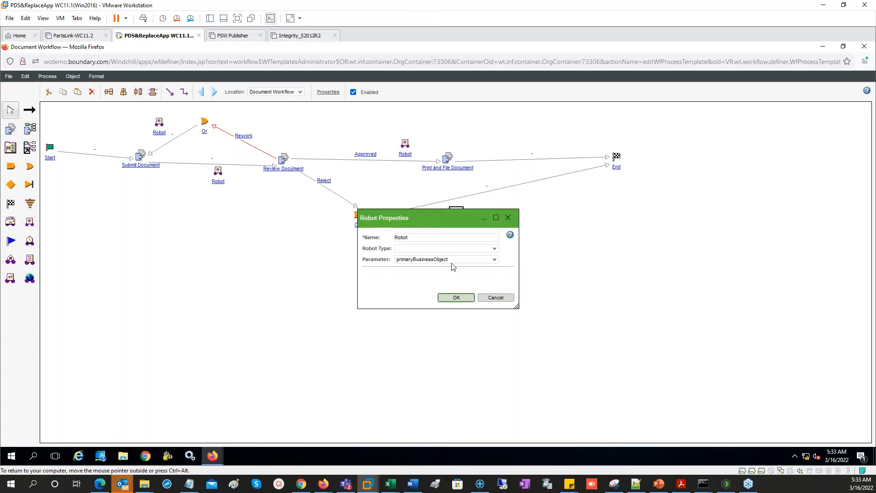
# - Make the Submit-to-Review robot a Set State robot targeting Under Review, named 'Set State Under review'
pyautogui.click(460, 250)
pyautogui.click(419, 320)
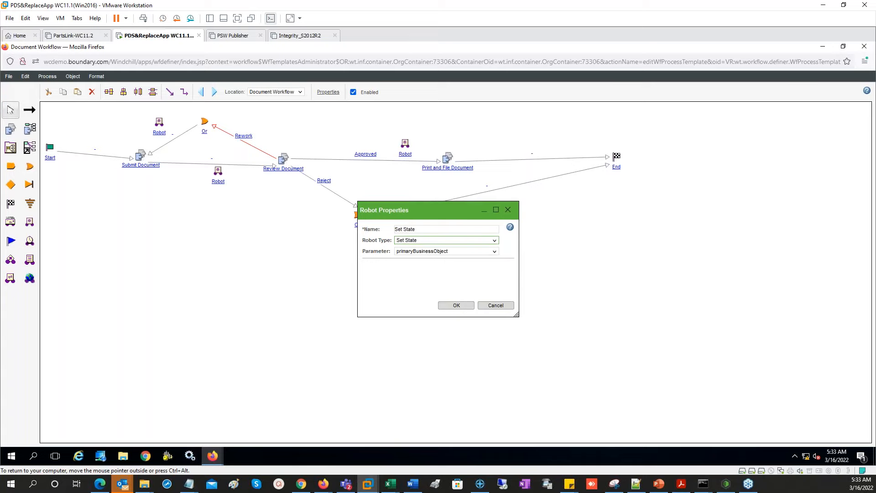
pyautogui.click(463, 271)
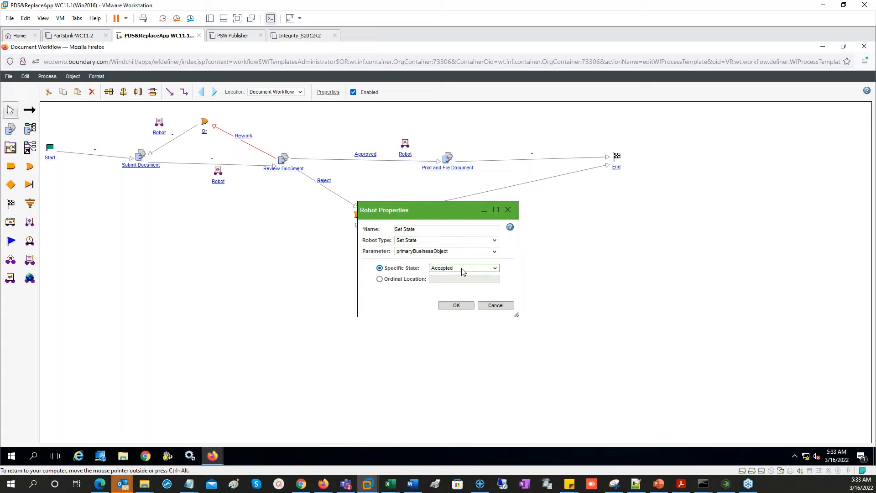
pyautogui.press('u')
pyautogui.click(463, 270)
pyautogui.click(462, 270)
pyautogui.press('u')
pyautogui.click(430, 230)
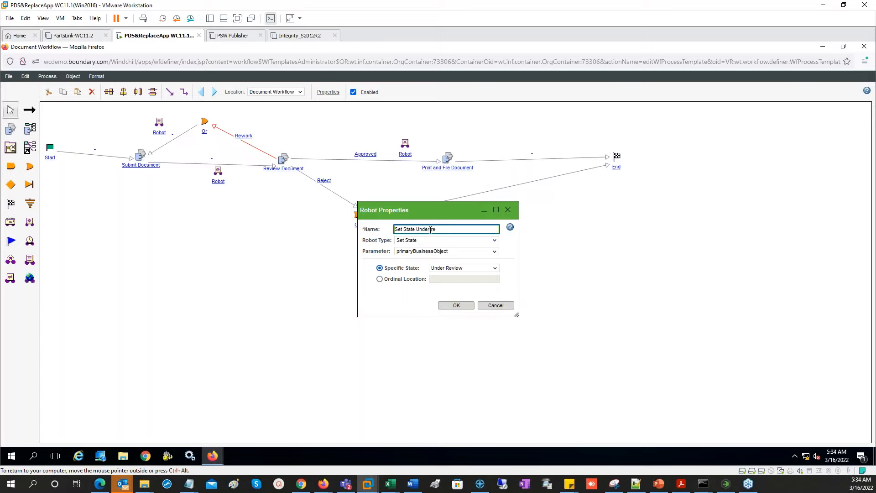
pyautogui.click(456, 306)
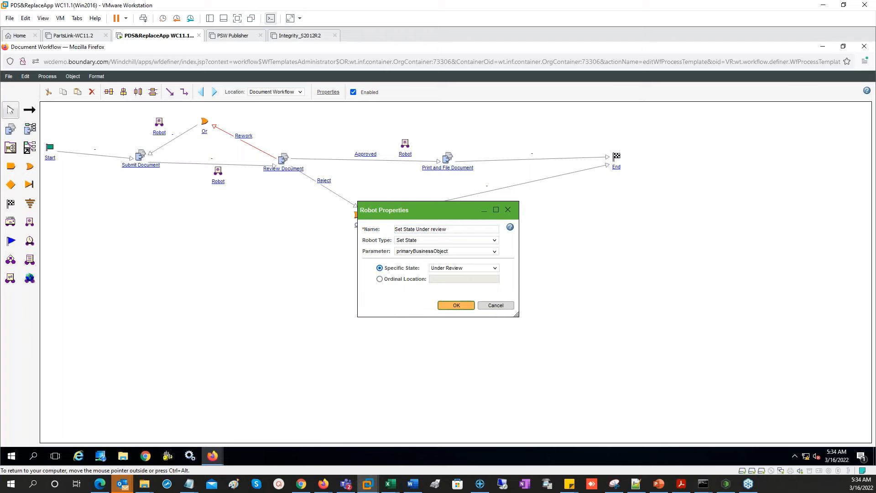
# - Attempt File > Save, dismiss the save error, and close the definer with Leave Page
pyautogui.click(9, 77)
pyautogui.click(21, 112)
pyautogui.click(508, 306)
pyautogui.click(867, 48)
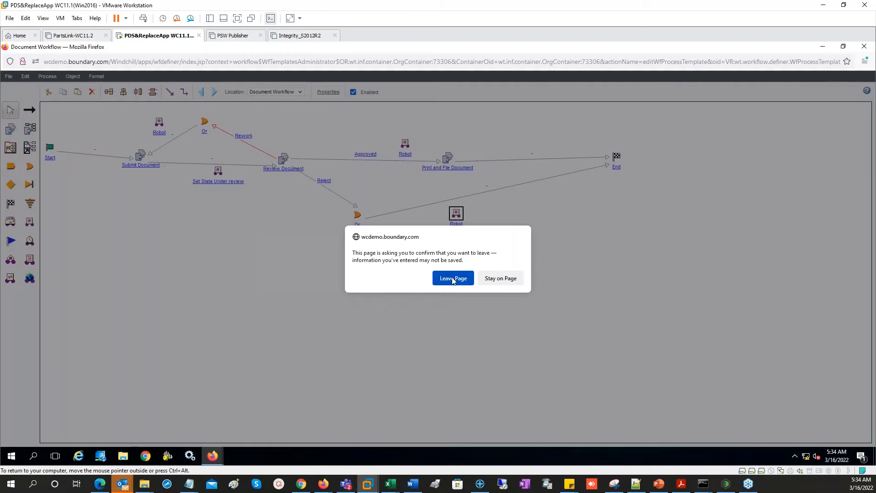
pyautogui.click(453, 280)
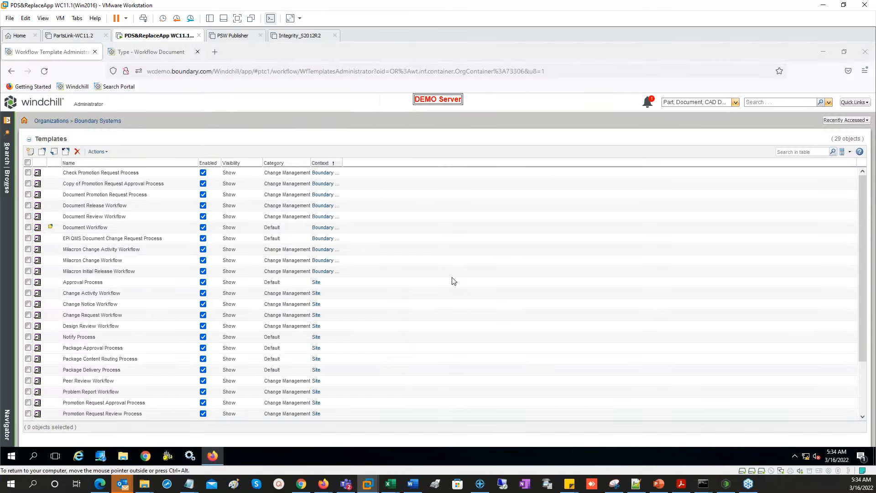
# - Reopen Document Workflow, move Review and Print and File Document right, and place four robots on the rework, submit, reject and Approved paths
pyautogui.click(91, 227)
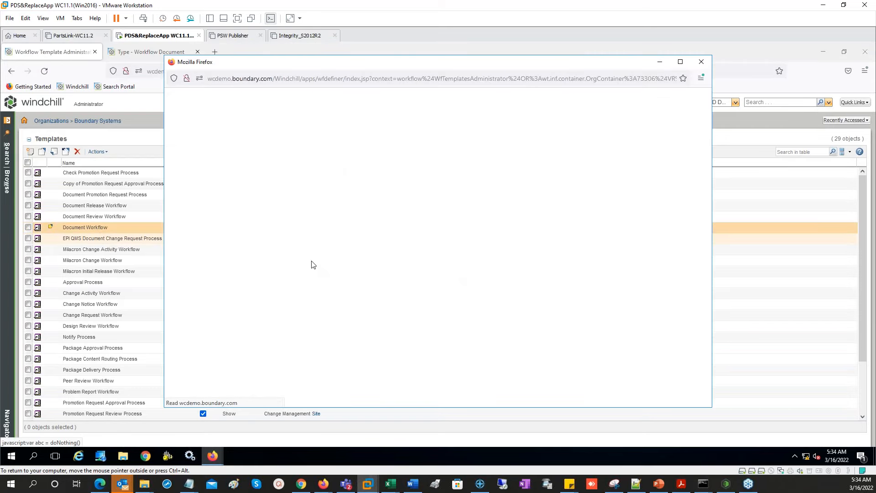
pyautogui.moveTo(350, 160); pyautogui.dragTo(428, 162)
pyautogui.moveTo(258, 160); pyautogui.dragTo(309, 157)
pyautogui.click(29, 223)
pyautogui.click(161, 130)
pyautogui.click(223, 179)
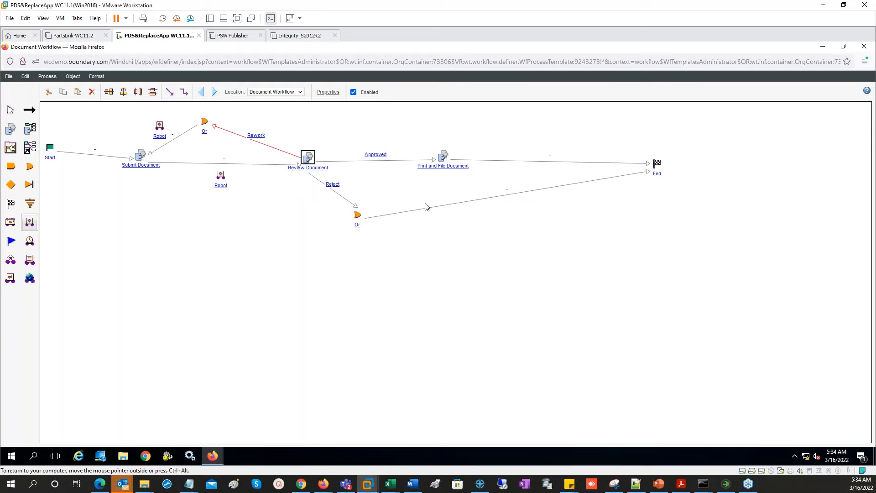
pyautogui.click(441, 197)
pyautogui.click(403, 147)
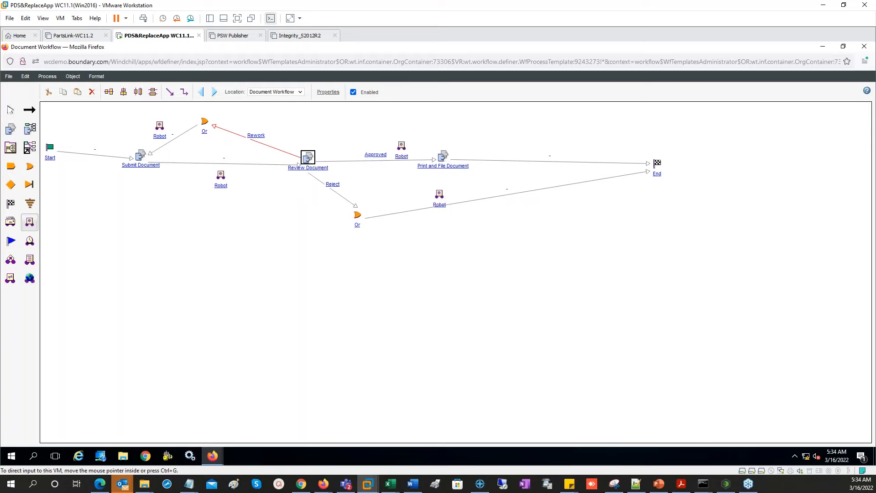
pyautogui.click(9, 76)
# - Save, then make the robot after Submit Document a Set State robot targeting Under Review, named 'Set State Under Review'
pyautogui.click(13, 111)
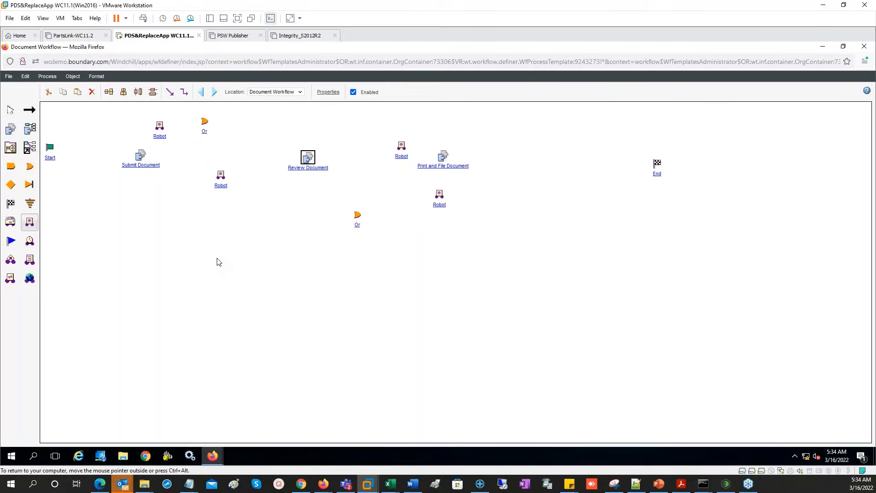
pyautogui.click(160, 136)
pyautogui.click(496, 298)
pyautogui.click(221, 185)
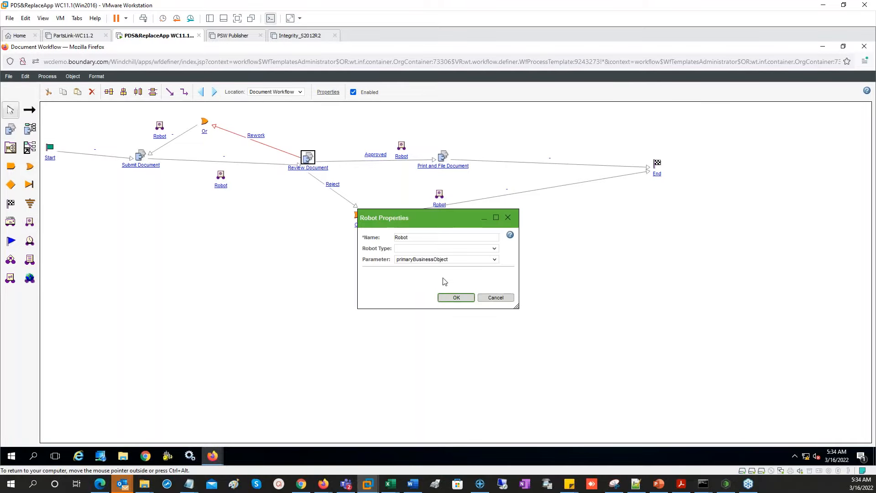
pyautogui.click(449, 249)
pyautogui.click(420, 321)
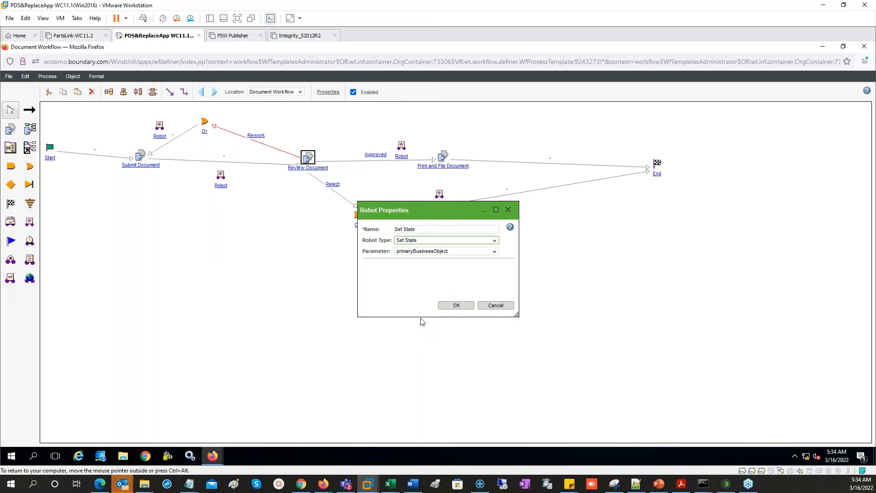
pyautogui.click(454, 269)
pyautogui.click(453, 268)
pyautogui.press('u')
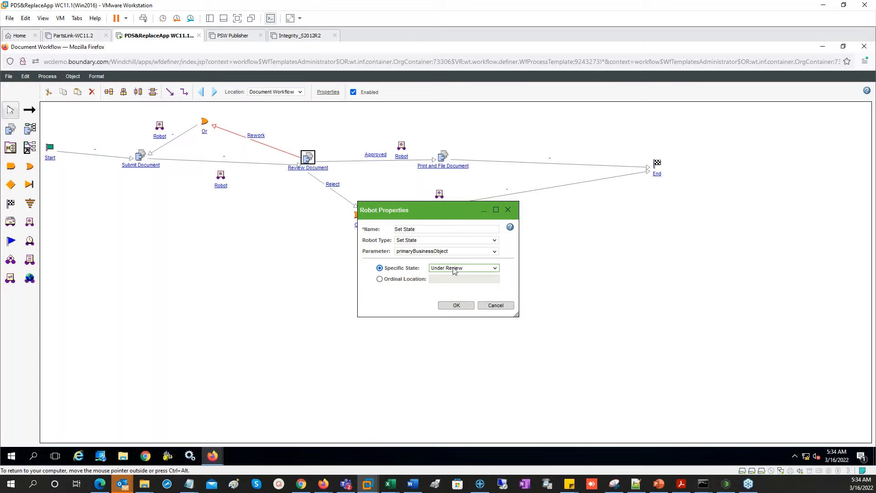
pyautogui.click(434, 229)
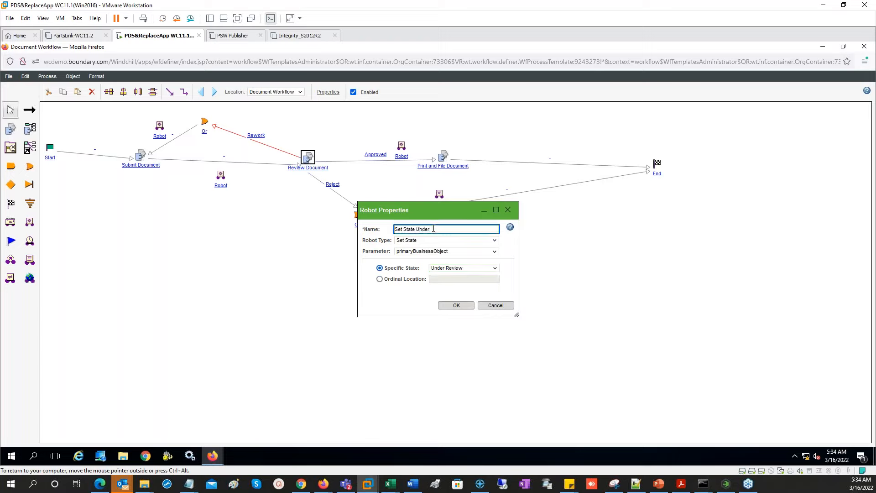
pyautogui.click(456, 305)
# - Save again and make the rework-path robot a Set State robot targeting In Work, named 'Set State In Work'
pyautogui.click(11, 79)
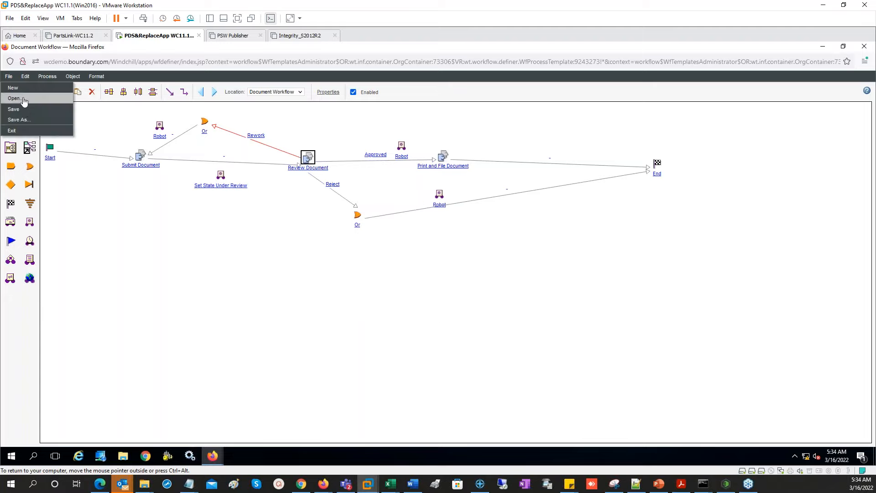
pyautogui.click(51, 121)
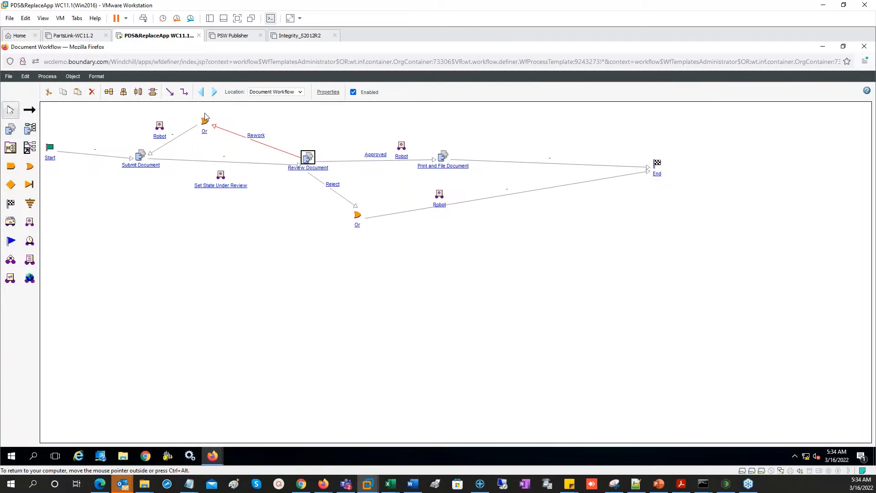
pyautogui.doubleClick(161, 139)
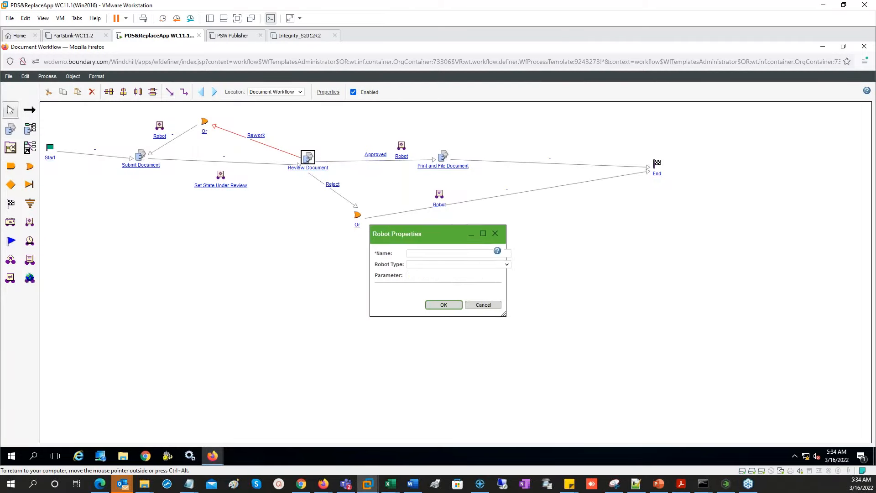
pyautogui.click(435, 251)
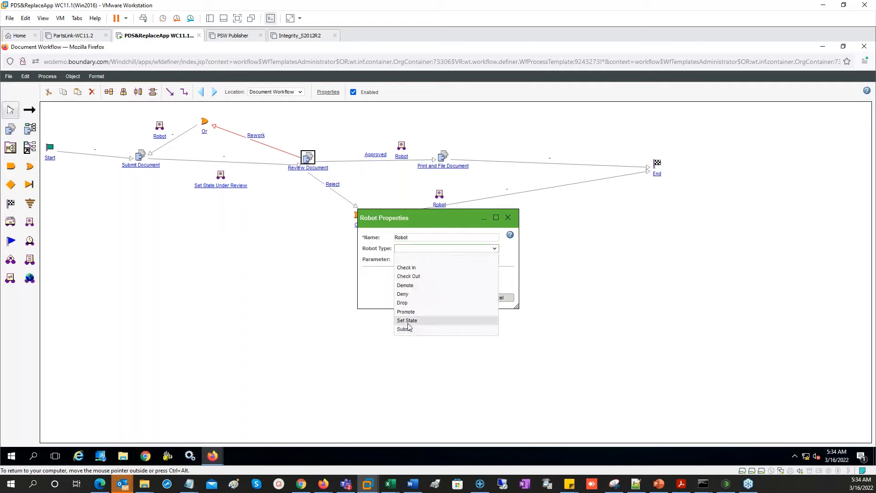
pyautogui.click(407, 320)
pyautogui.click(453, 269)
pyautogui.click(453, 268)
pyautogui.press('i')
pyautogui.press('i')
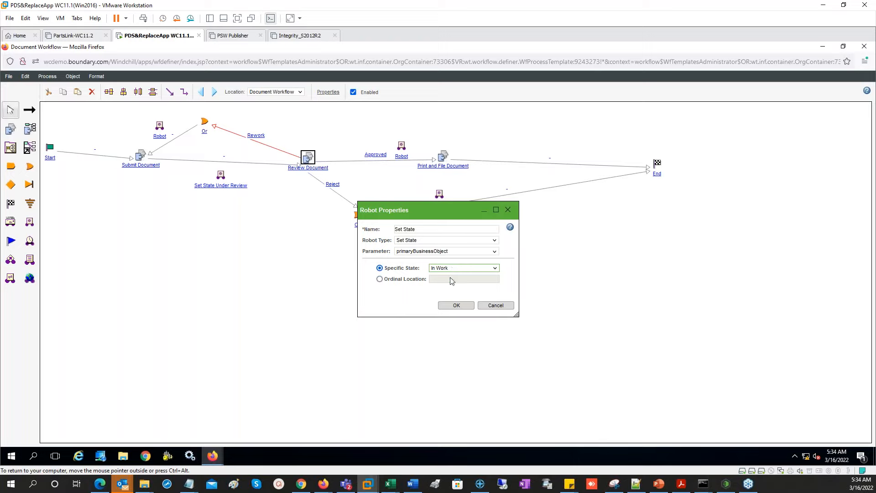
pyautogui.click(430, 231)
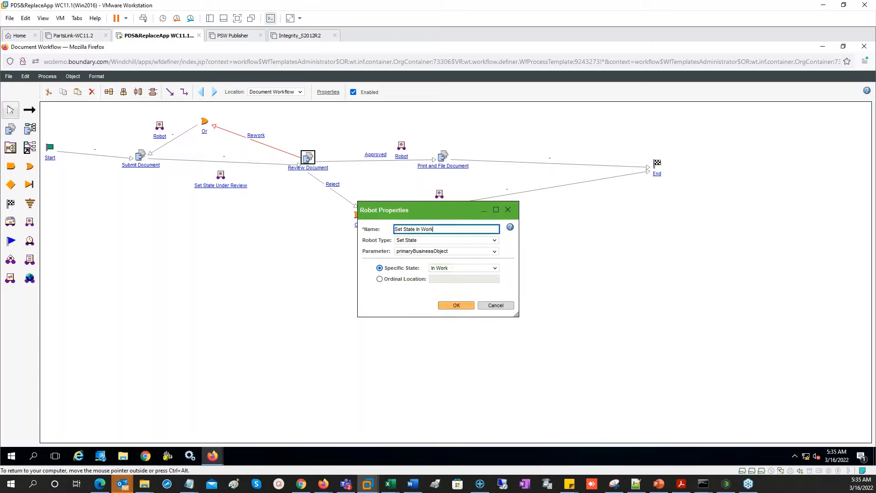
pyautogui.click(457, 306)
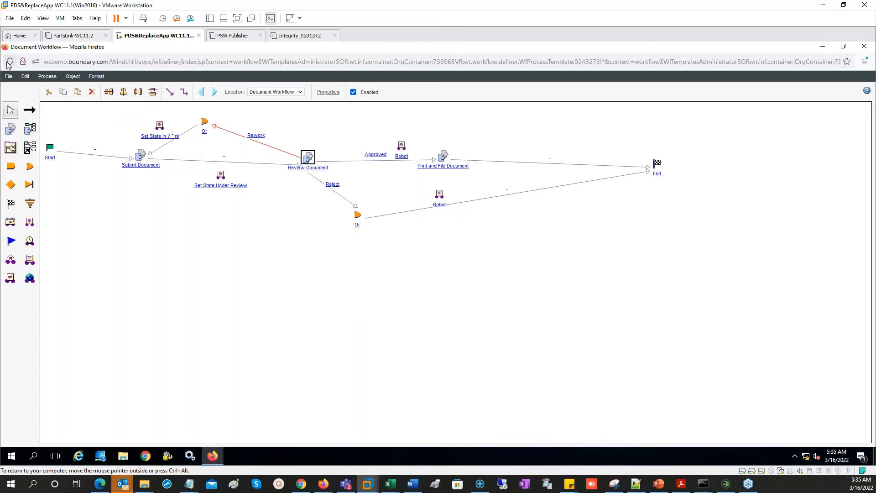
# - Save, then make the Approved-path robot a Set State robot targeting Released, named 'Set State Released'
pyautogui.click(8, 77)
pyautogui.click(14, 109)
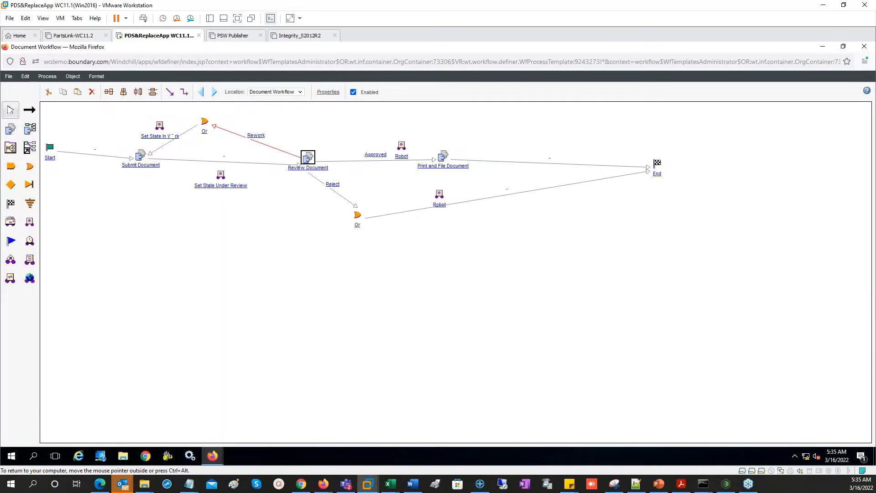
pyautogui.doubleClick(439, 194)
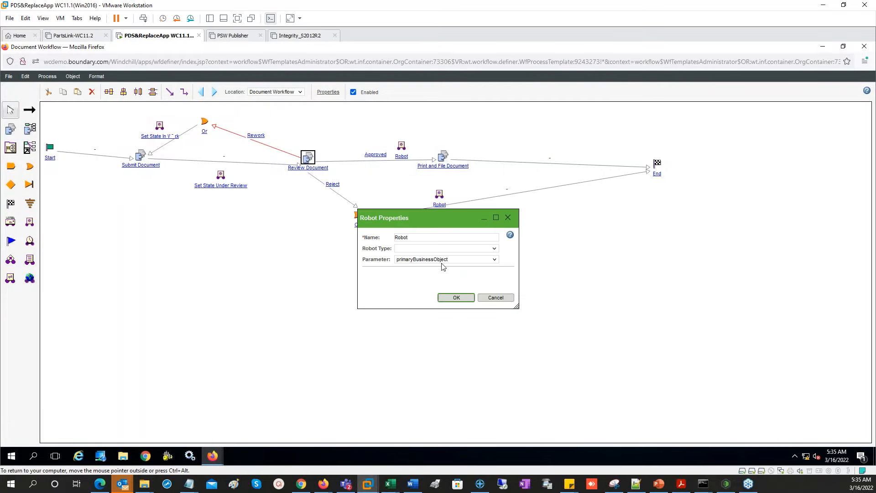
pyautogui.click(449, 261)
pyautogui.click(448, 260)
pyautogui.click(444, 249)
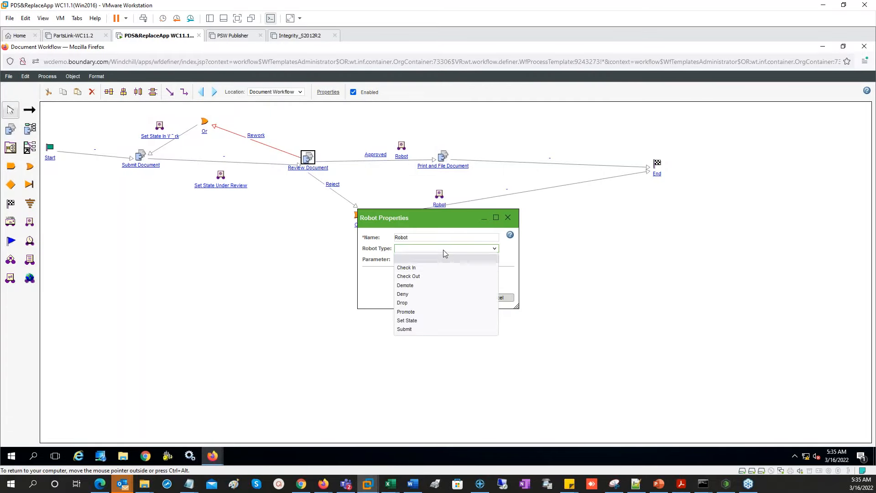
pyautogui.click(422, 321)
pyautogui.click(441, 269)
pyautogui.click(442, 270)
pyautogui.write('rel')
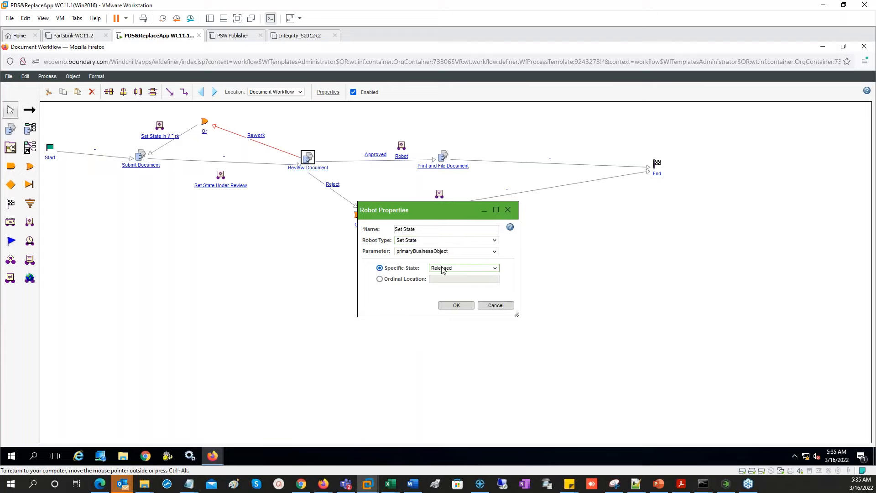
pyautogui.click(430, 231)
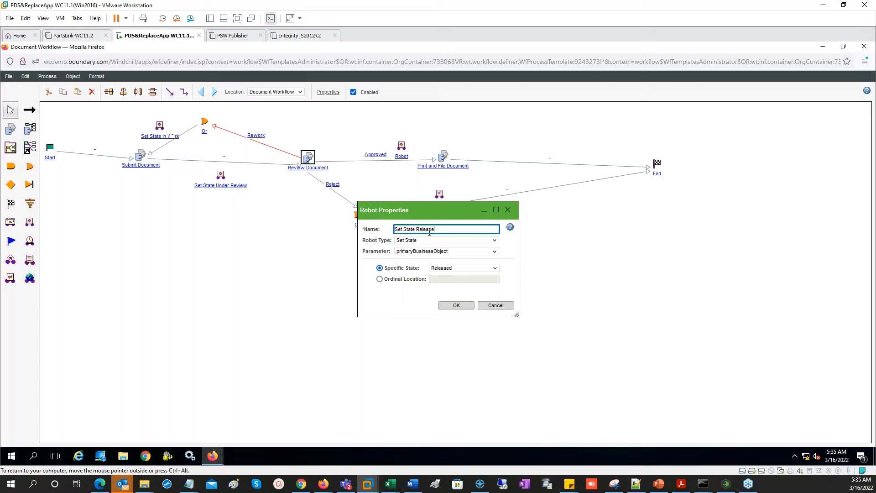
pyautogui.click(452, 305)
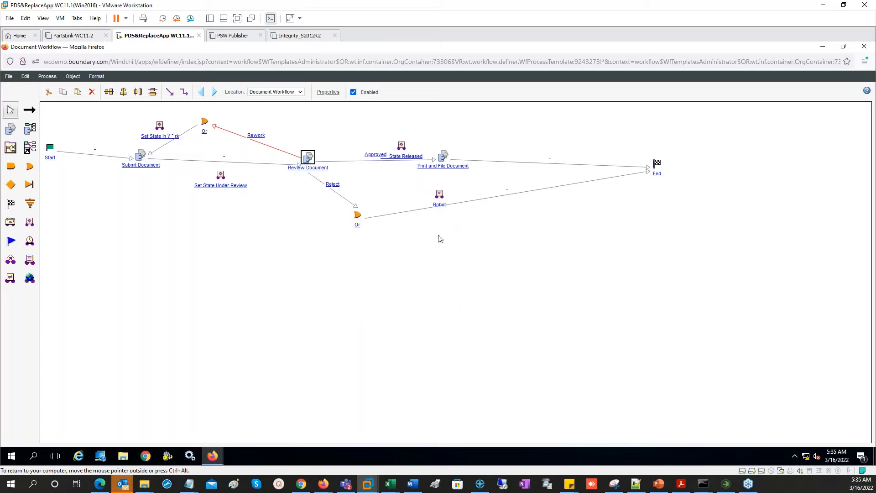
# - Make the Reject-path robot a Set State robot targeting Rejected, named 'Set State rejected'
pyautogui.click(442, 209)
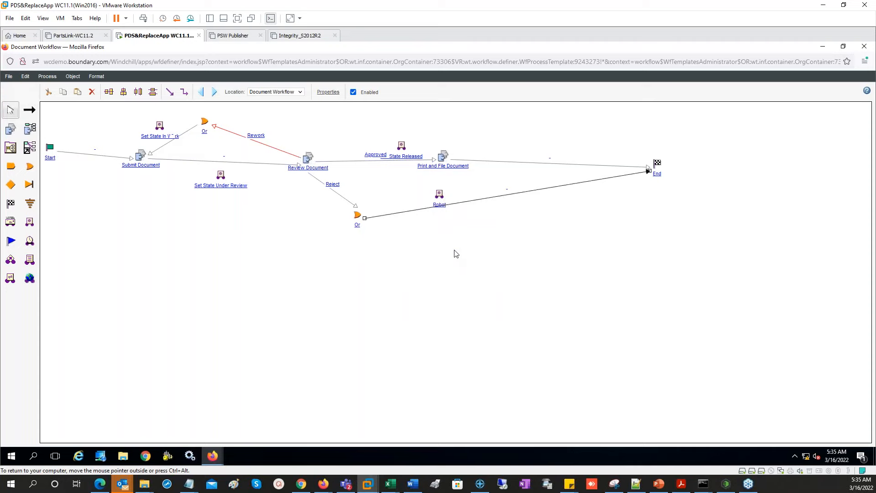
pyautogui.click(441, 196)
pyautogui.doubleClick(440, 195)
pyautogui.click(428, 250)
pyautogui.click(406, 321)
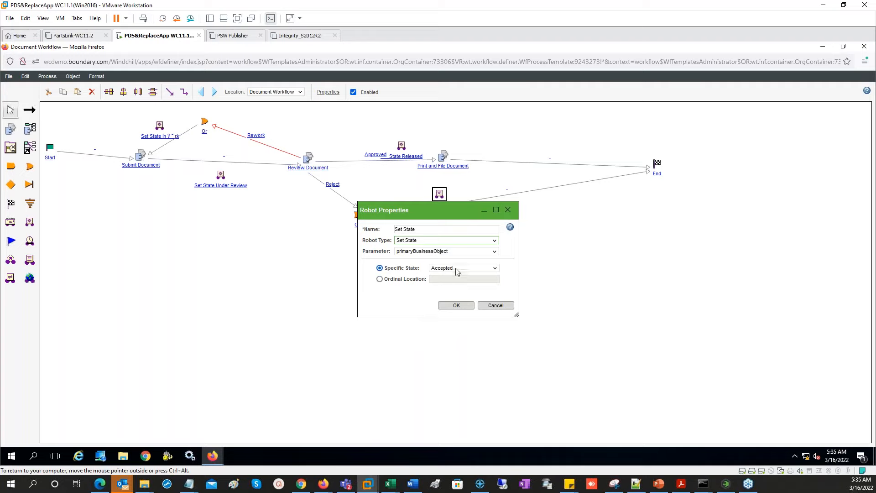
pyautogui.click(463, 270)
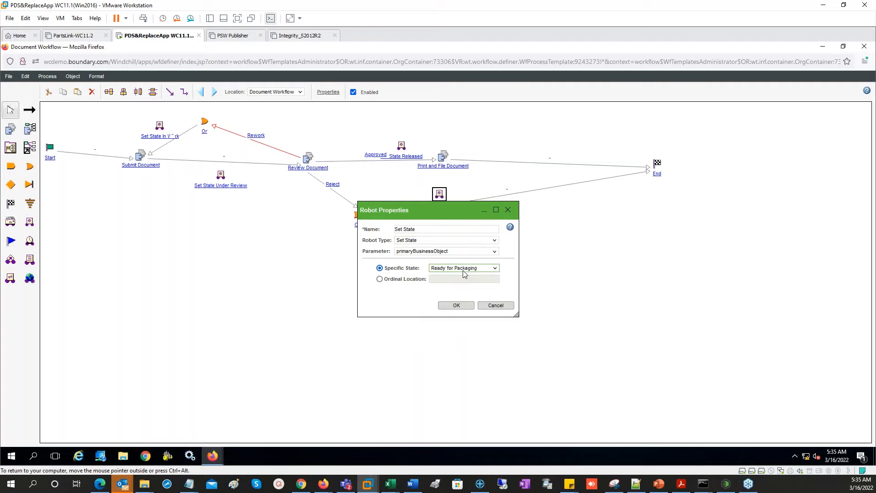
pyautogui.click(465, 230)
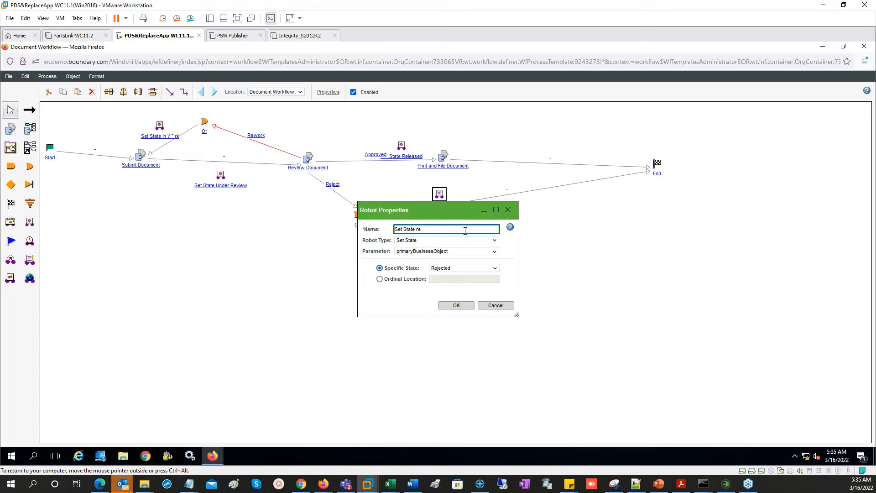
pyautogui.click(457, 305)
pyautogui.click(9, 77)
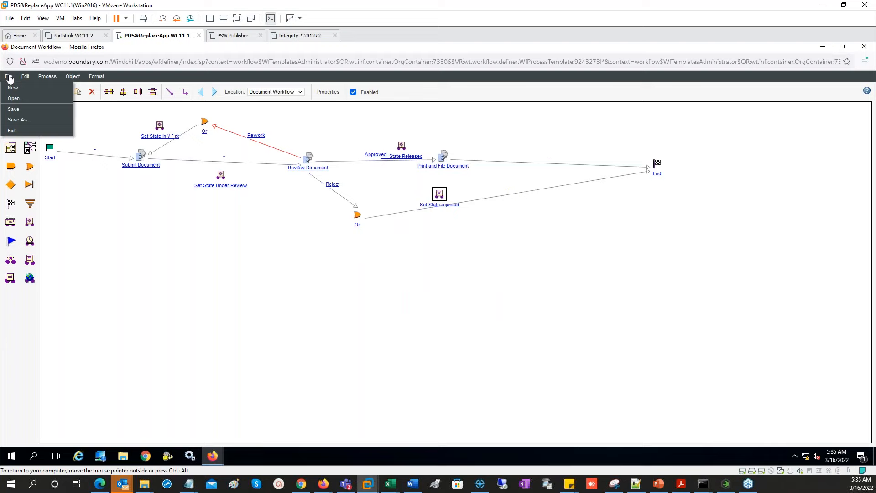
# - Route Submit Document through Set State Under Review to Review Document, and Set State Released into Print and File Document
pyautogui.click(13, 110)
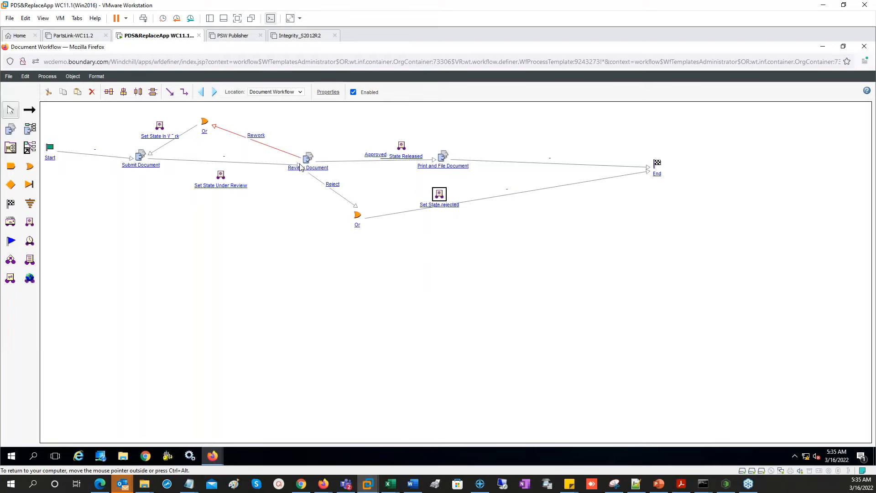
pyautogui.moveTo(298, 167); pyautogui.dragTo(218, 178)
pyautogui.click(30, 110)
pyautogui.moveTo(220, 176)
pyautogui.mouseDown()
pyautogui.moveTo(402, 148)
pyautogui.moveTo(441, 159)
pyautogui.mouseUp()
pyautogui.moveTo(648, 171); pyautogui.dragTo(438, 196)
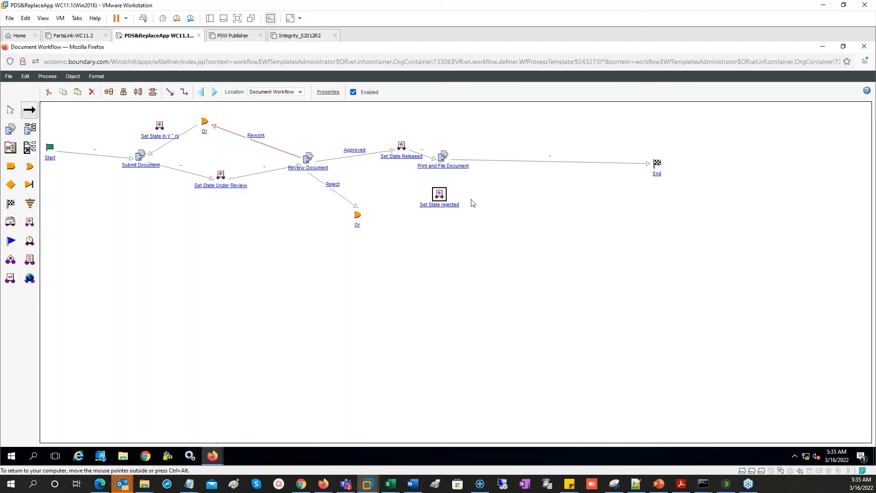
pyautogui.click(511, 194)
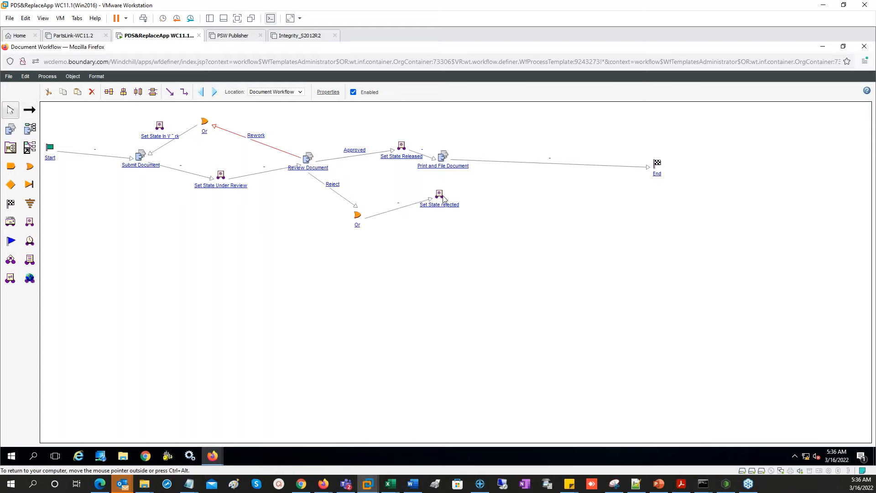
# - Route the rework path through Set State In Work back to Submit Document, link Set State rejected to End, and save
pyautogui.click(29, 109)
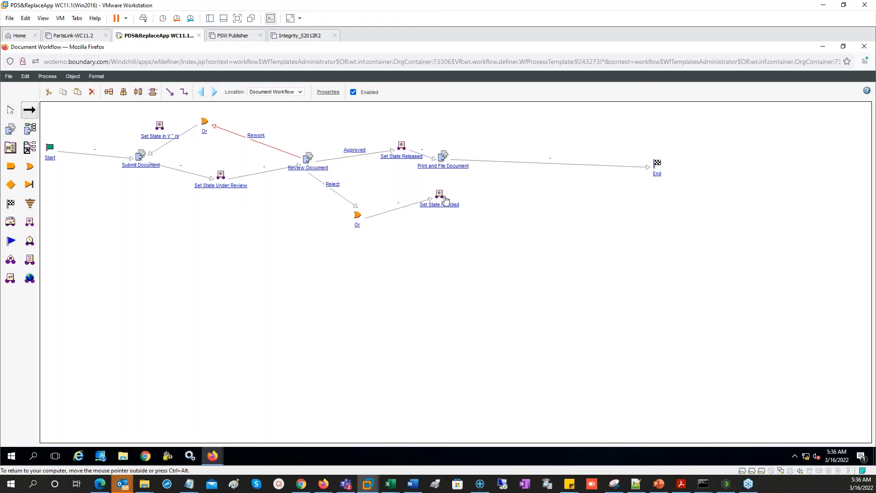
pyautogui.moveTo(452, 199); pyautogui.dragTo(653, 165)
pyautogui.moveTo(151, 154); pyautogui.dragTo(163, 129)
pyautogui.click(31, 109)
pyautogui.moveTo(159, 126); pyautogui.dragTo(139, 158)
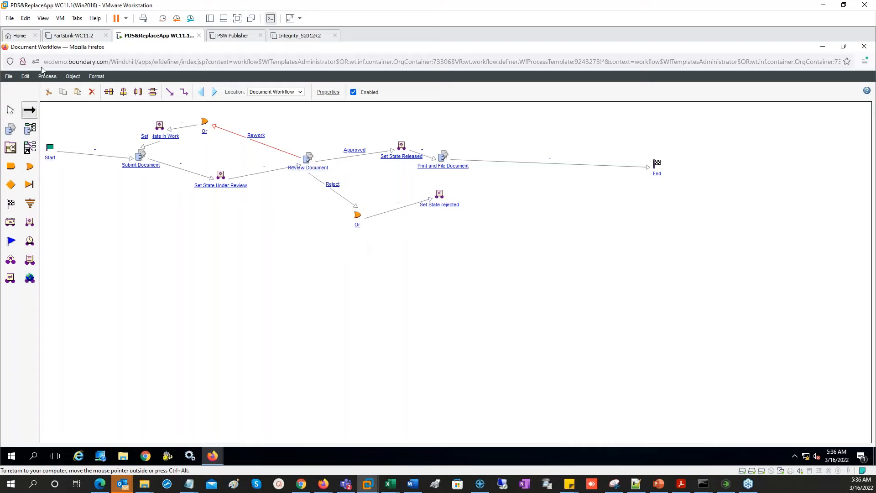
pyautogui.click(9, 77)
pyautogui.click(14, 109)
pyautogui.moveTo(440, 195); pyautogui.dragTo(656, 168)
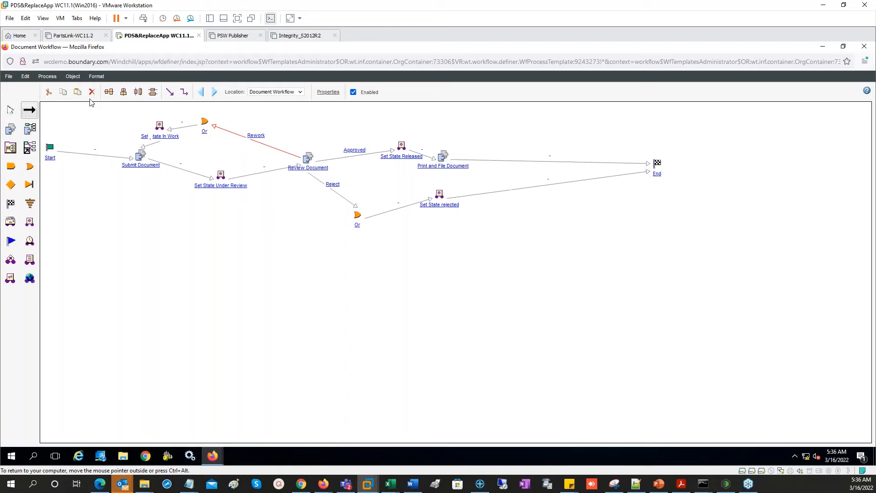
pyautogui.click(8, 78)
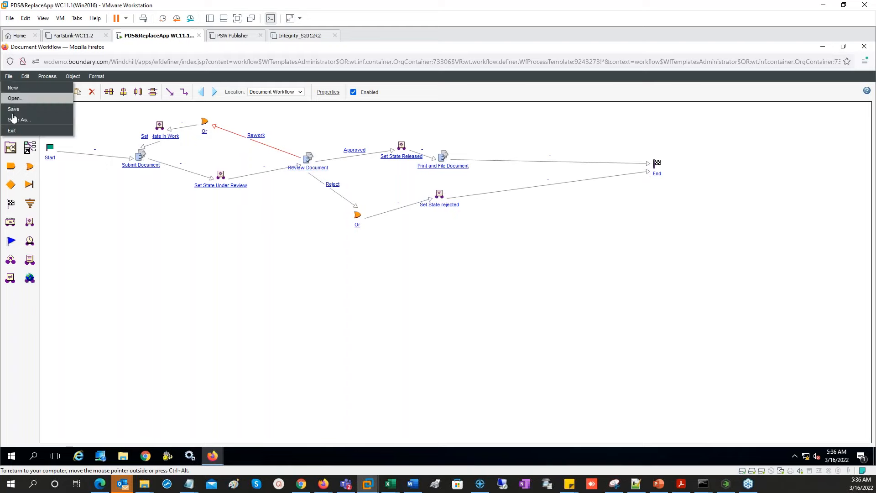
pyautogui.click(14, 109)
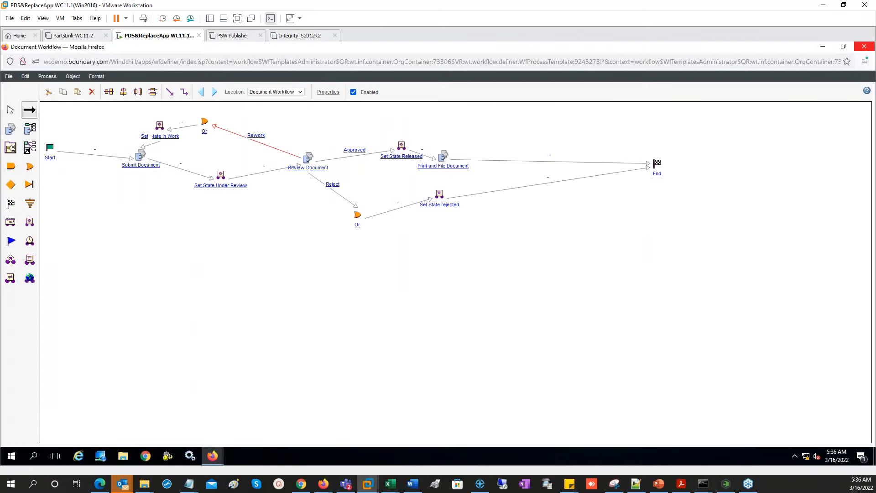
# - Close the definer and check in the Document Workflow template
pyautogui.click(864, 47)
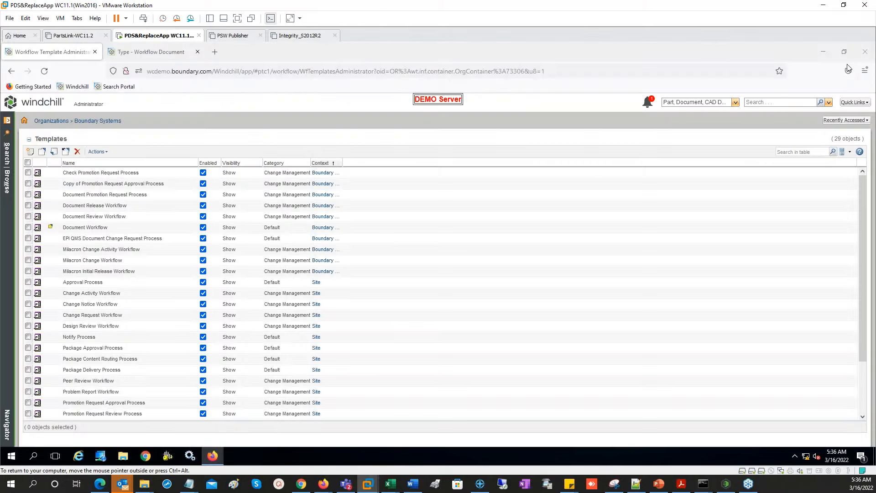
pyautogui.rightClick(71, 227)
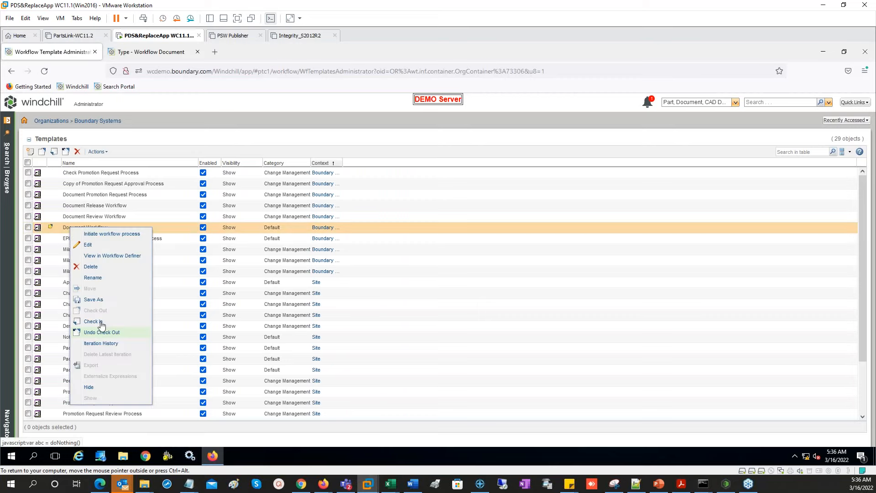
pyautogui.click(92, 321)
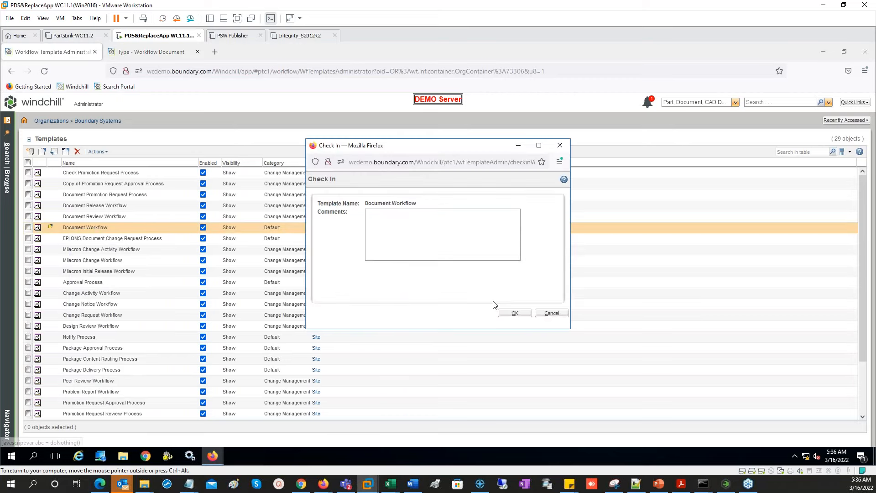
pyautogui.click(515, 313)
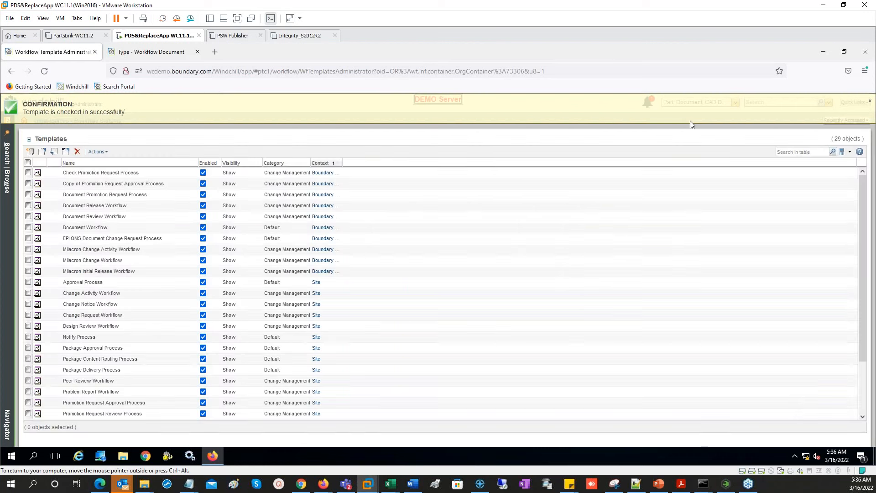
# - In the Documentation folder, create a new document named WFDoc3 with No Content as primary source
pyautogui.click(846, 121)
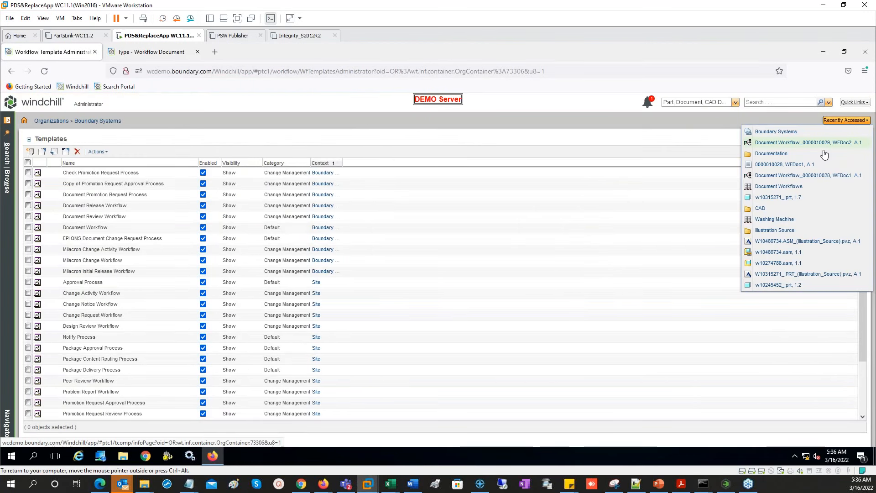
pyautogui.click(771, 154)
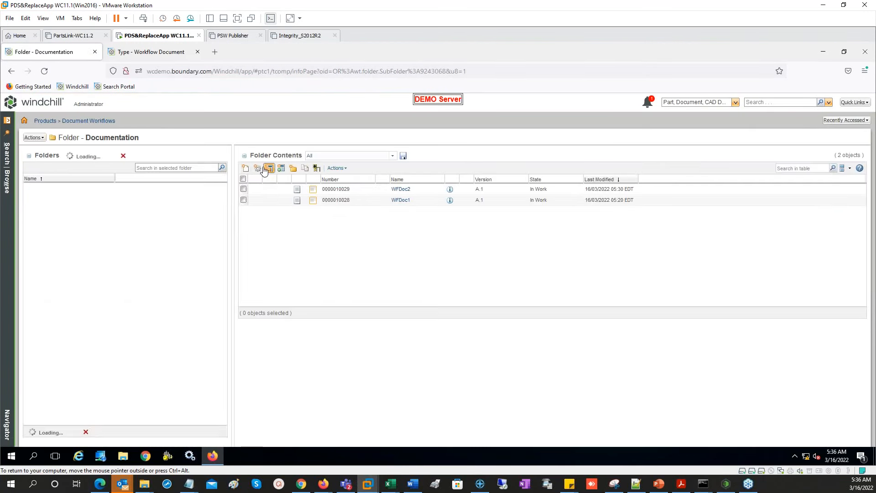
pyautogui.click(265, 168)
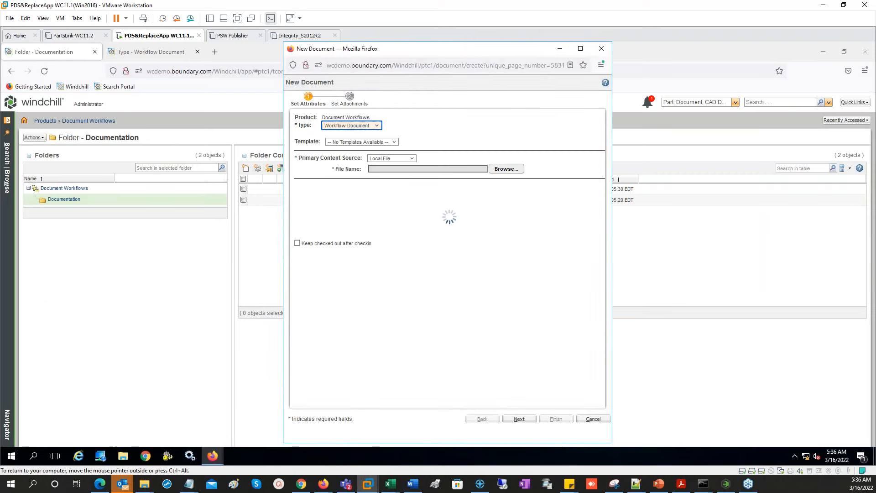
pyautogui.click(398, 160)
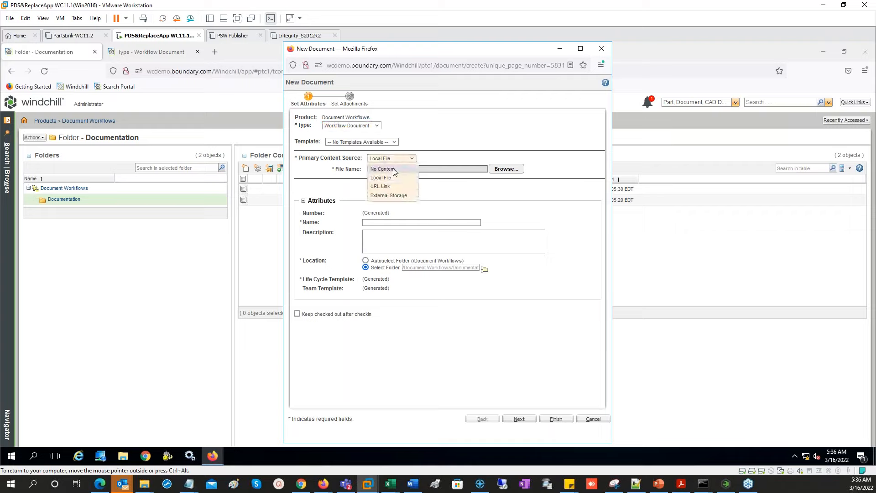
pyautogui.click(382, 169)
pyautogui.click(381, 209)
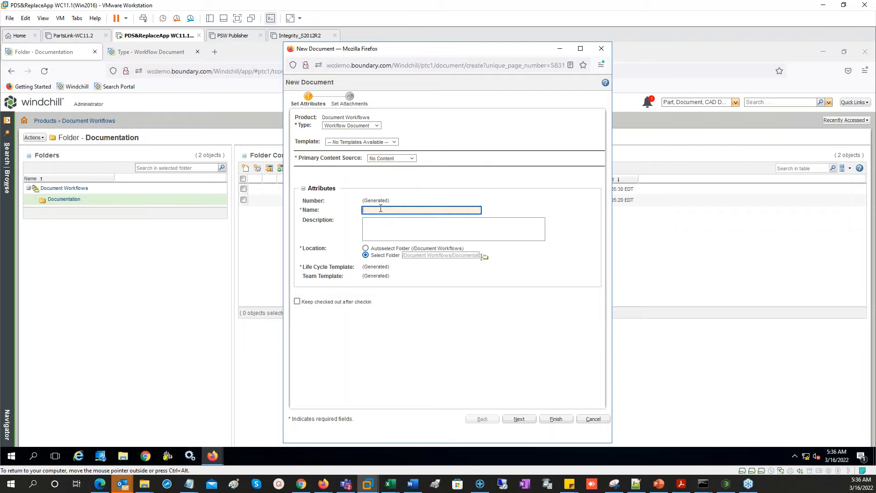
pyautogui.write('WFDoc2')
pyautogui.press('BackSpace')
pyautogui.write('3')
pyautogui.click(556, 419)
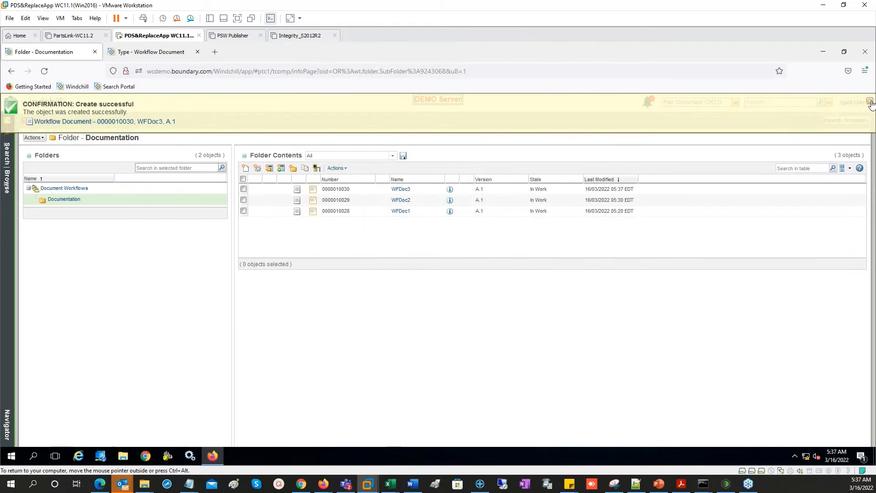
# - Complete WFDoc3's Submit Document task, then open WFDoc3 from its new Review Document task
pyautogui.click(42, 107)
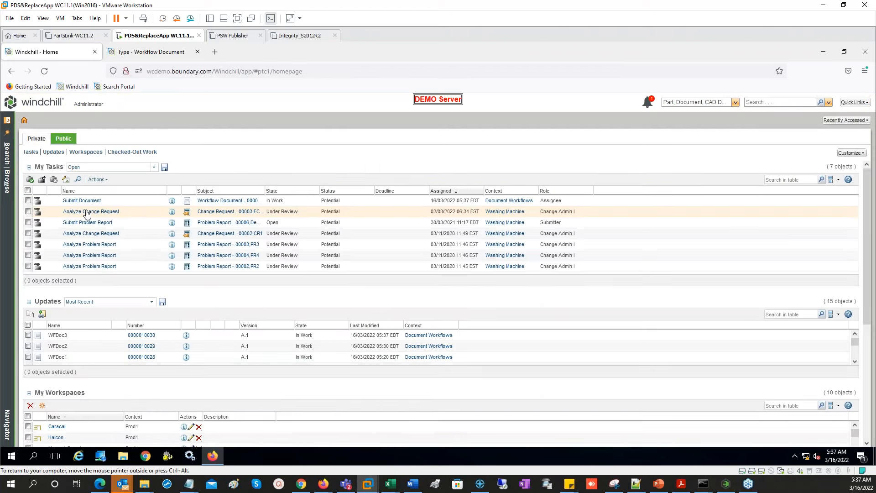
pyautogui.click(82, 200)
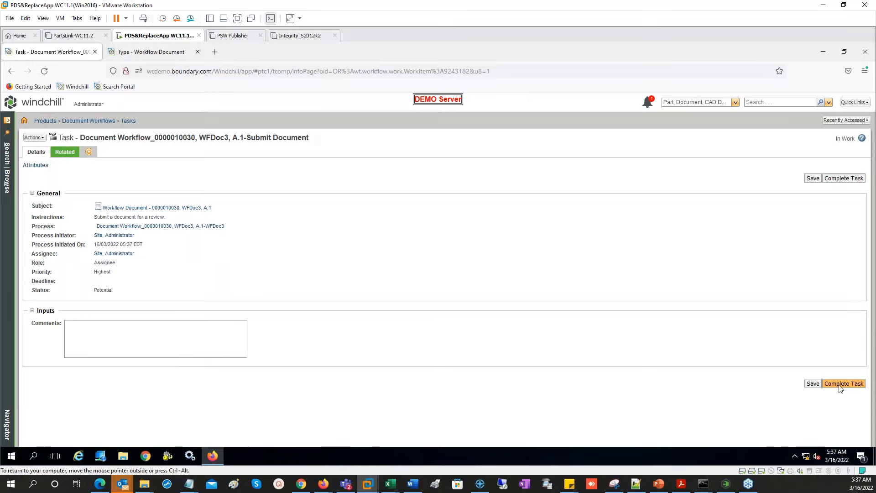
pyautogui.click(844, 384)
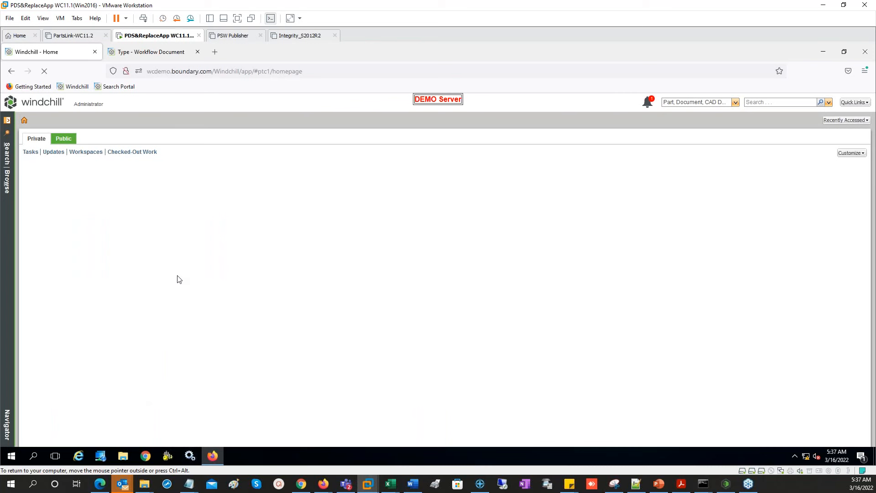
pyautogui.click(83, 201)
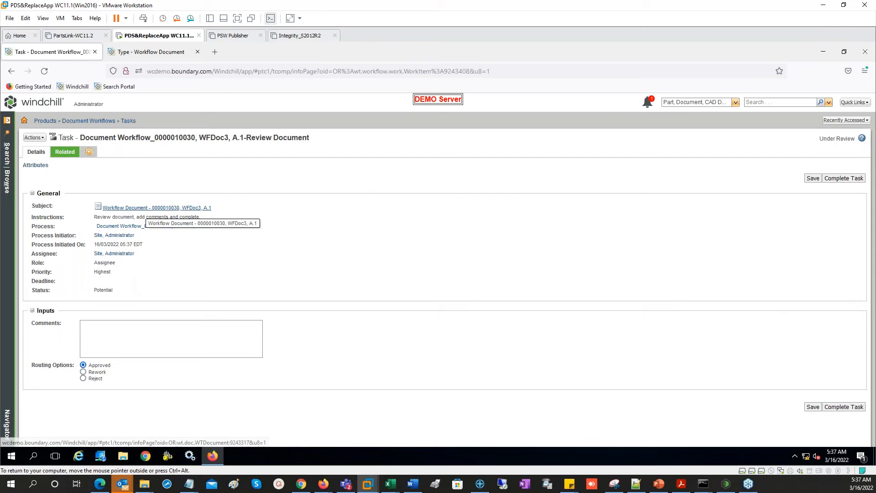
pyautogui.click(145, 208)
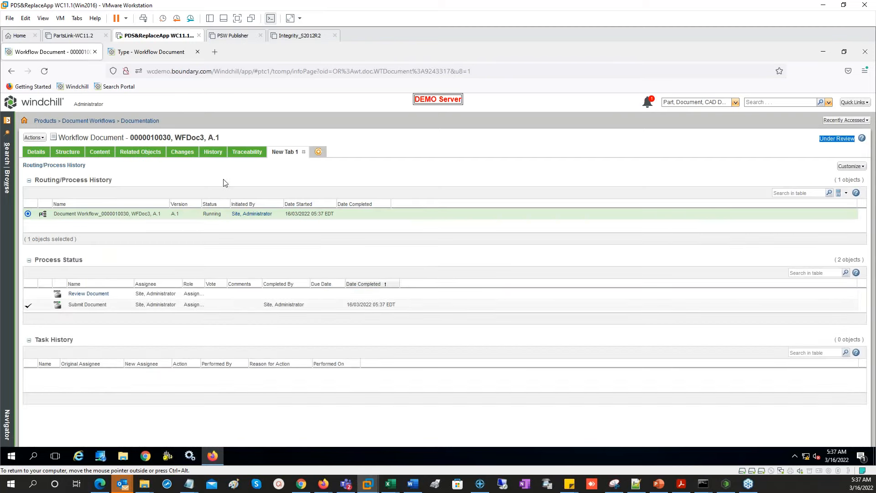
# - Confirm in WFDoc3's History that it moved to Under Review, then return Home
pyautogui.click(216, 155)
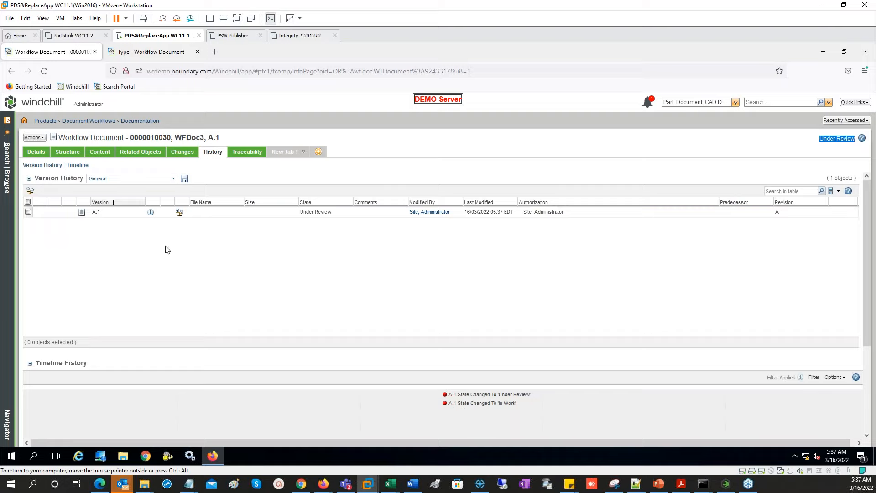
pyautogui.click(843, 120)
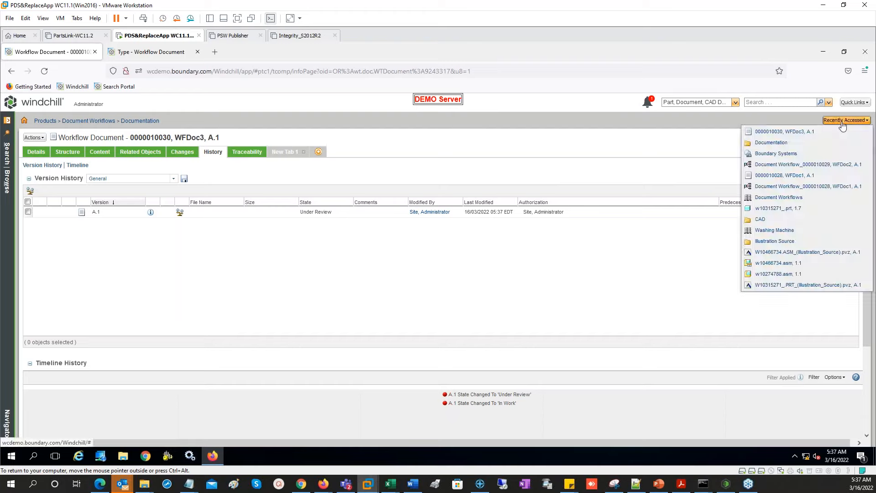
pyautogui.click(449, 143)
pyautogui.click(31, 102)
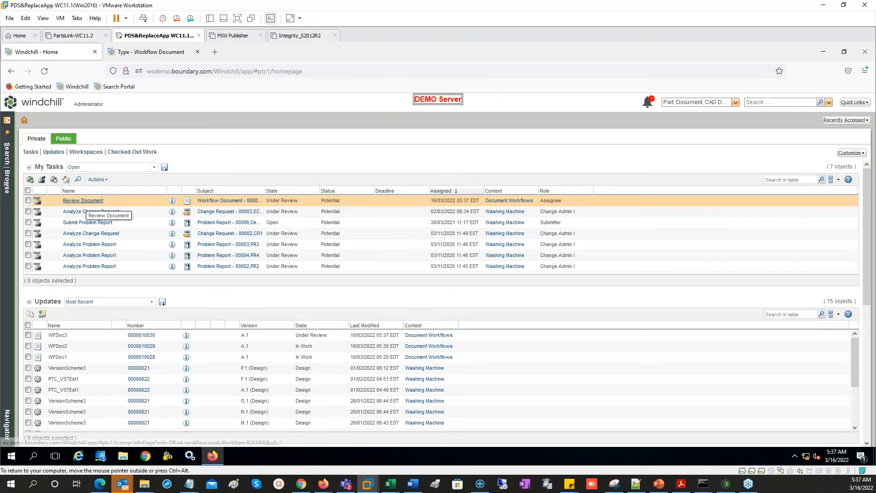
# - Approve WFDoc3's Review Document task and confirm in its History that it is Released
pyautogui.click(83, 200)
pyautogui.click(844, 407)
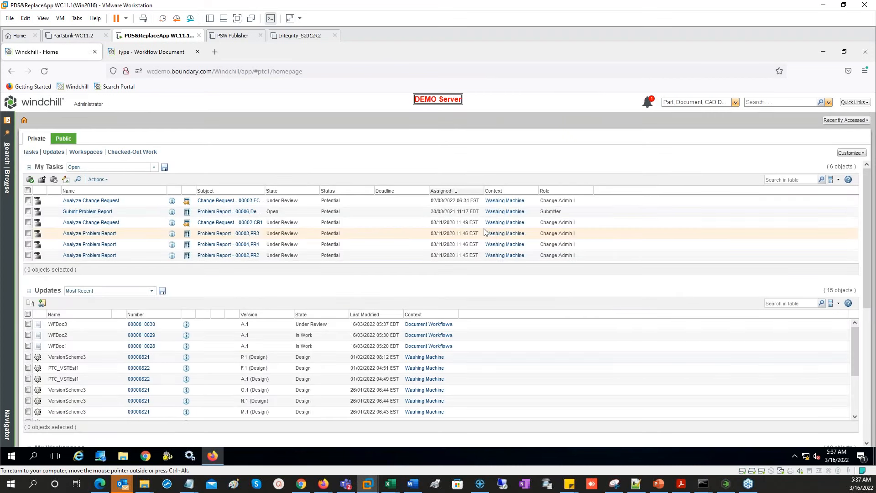
pyautogui.click(142, 324)
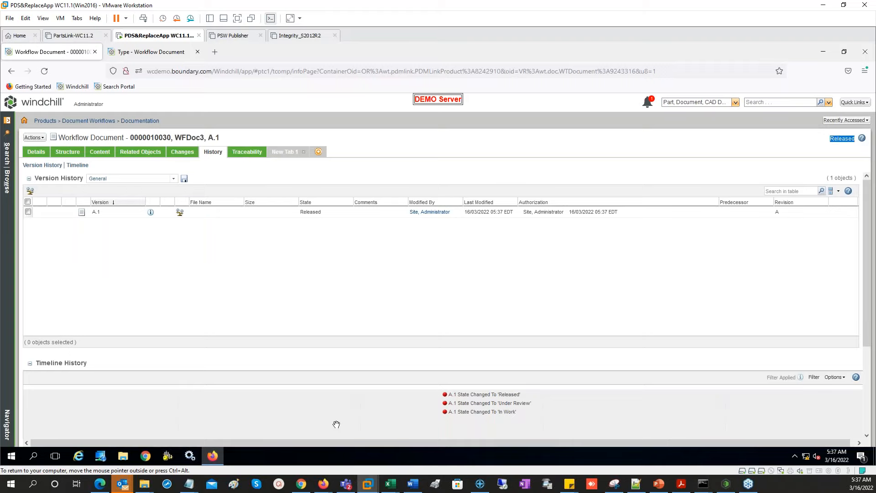
pyautogui.click(149, 244)
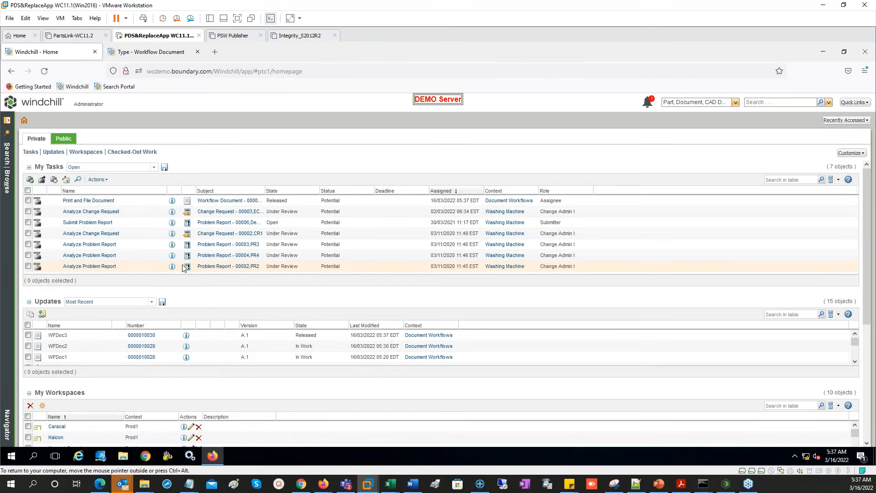
# - Complete WFDoc3's Print and File Document task and bring up the Boundary Systems navigator
pyautogui.click(89, 201)
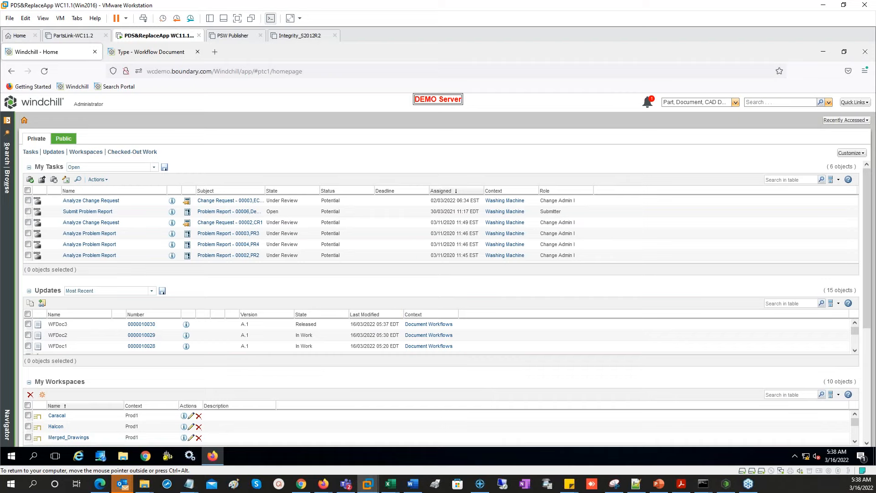
pyautogui.click(7, 182)
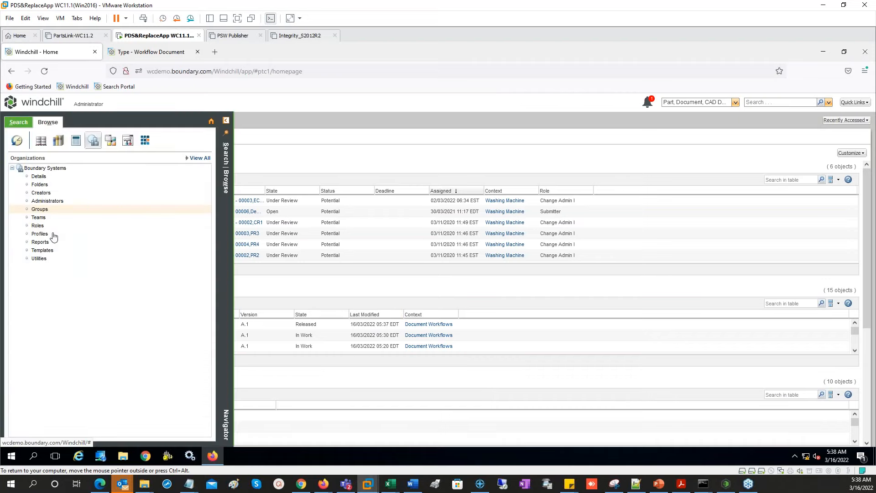
# - Open the Document Workflow template for editing in the workflow diagram window
pyautogui.click(48, 250)
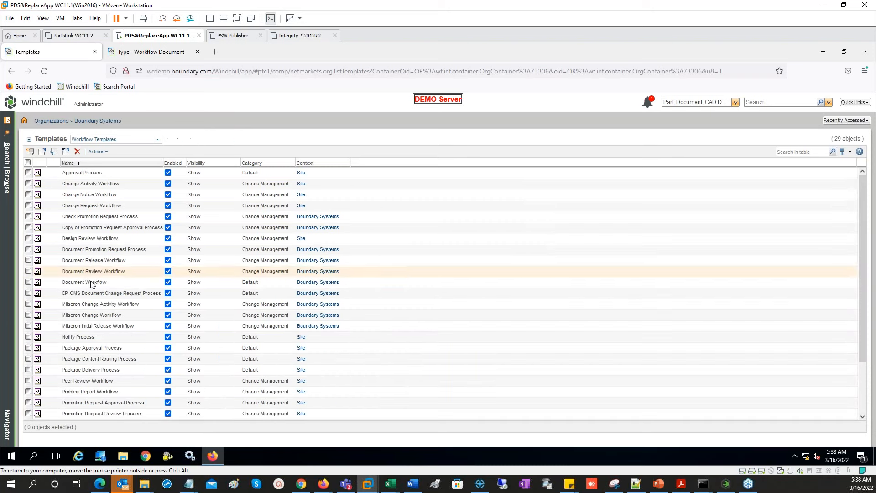
pyautogui.rightClick(97, 283)
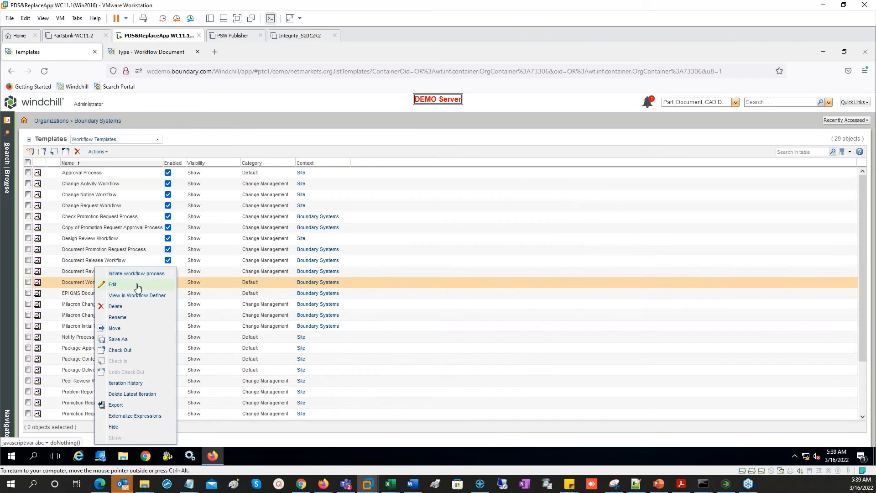
pyautogui.click(114, 285)
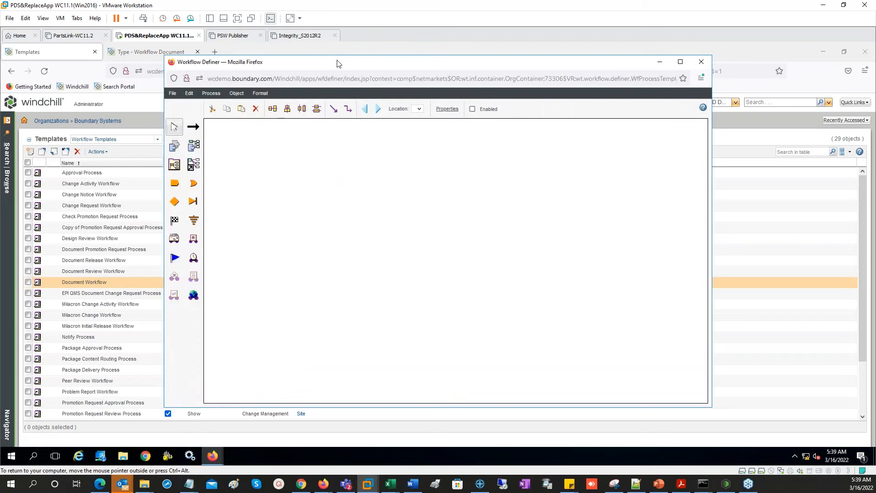
pyautogui.moveTo(337, 63); pyautogui.dragTo(427, 72)
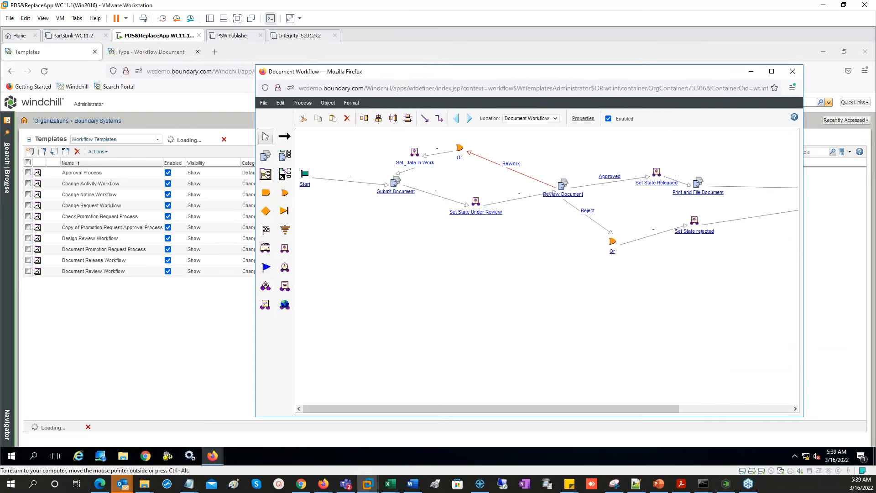
# - Show the Document Workflows product team's members by role in a new tab
pyautogui.click(11, 187)
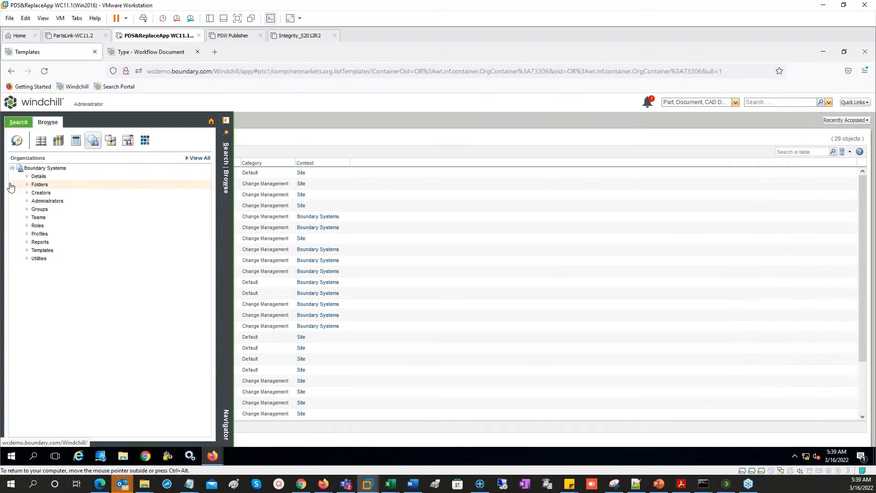
pyautogui.click(41, 140)
pyautogui.middleClick(41, 226)
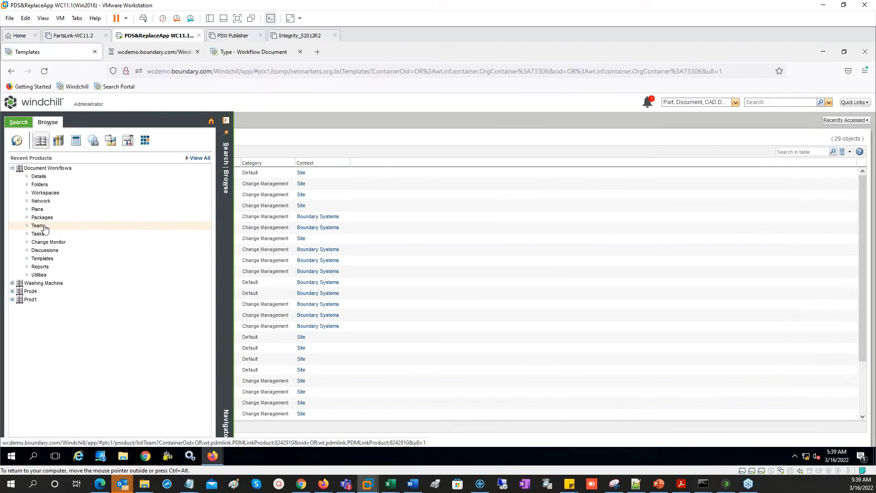
pyautogui.click(144, 53)
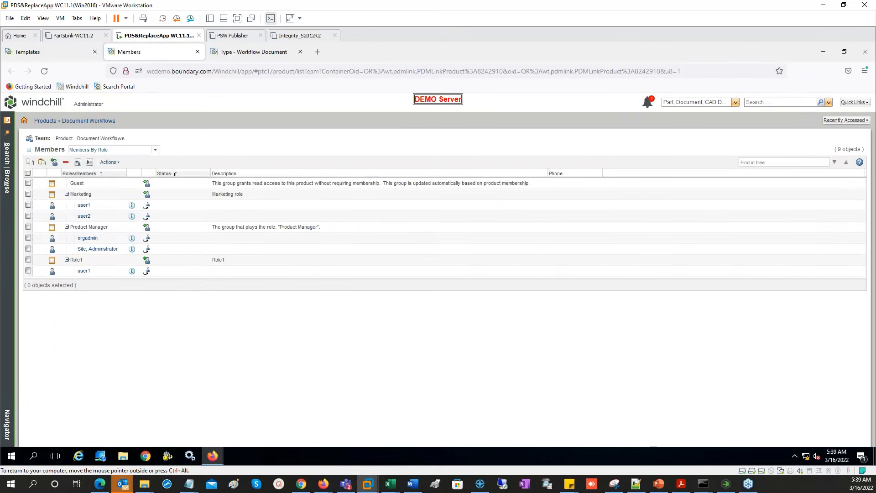
# - Select the Marketing role name, then go back to the Templates page listing 29 templates
pyautogui.moveTo(92, 195); pyautogui.dragTo(74, 195)
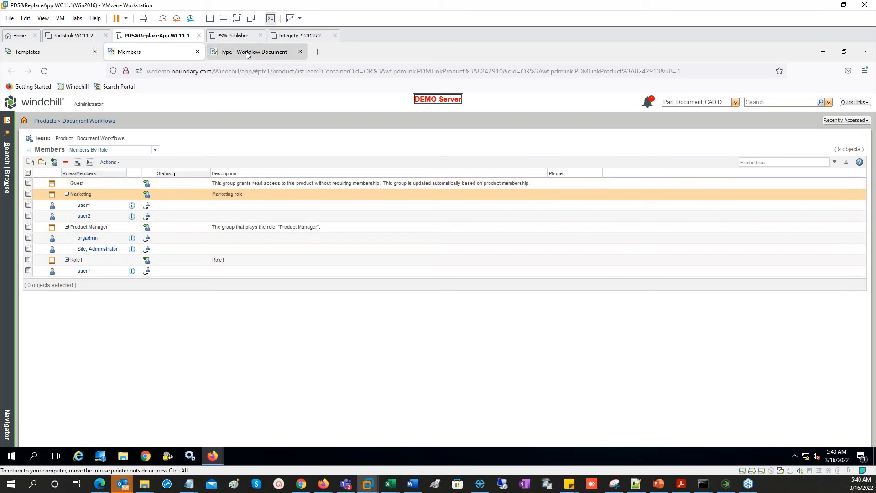
pyautogui.click(45, 53)
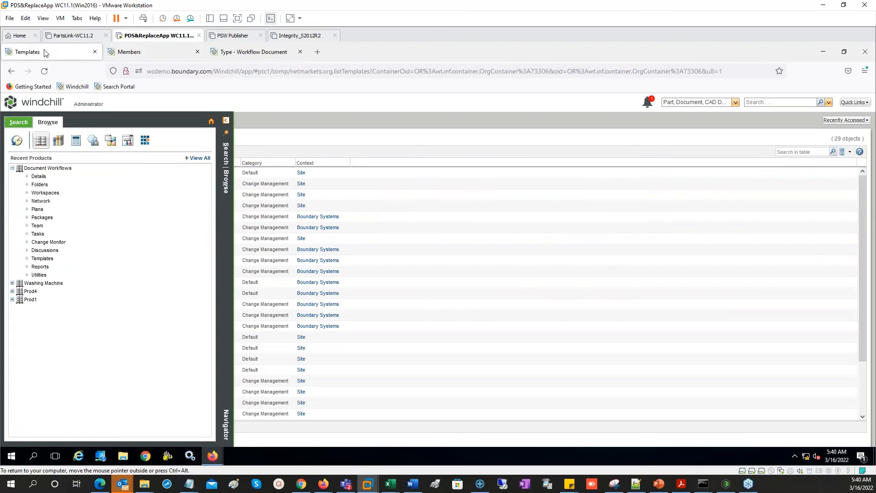
# - Look over the Submit Document task's properties in the workflow editor
pyautogui.click(212, 456)
pyautogui.doubleClick(403, 193)
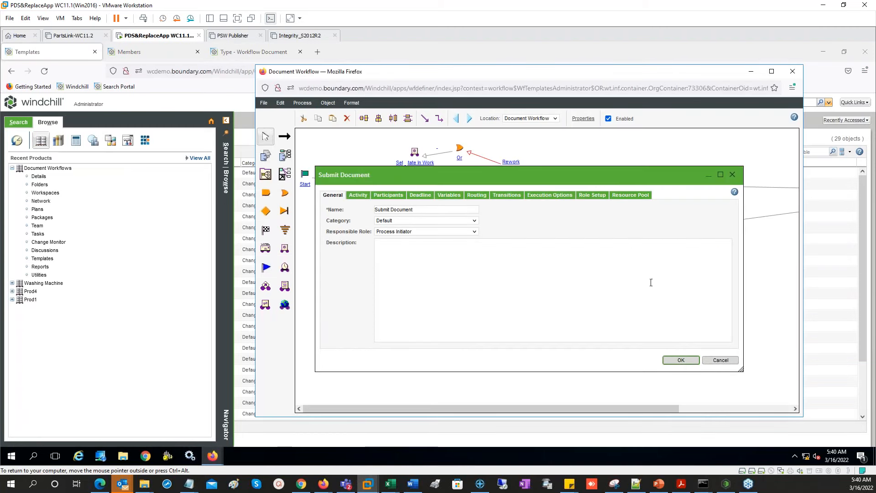
pyautogui.click(733, 176)
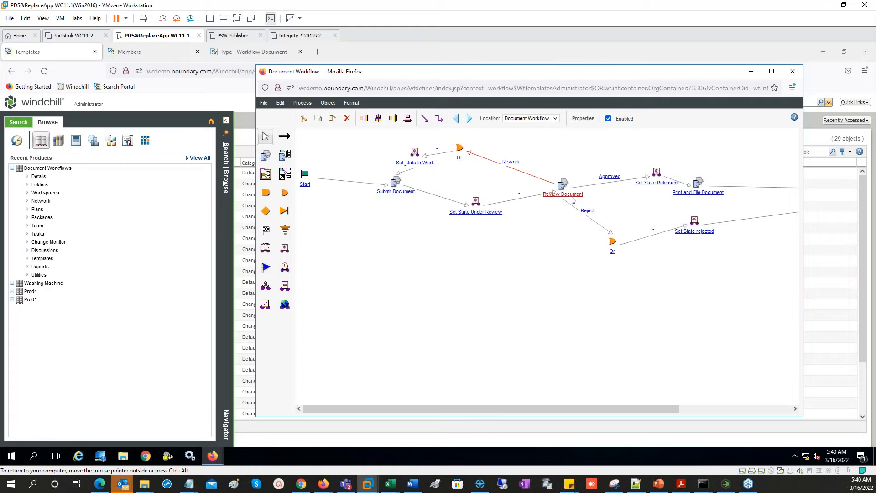
# - Make Product Manager the Review Document task's participant role in place of Creator
pyautogui.doubleClick(563, 185)
pyautogui.click(392, 196)
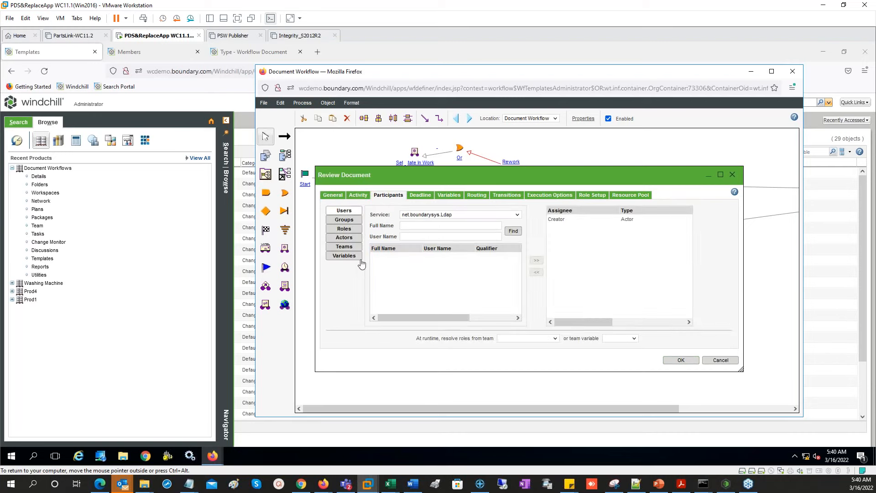
pyautogui.click(349, 231)
pyautogui.click(391, 280)
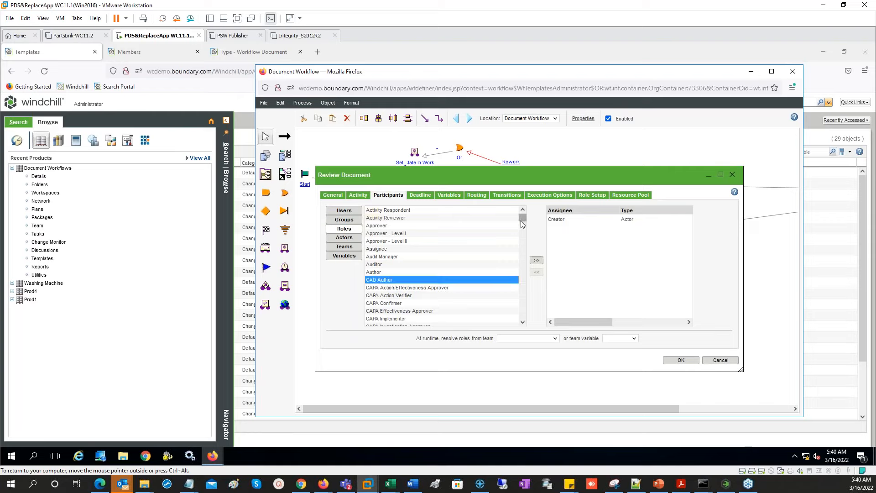
pyautogui.scroll(-4, 523, 226)
pyautogui.moveTo(524, 232); pyautogui.dragTo(456, 282)
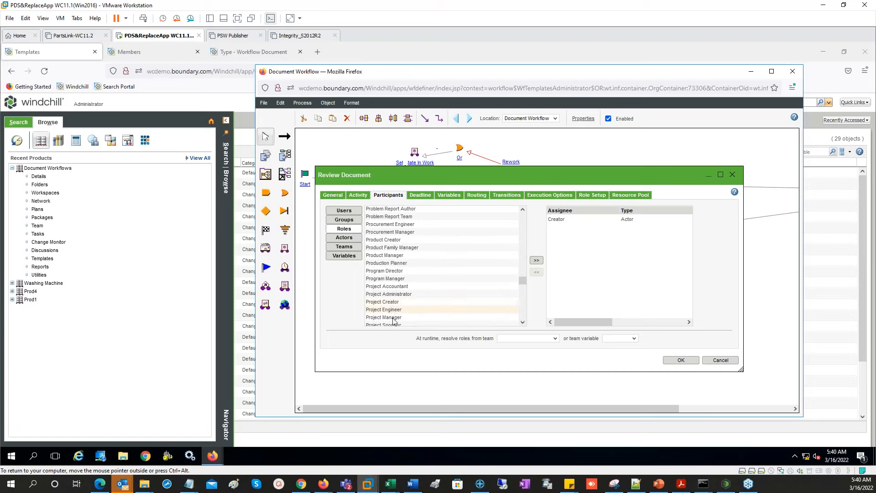
pyautogui.click(393, 255)
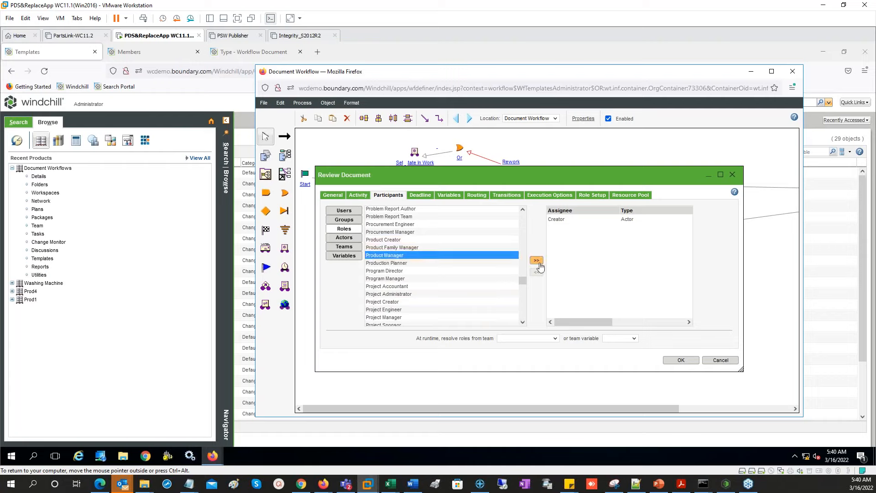
pyautogui.click(536, 260)
pyautogui.click(566, 219)
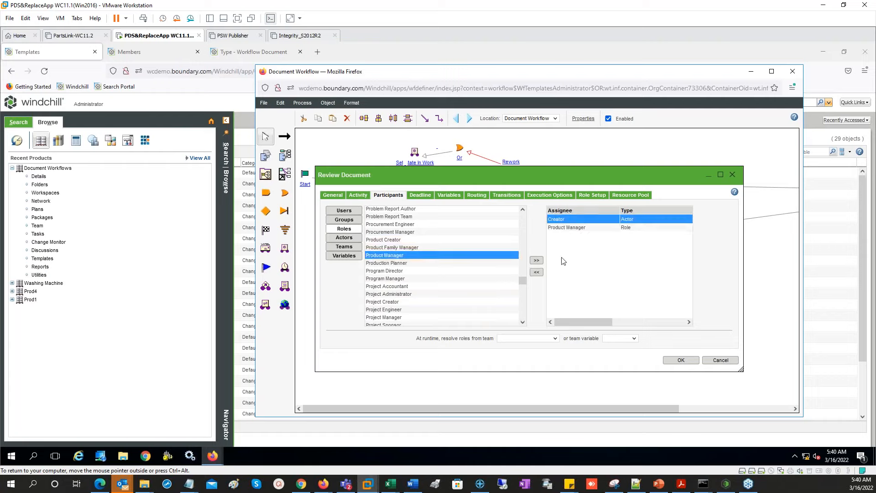
pyautogui.click(536, 272)
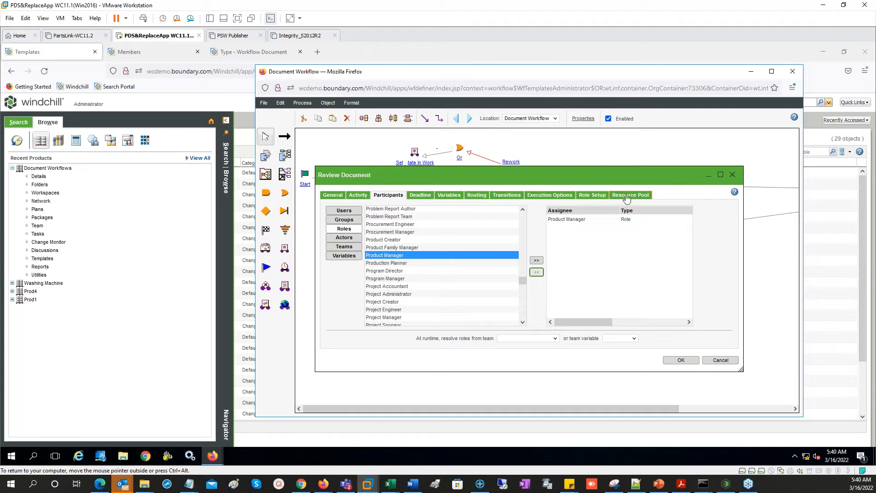
# - Give Product Manager view, add and remove rights on Review Document and save
pyautogui.click(594, 197)
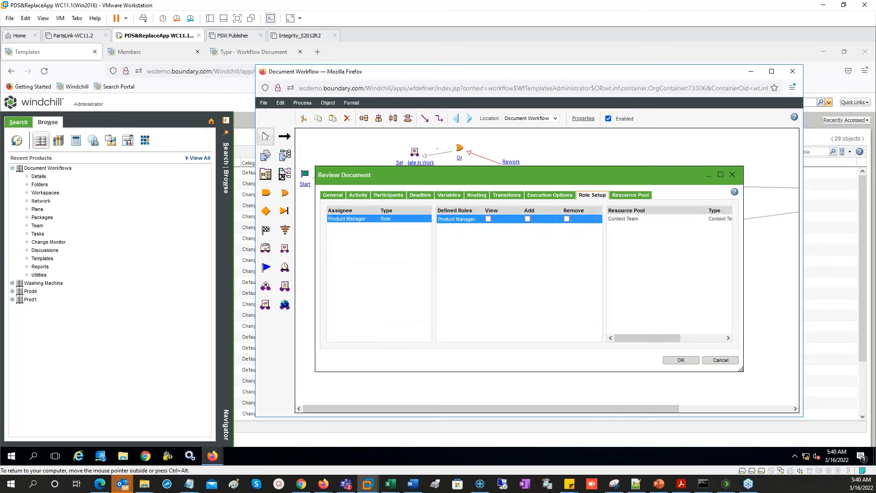
pyautogui.click(489, 219)
pyautogui.click(528, 220)
pyautogui.click(567, 219)
pyautogui.click(623, 196)
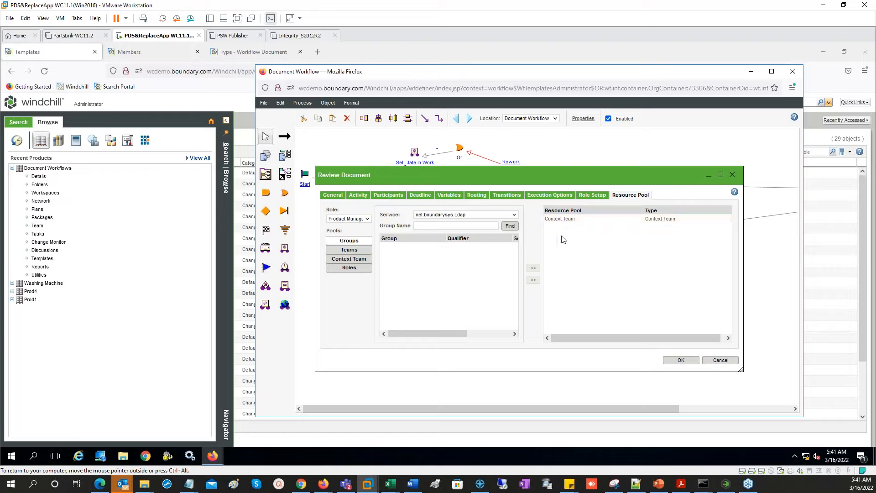
pyautogui.click(681, 360)
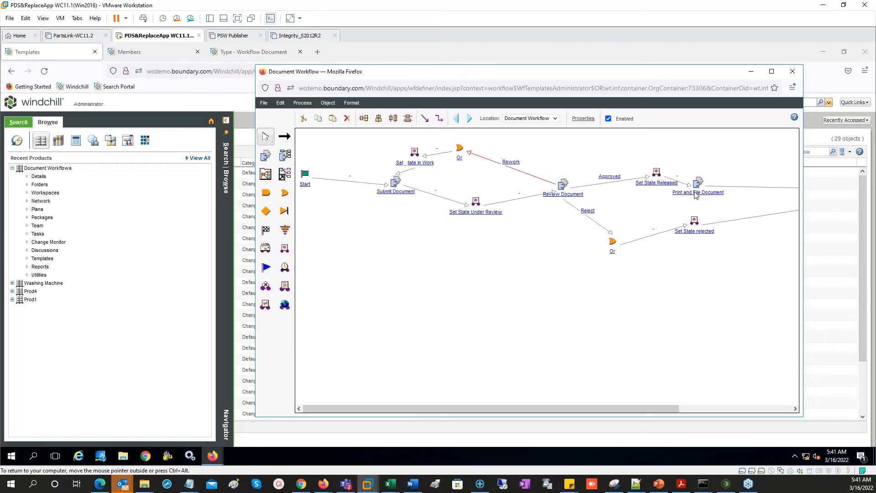
# - Make Marketing the Print and File Document participant role in place of Creator
pyautogui.doubleClick(696, 194)
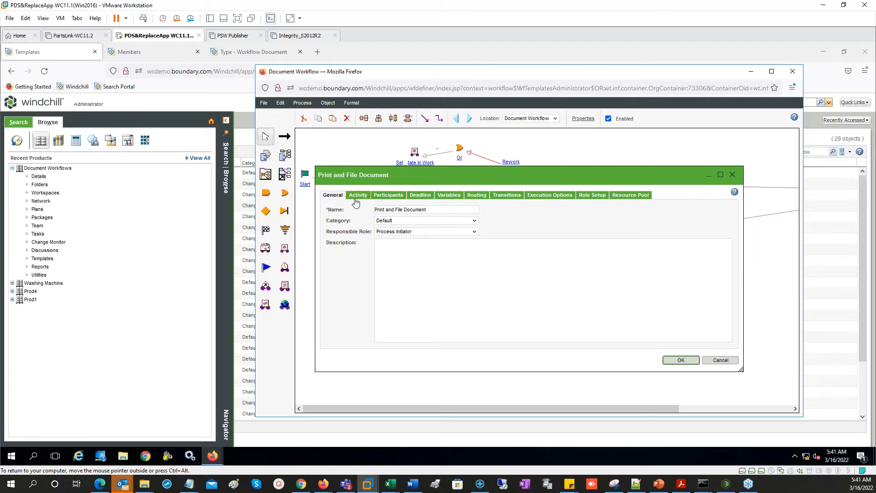
pyautogui.click(388, 196)
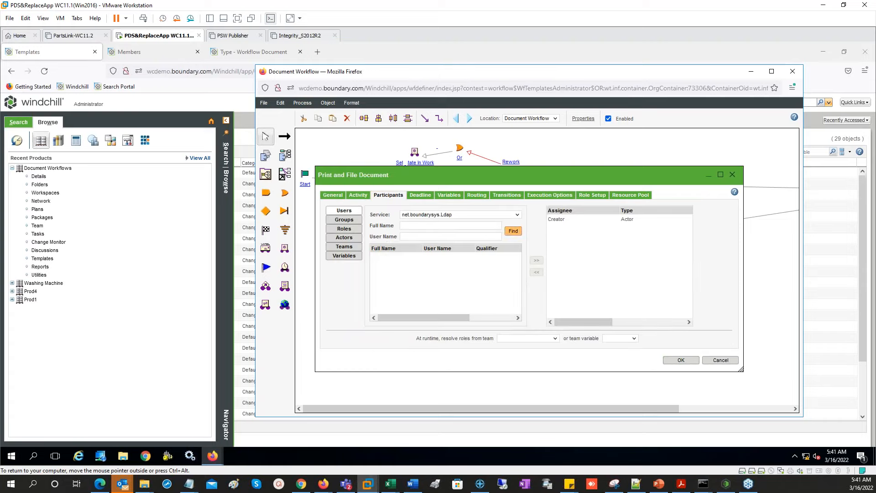
pyautogui.click(353, 232)
pyautogui.moveTo(524, 223); pyautogui.dragTo(522, 258)
pyautogui.click(397, 264)
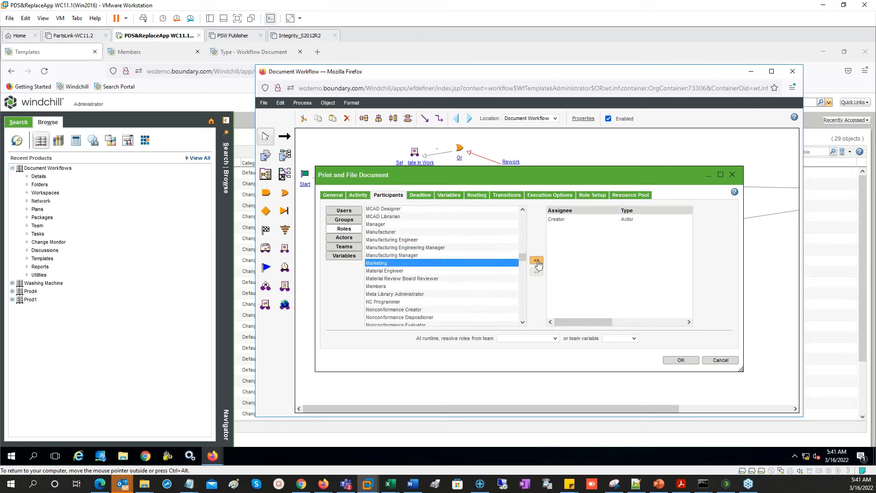
pyautogui.click(537, 260)
pyautogui.click(537, 273)
# - Add the Context Team resource pool for the Product Manager role
pyautogui.click(598, 196)
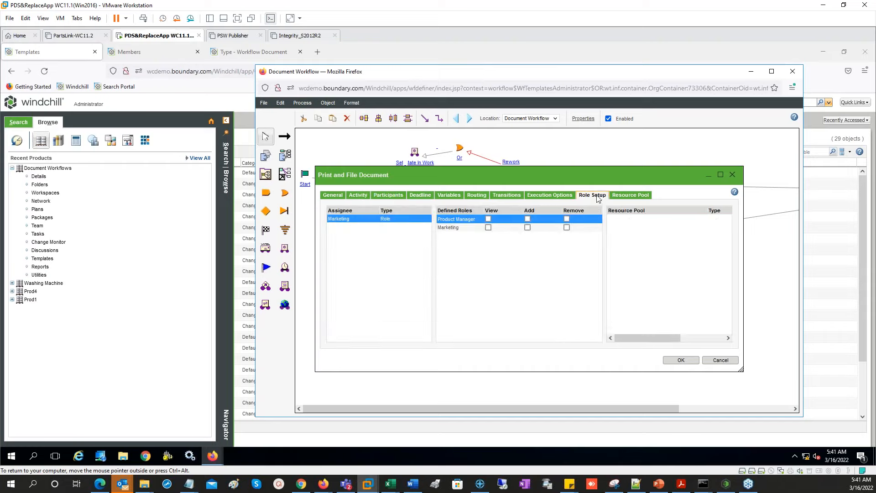
pyautogui.click(619, 196)
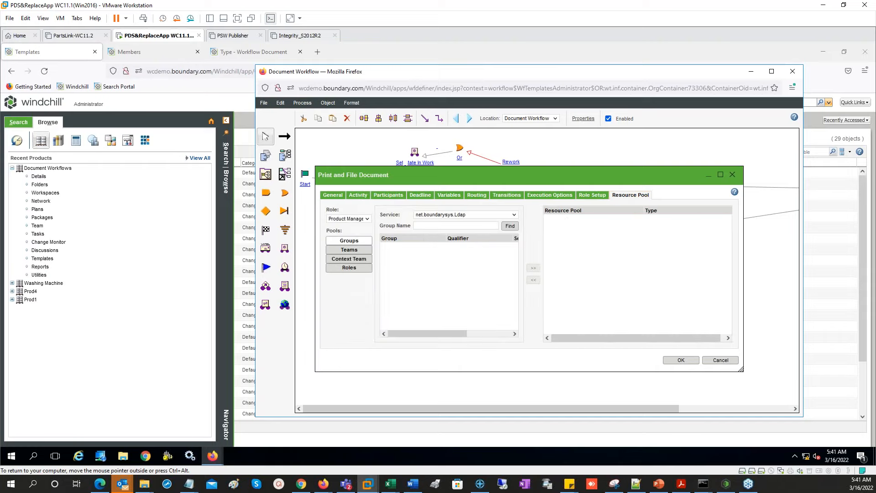
pyautogui.click(350, 219)
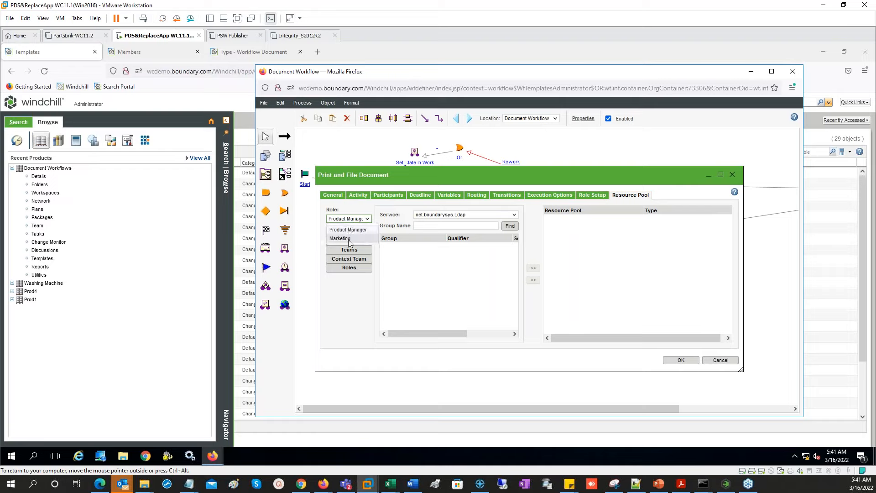
pyautogui.click(350, 238)
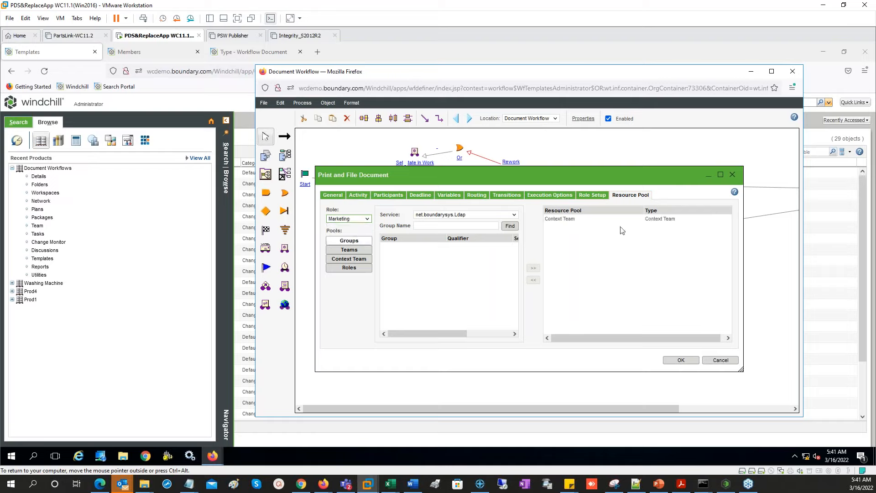
pyautogui.click(350, 219)
pyautogui.click(347, 228)
pyautogui.click(353, 259)
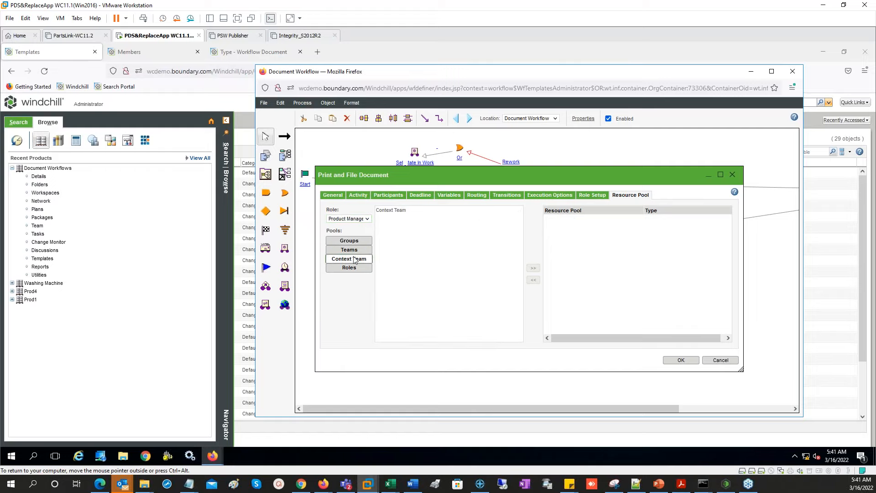
pyautogui.click(391, 211)
pyautogui.click(533, 268)
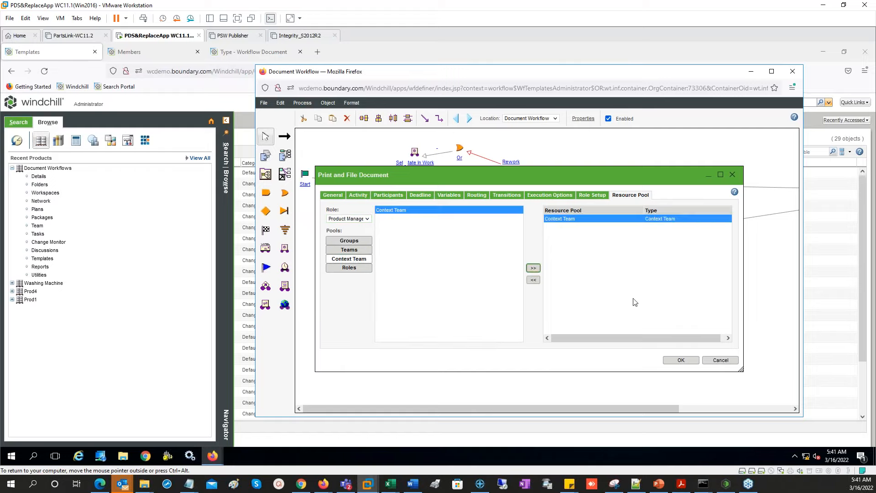
# - Grant Product Manager and Marketing view, add and remove rights, then save the task
pyautogui.click(592, 195)
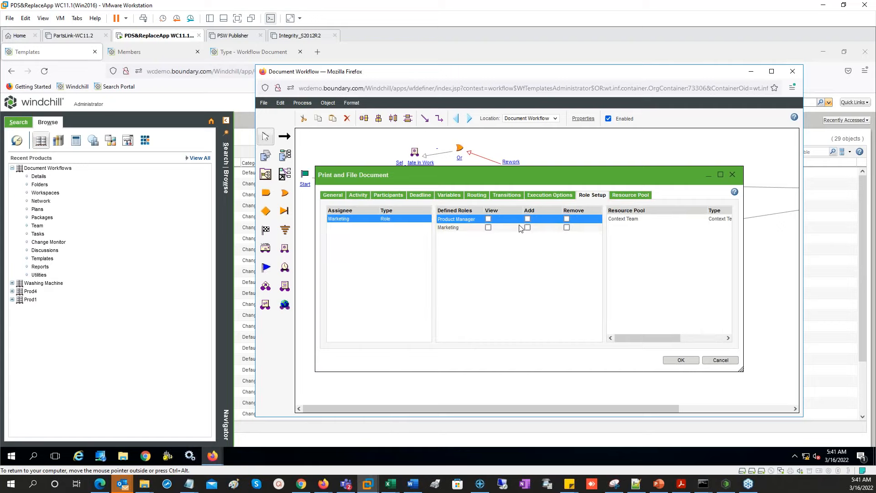
pyautogui.click(489, 219)
pyautogui.click(488, 227)
pyautogui.click(528, 219)
pyautogui.click(528, 227)
pyautogui.click(567, 219)
pyautogui.click(567, 227)
pyautogui.click(681, 360)
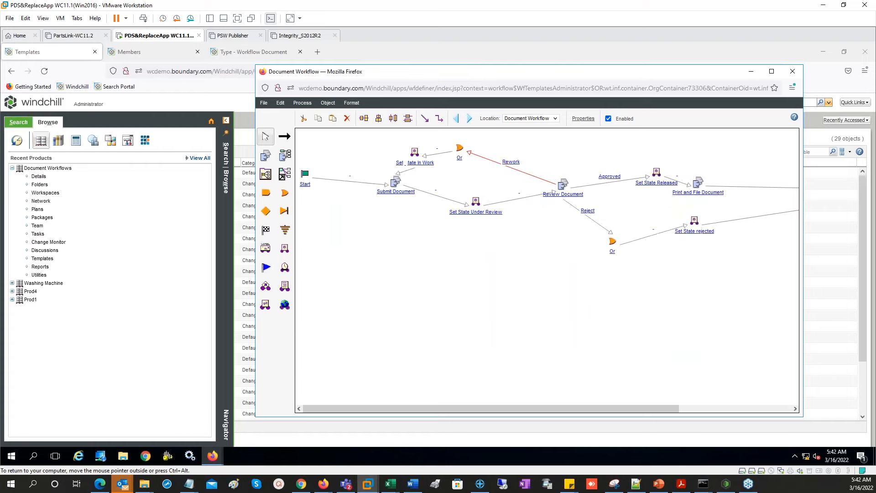
# - Give Submit Document's Product Manager and Marketing roles view, add and remove rights
pyautogui.doubleClick(396, 181)
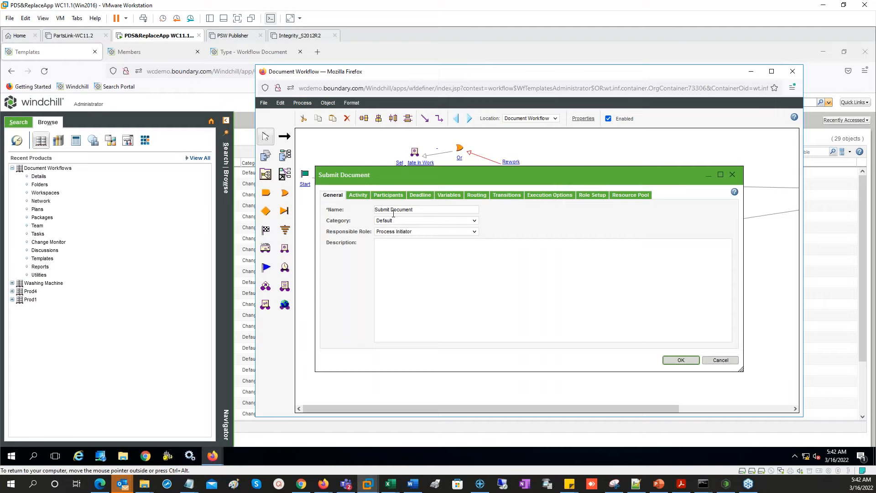
pyautogui.click(593, 196)
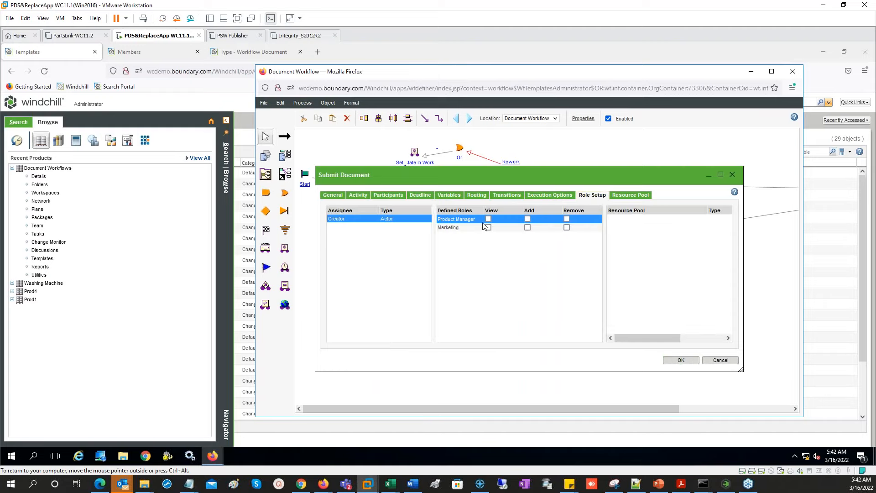
pyautogui.click(488, 227)
pyautogui.click(527, 219)
pyautogui.click(528, 227)
pyautogui.click(567, 220)
pyautogui.click(567, 228)
# - Add the Context Team resource pool for both Product Manager and Marketing
pyautogui.click(631, 195)
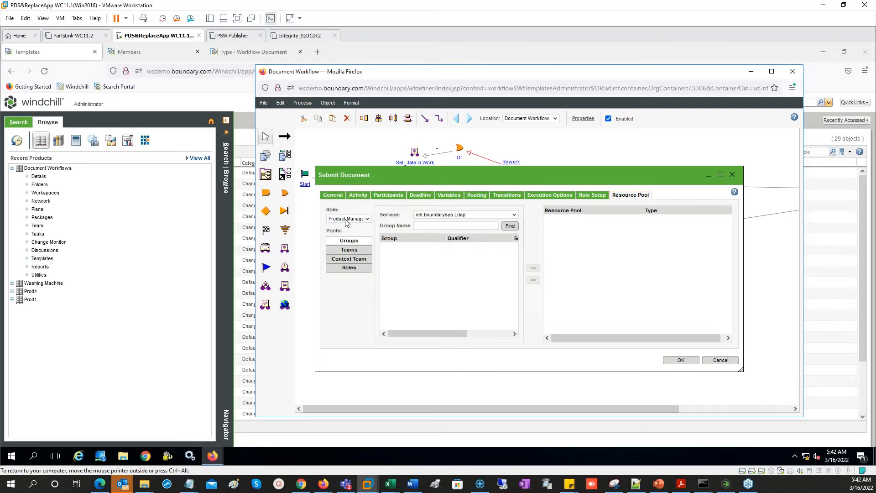
pyautogui.click(355, 259)
pyautogui.click(424, 211)
pyautogui.click(533, 268)
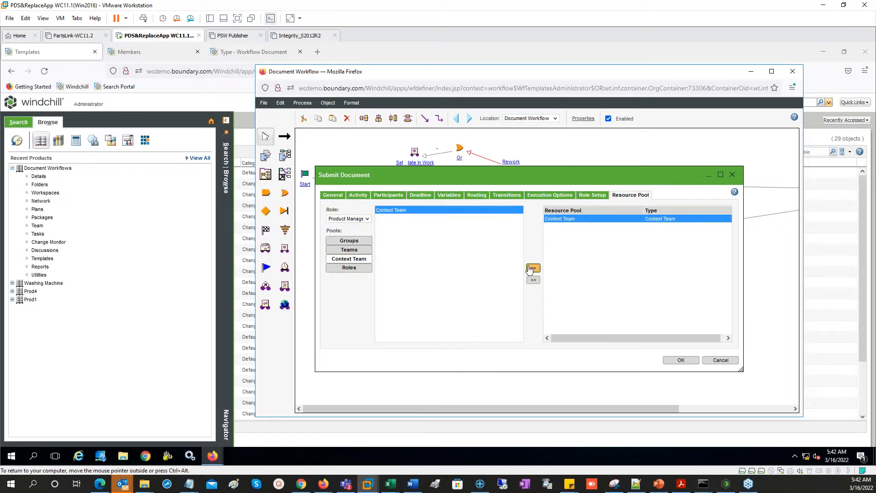
pyautogui.click(354, 220)
pyautogui.click(349, 239)
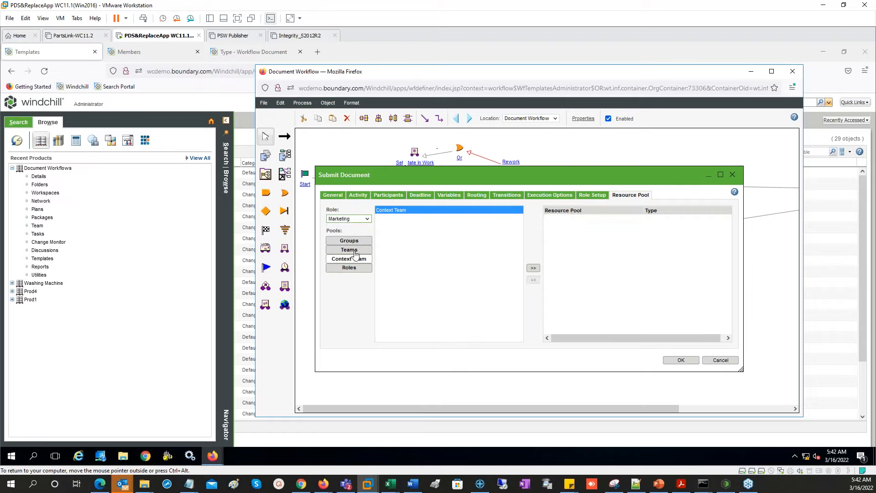
pyautogui.click(533, 268)
pyautogui.click(349, 220)
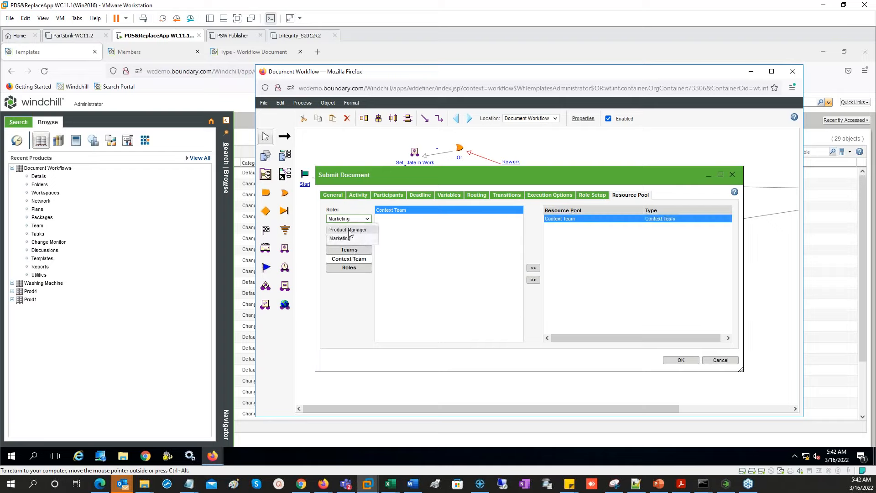
pyautogui.click(344, 220)
pyautogui.click(348, 239)
# - Save the Submit Document task settings and the Document Workflow template
pyautogui.click(681, 361)
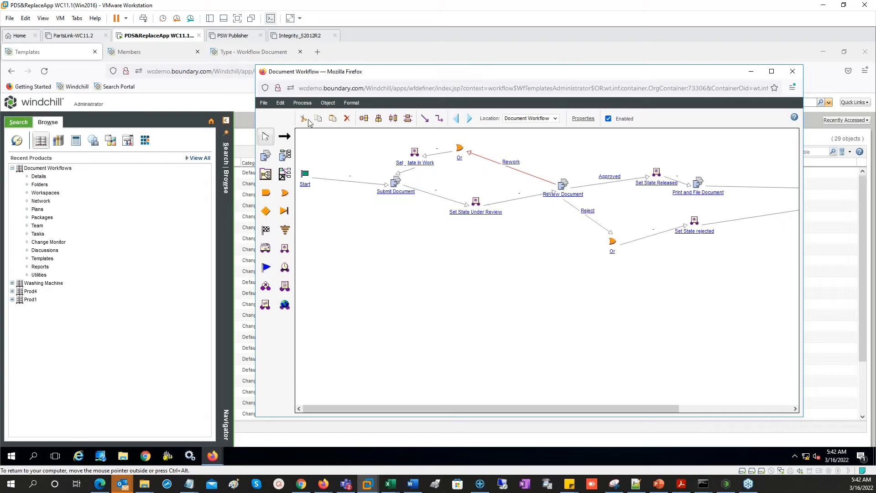
pyautogui.click(263, 102)
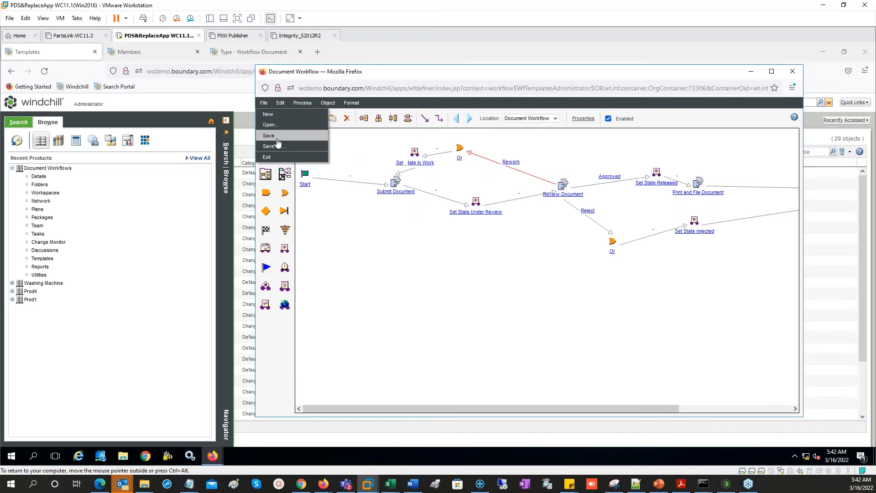
pyautogui.click(272, 136)
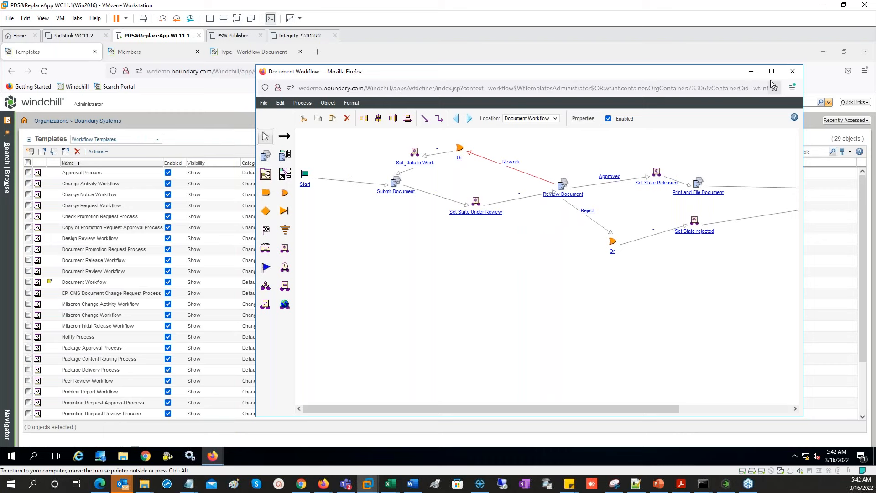
# - Close the workflow editor and check the Document Workflow template back in
pyautogui.click(793, 71)
pyautogui.rightClick(89, 282)
pyautogui.click(114, 361)
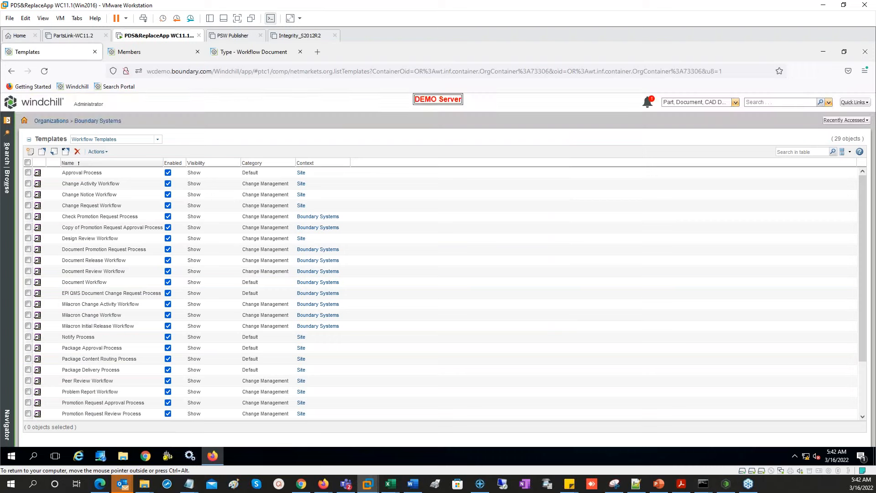
# - In the Documentation folder, start a new Workflow Document with no primary content
pyautogui.click(845, 120)
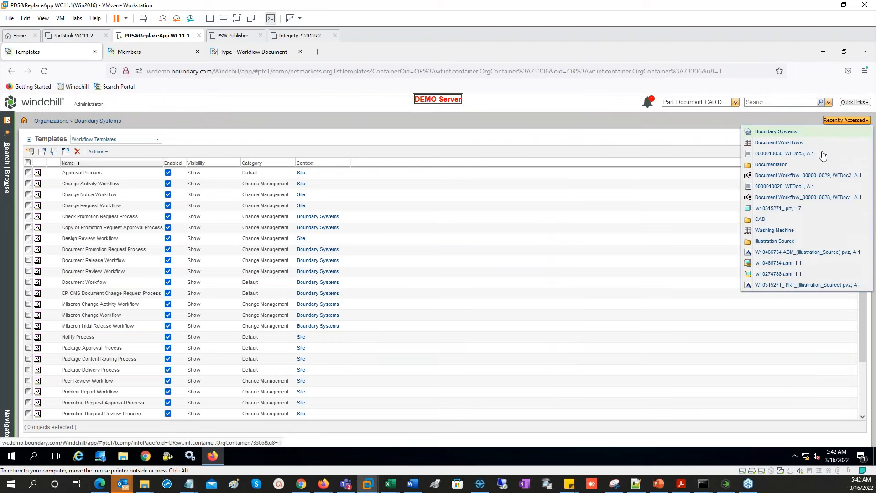
pyautogui.click(772, 164)
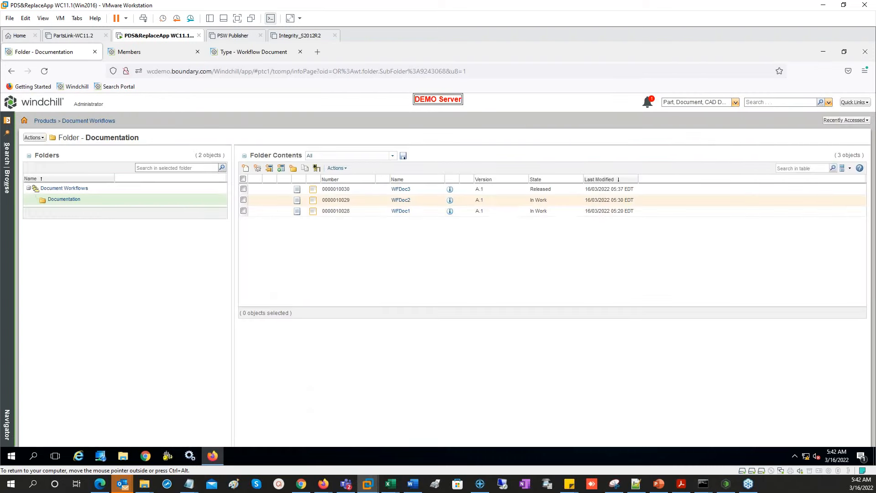
pyautogui.click(245, 169)
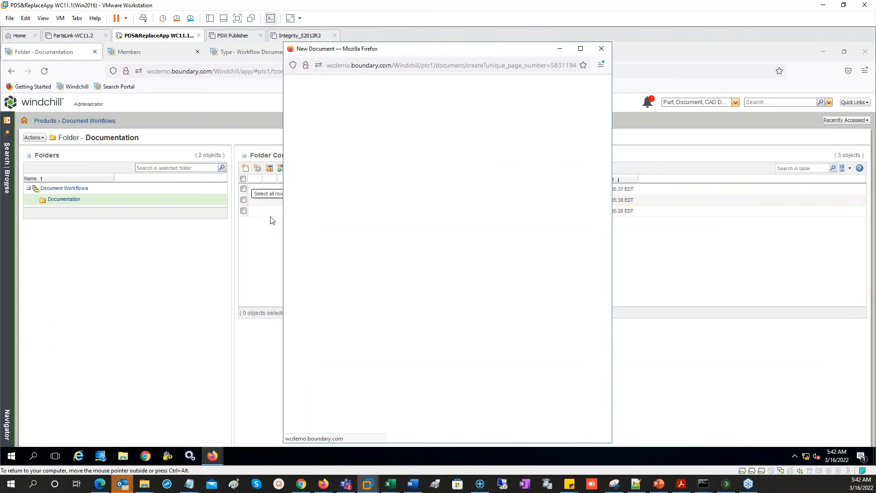
pyautogui.click(351, 125)
pyautogui.click(349, 218)
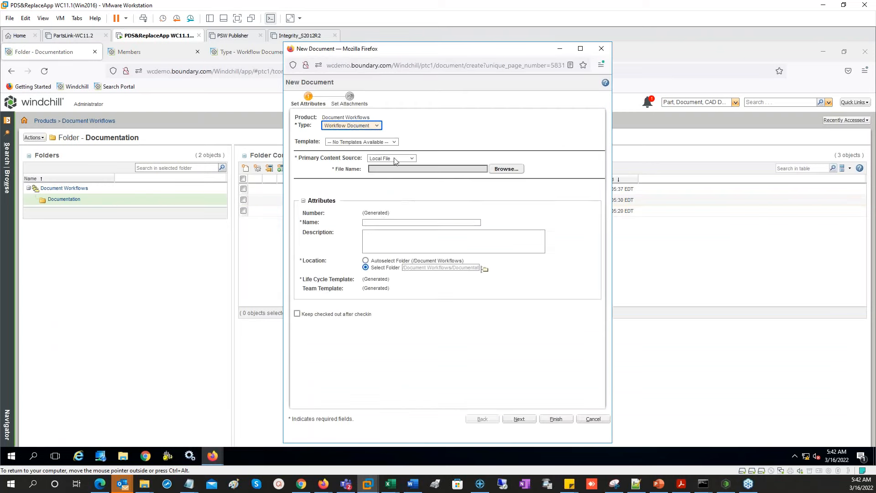
pyautogui.click(392, 158)
pyautogui.click(396, 186)
# - Name the document WFDoc4, finish creating it, and return to the home page
pyautogui.doubleClick(383, 209)
pyautogui.click(384, 236)
pyautogui.press('BackSpace')
pyautogui.write('4')
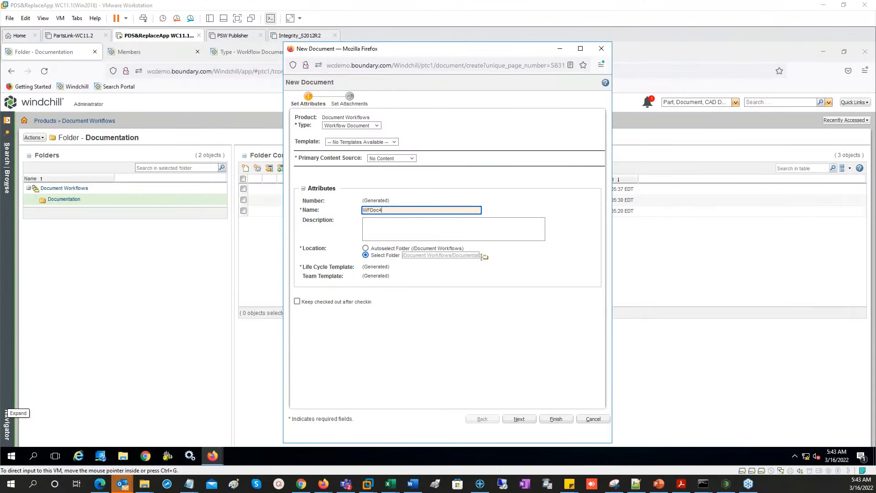
pyautogui.click(557, 418)
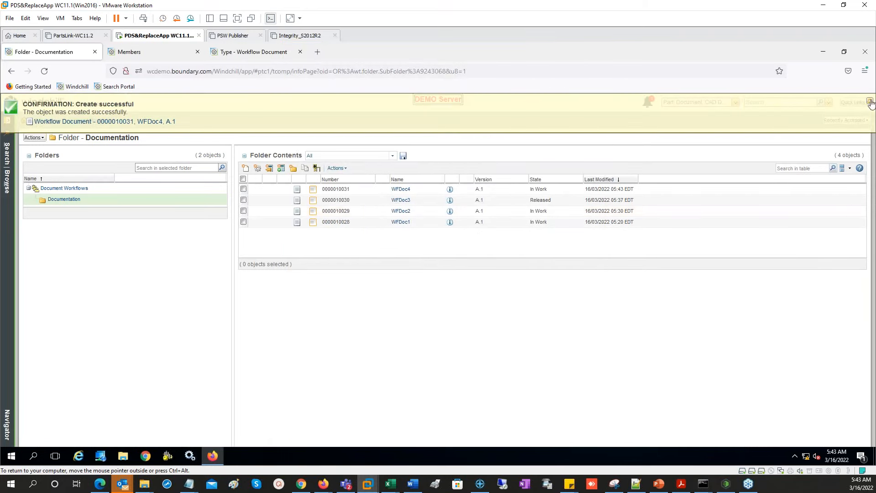
pyautogui.click(24, 121)
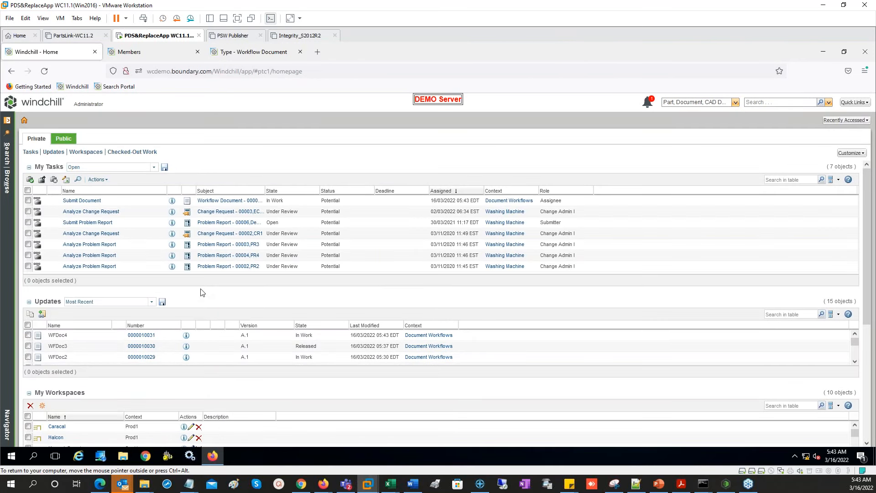
# - Compare WFDoc4's Submit Document participant roles with the team members, then open its workflow process
pyautogui.click(80, 201)
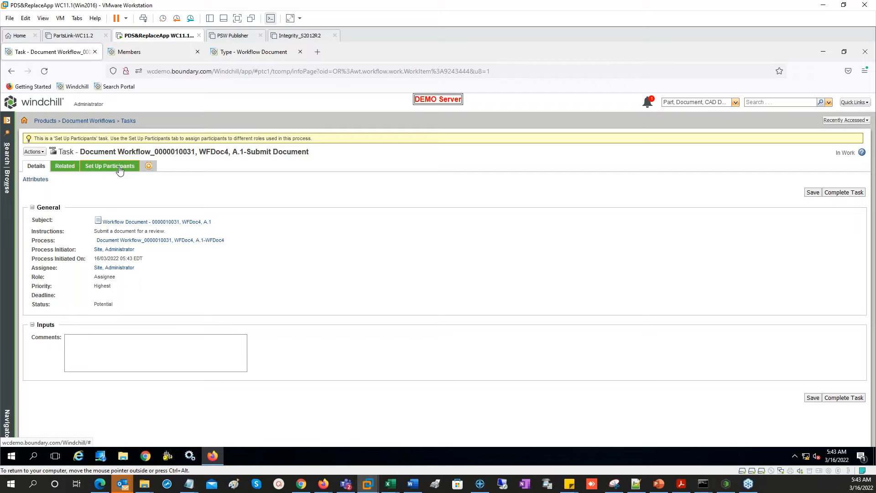
pyautogui.click(120, 169)
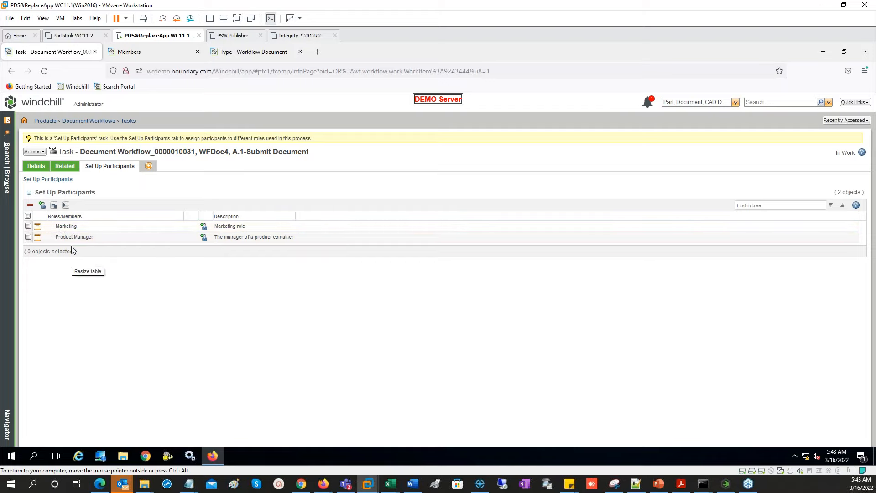
pyautogui.click(153, 51)
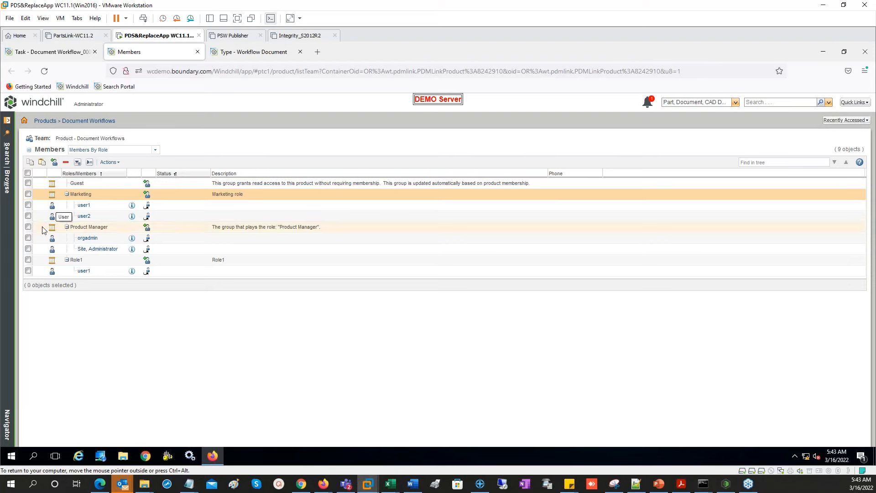
pyautogui.click(59, 55)
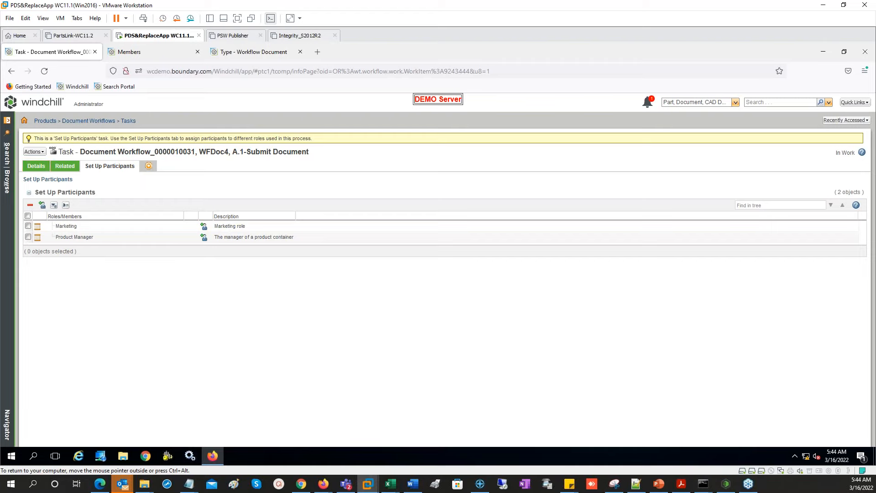
pyautogui.click(36, 166)
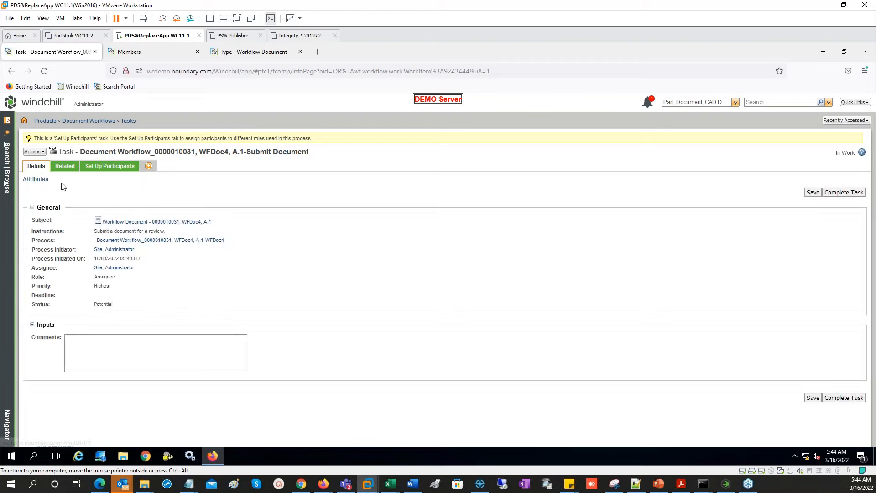
pyautogui.click(138, 246)
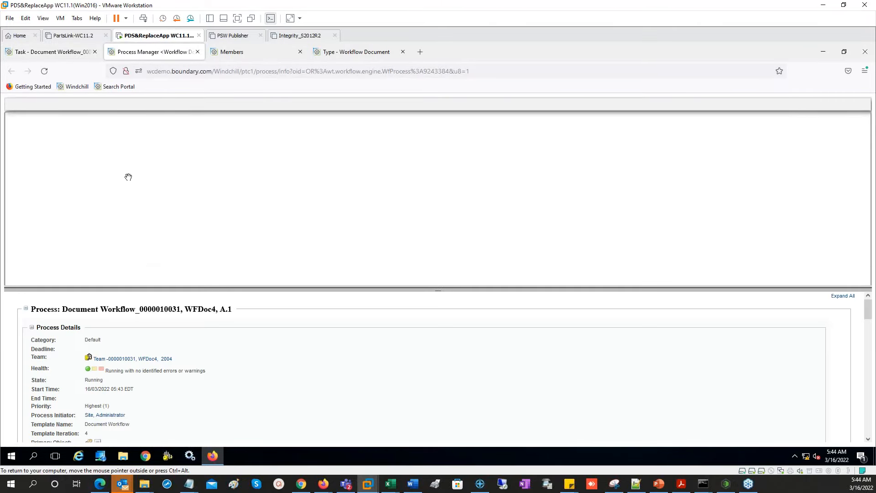
# - Terminate WFDoc4's Submit Document activity and close the process view
pyautogui.click(132, 104)
pyautogui.click(475, 172)
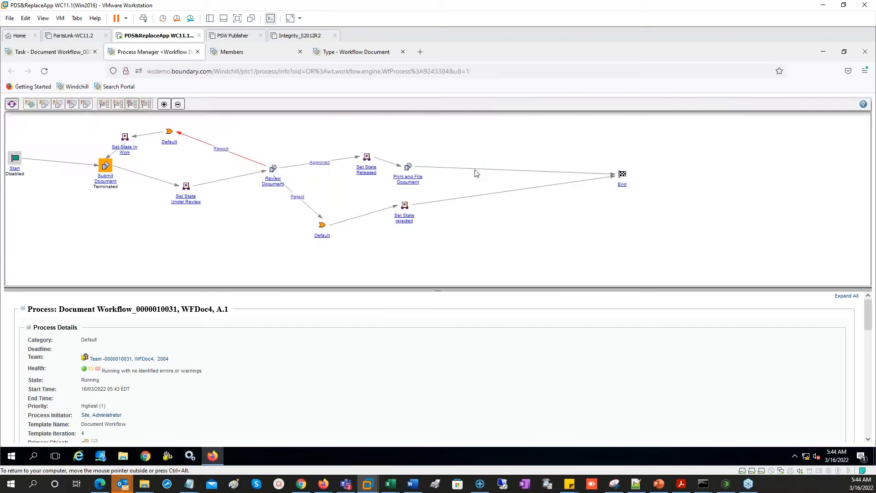
pyautogui.click(99, 52)
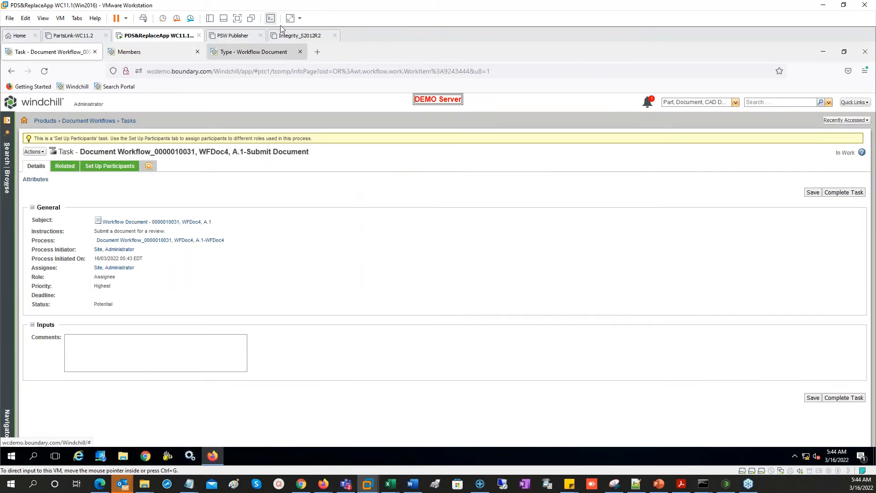
# - Browse to the organization's workflow templates
pyautogui.click(132, 51)
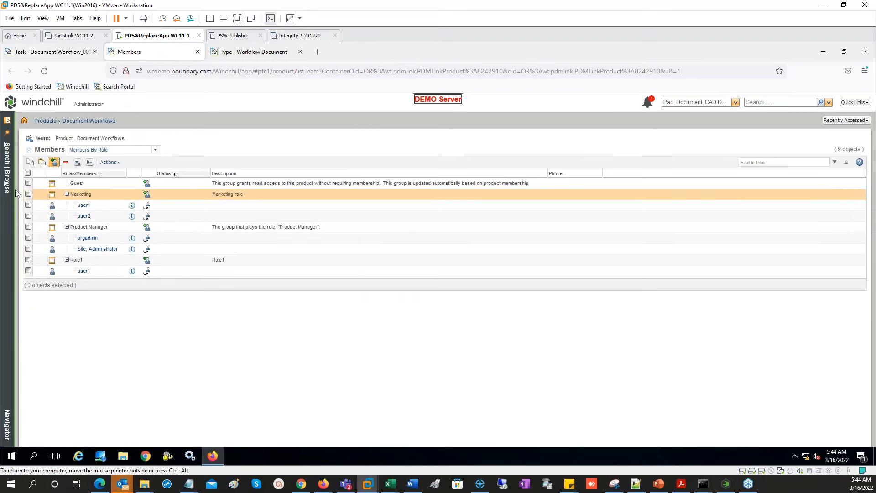
pyautogui.click(53, 52)
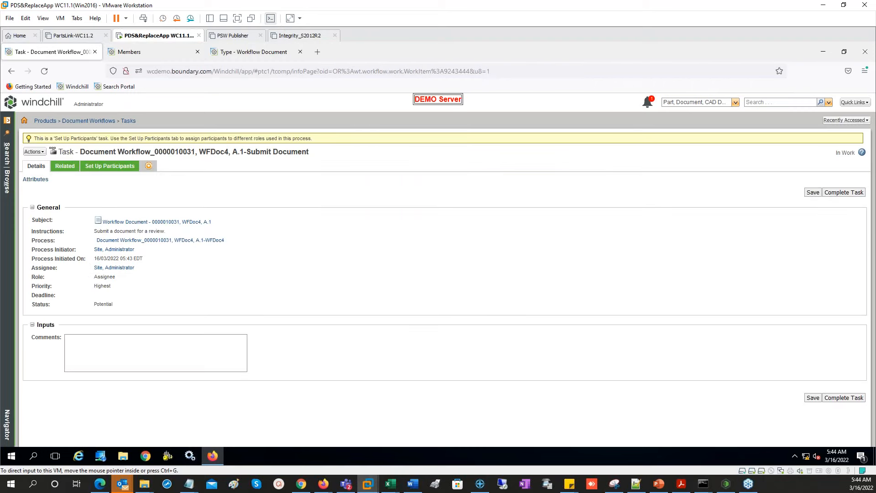
pyautogui.click(6, 192)
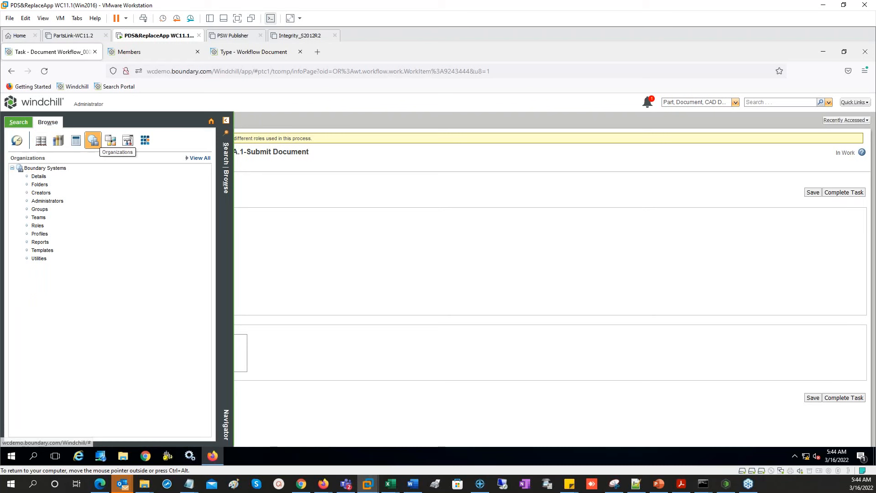
pyautogui.click(43, 250)
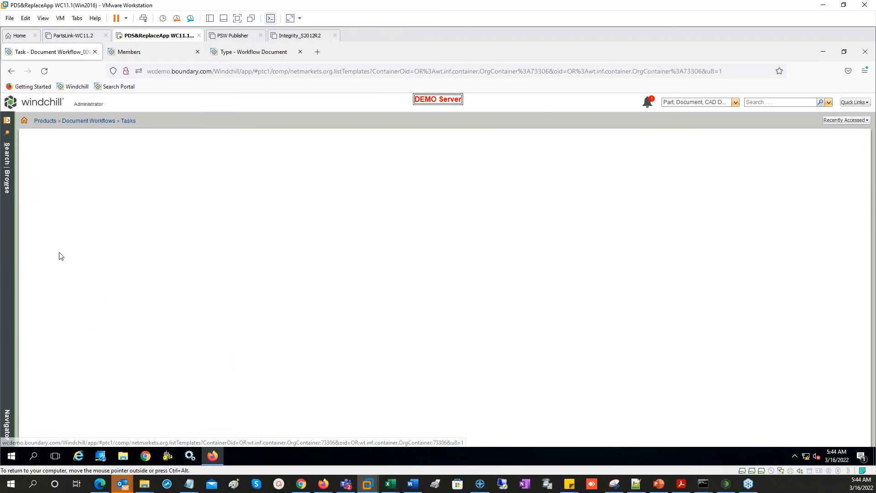
# - Open Submit Document in the workflow definer and add the Context Team pool for Product Manager
pyautogui.rightClick(94, 282)
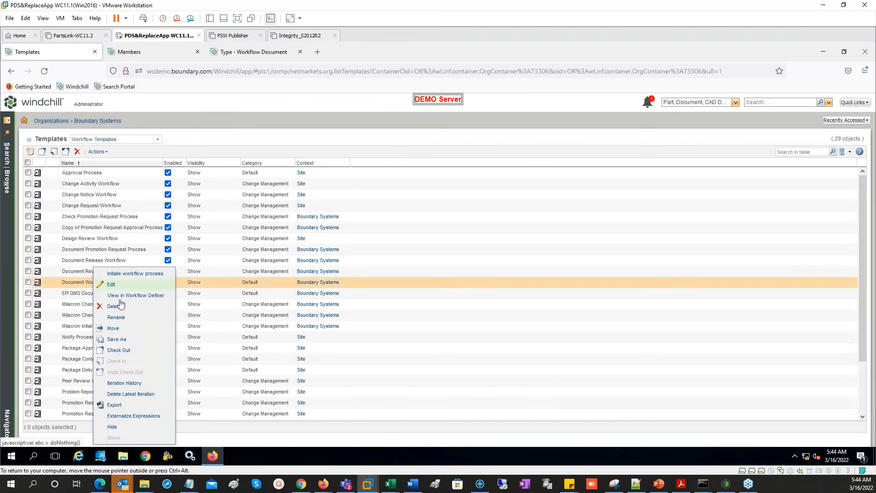
pyautogui.click(133, 296)
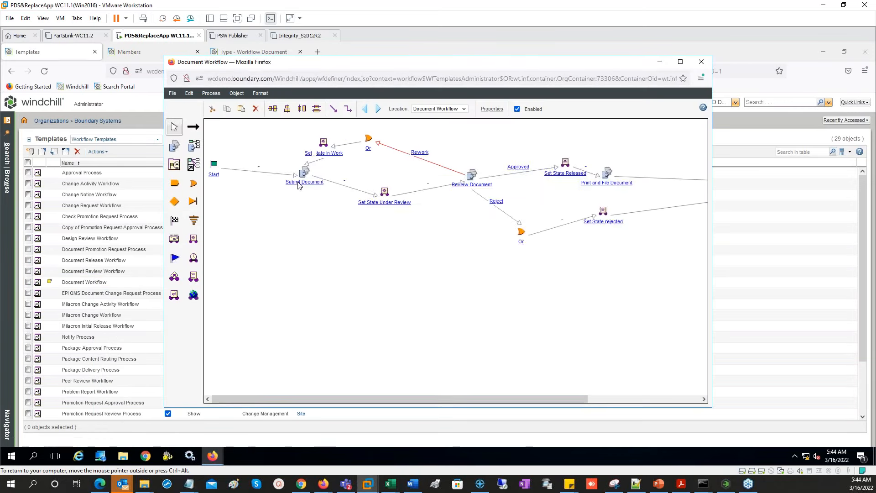
pyautogui.click(299, 183)
pyautogui.click(507, 186)
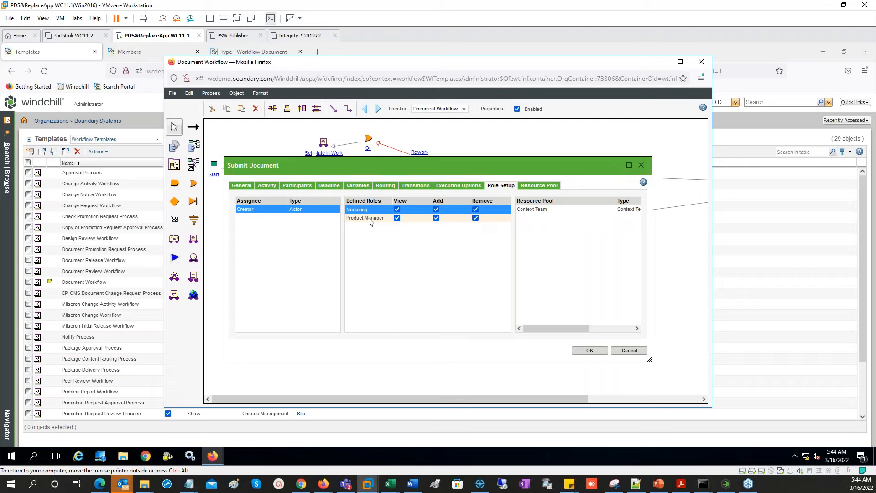
pyautogui.click(541, 187)
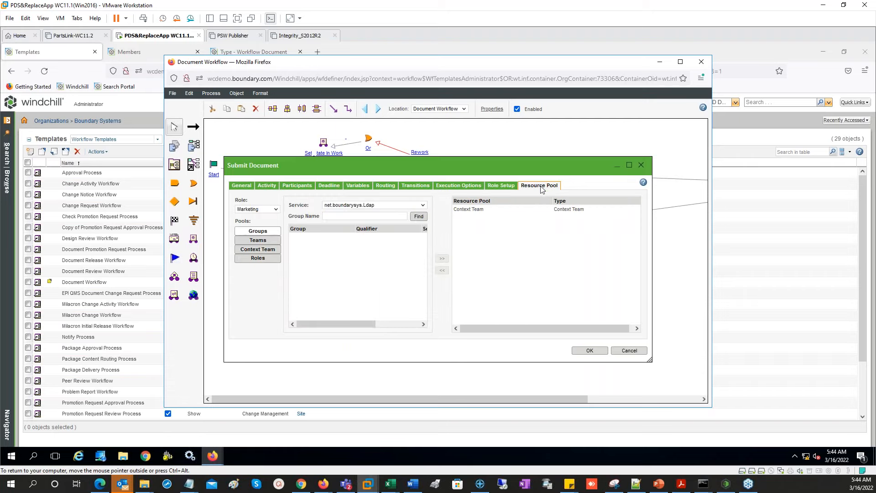
pyautogui.click(253, 211)
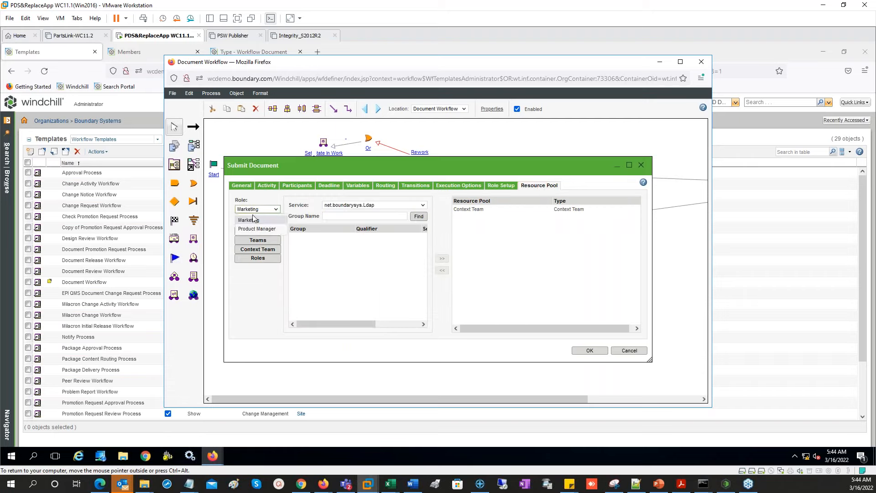
pyautogui.click(259, 230)
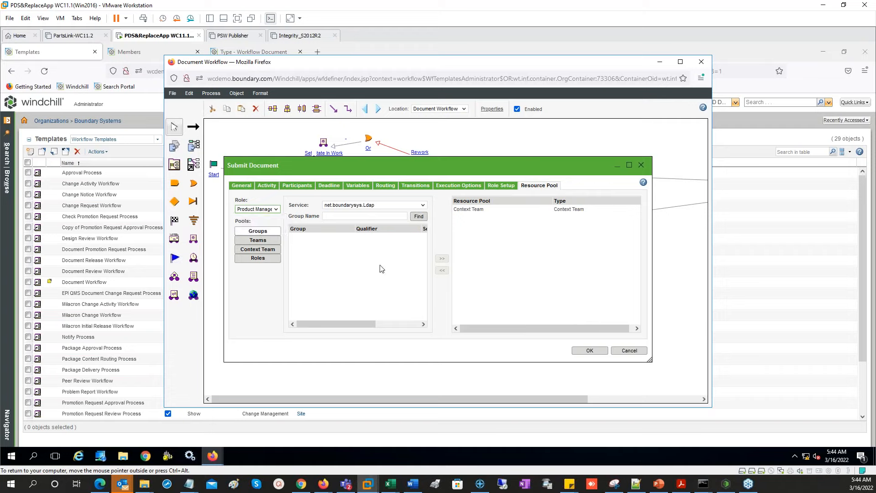
pyautogui.click(560, 210)
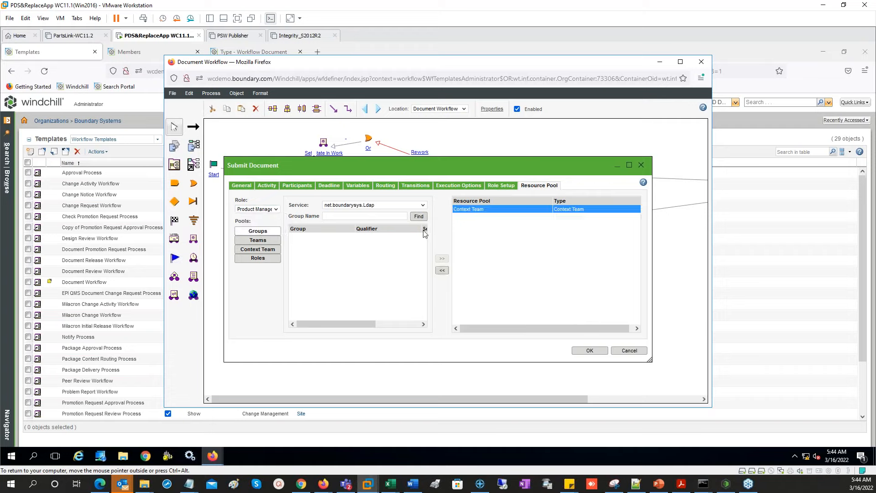
pyautogui.click(264, 210)
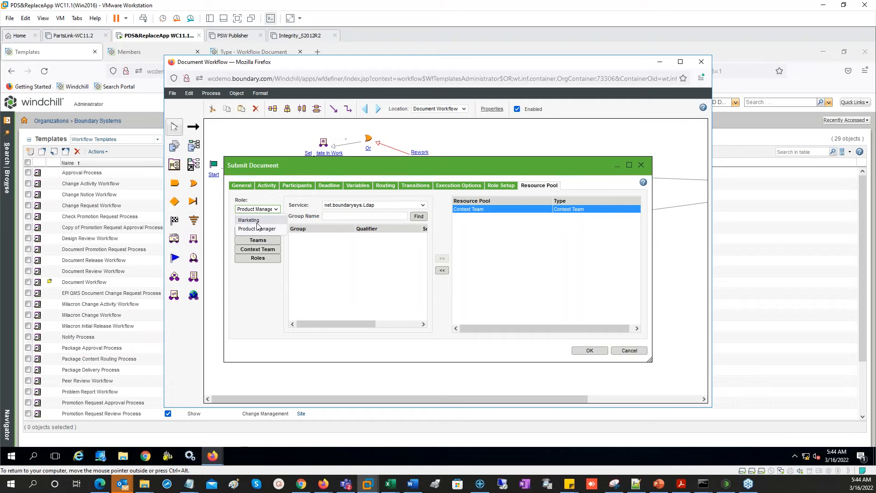
pyautogui.click(257, 220)
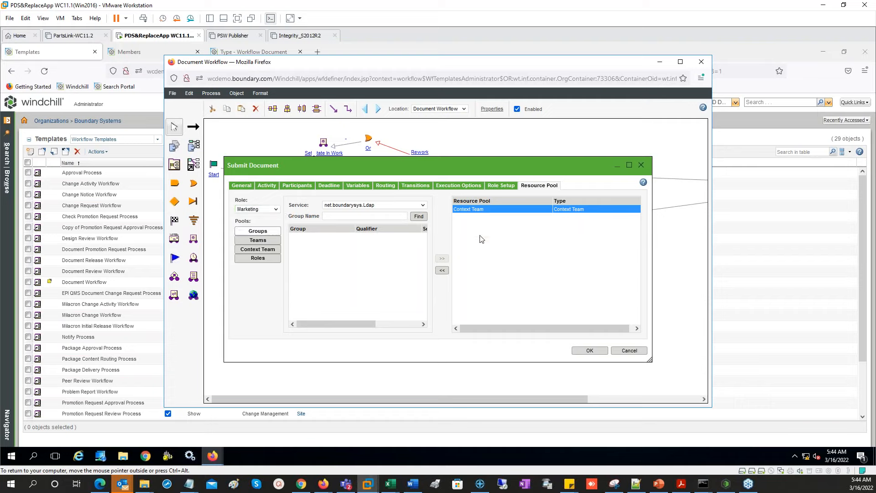
# - Add the Context Team resource pool to the Product Manager role as well
pyautogui.click(301, 185)
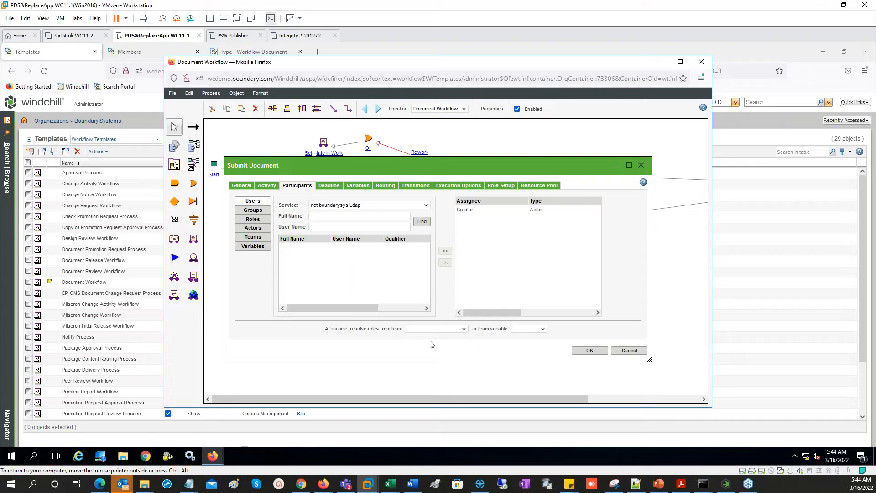
pyautogui.click(502, 188)
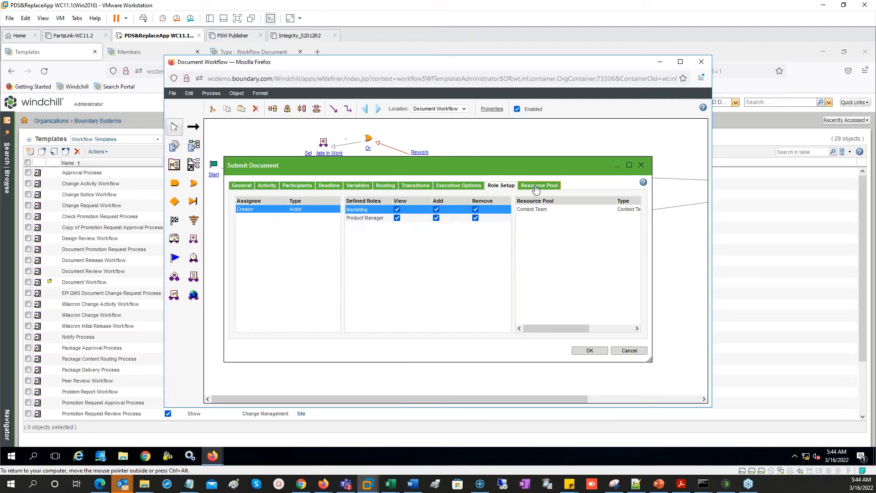
pyautogui.click(449, 218)
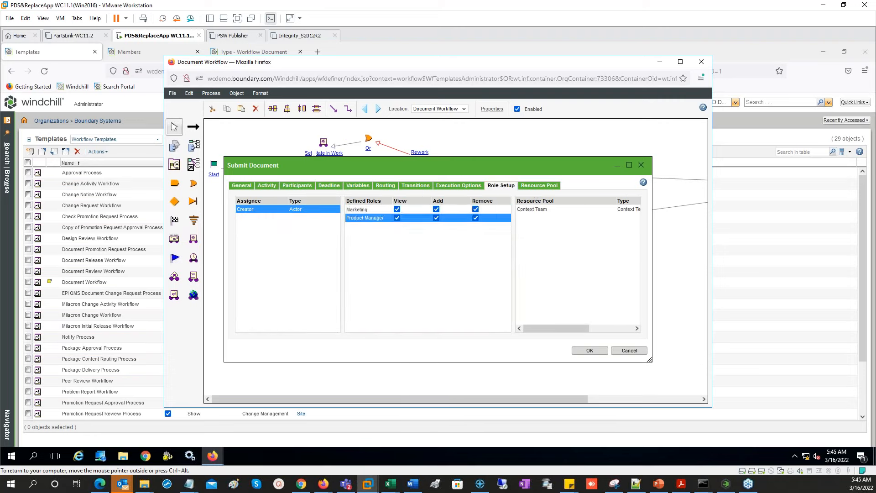
pyautogui.click(539, 187)
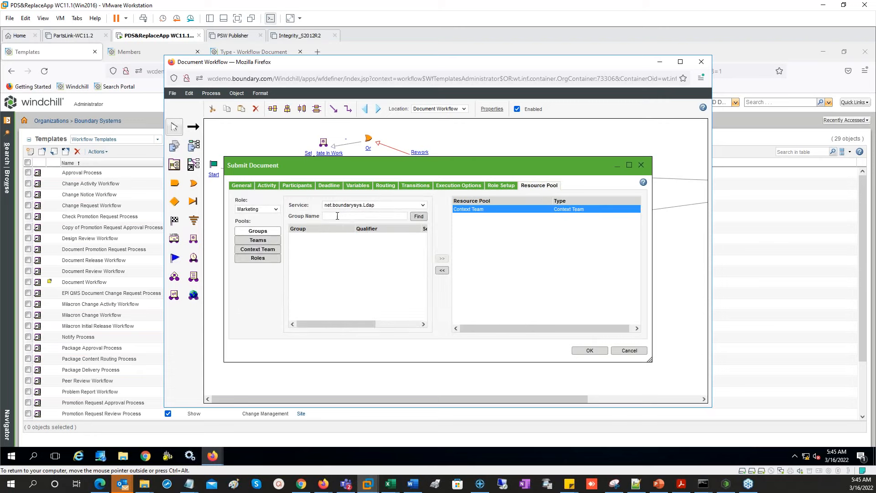
pyautogui.click(257, 250)
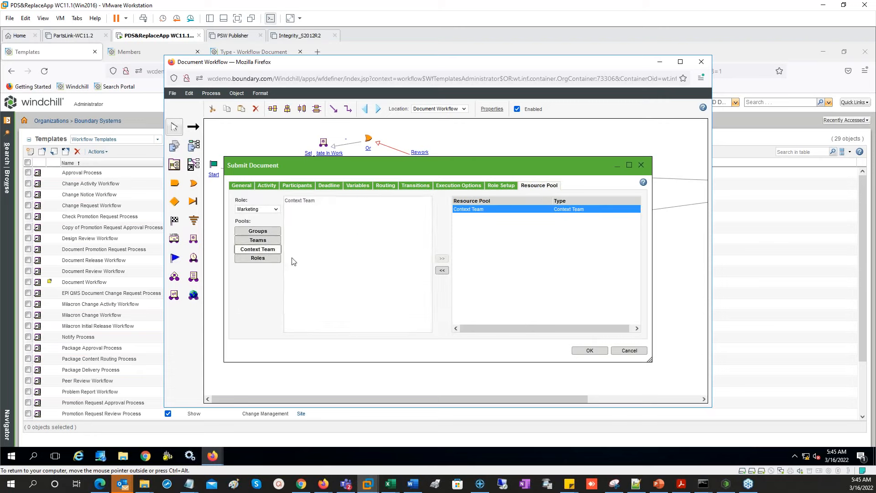
pyautogui.click(309, 202)
pyautogui.click(257, 209)
pyautogui.click(254, 228)
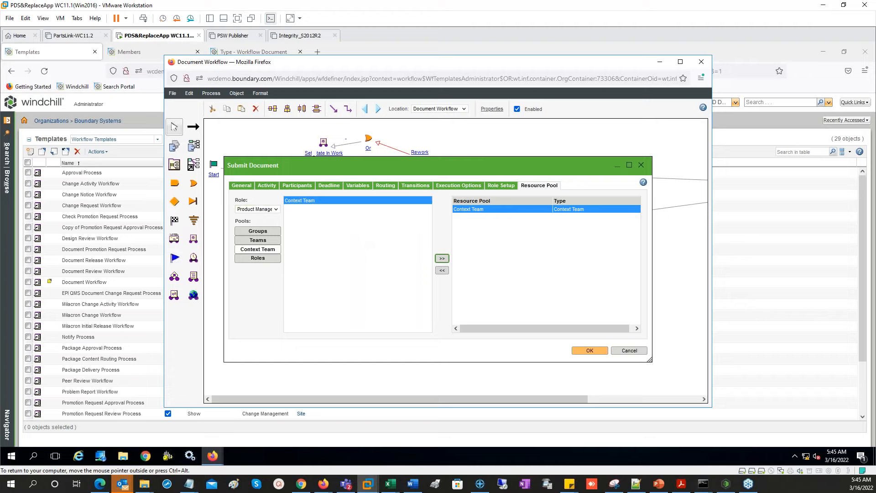
# - Resolve Submit Document's roles at runtime from the Default team and confirm
pyautogui.click(297, 186)
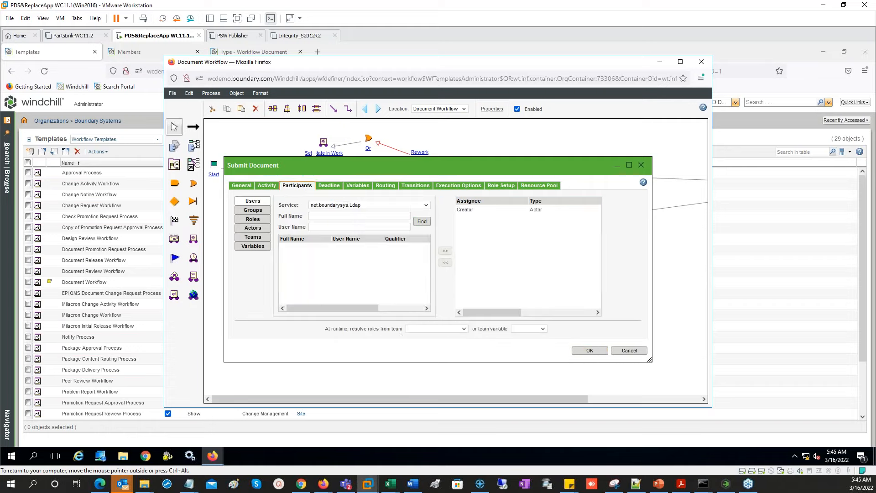
pyautogui.click(462, 330)
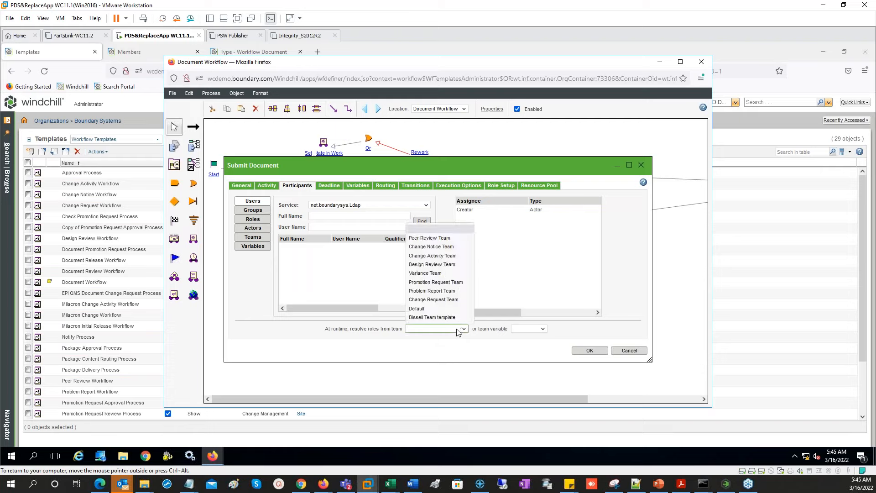
pyautogui.click(417, 308)
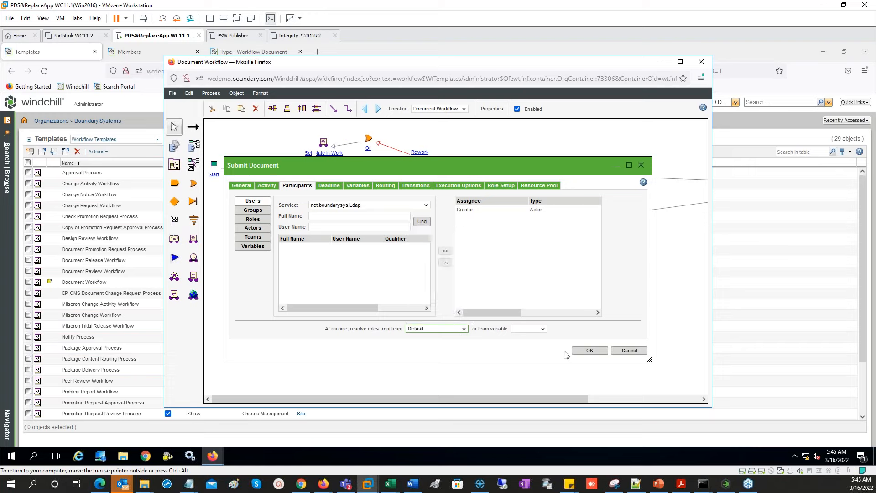
pyautogui.click(589, 352)
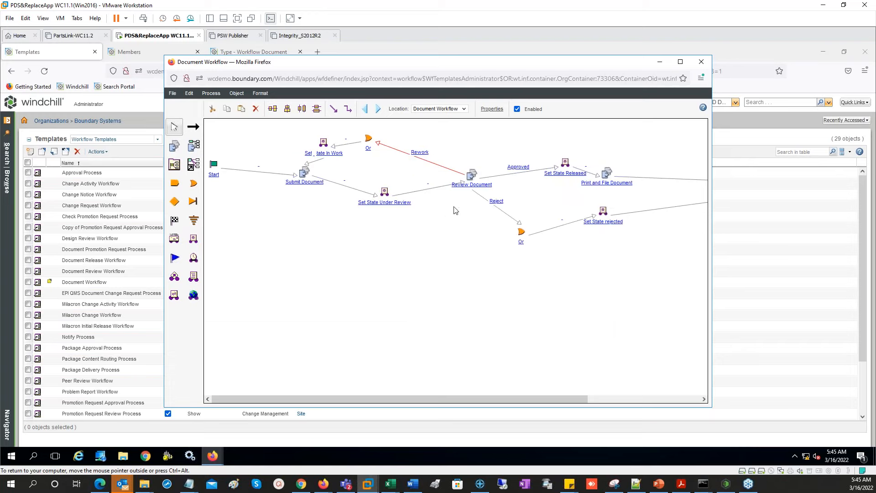
# - Add the Context Team resource pool to Review Document's Marketing role
pyautogui.doubleClick(477, 187)
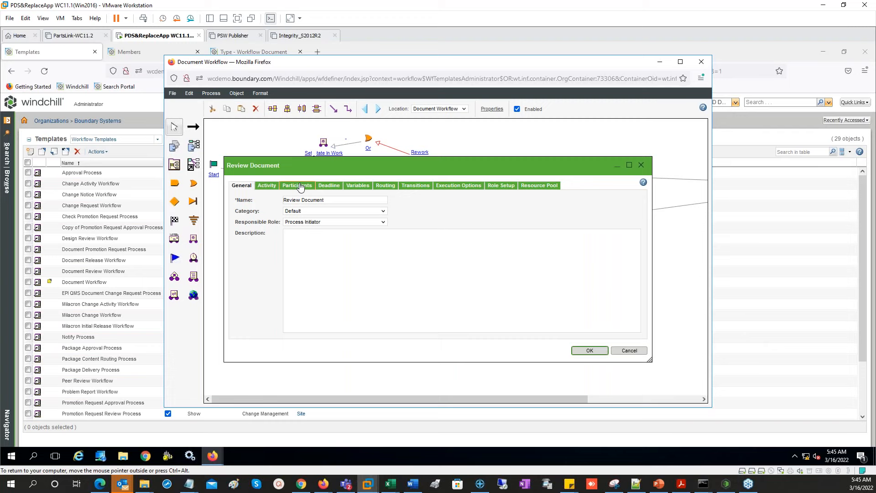
pyautogui.click(539, 185)
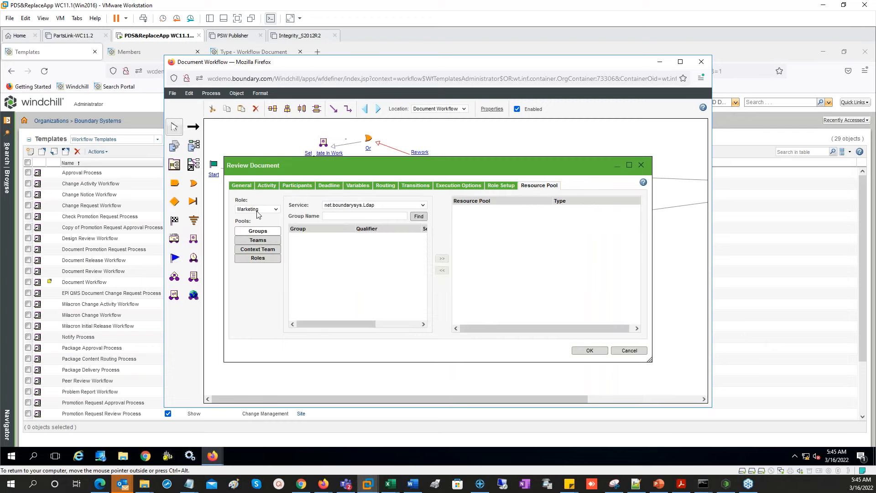
pyautogui.click(259, 210)
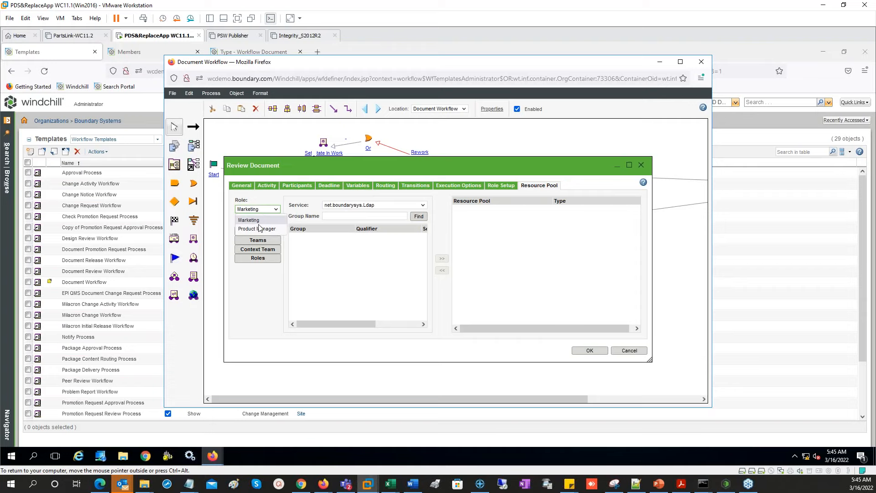
pyautogui.click(262, 221)
pyautogui.click(262, 251)
pyautogui.click(320, 201)
pyautogui.click(442, 258)
pyautogui.click(264, 212)
pyautogui.click(261, 229)
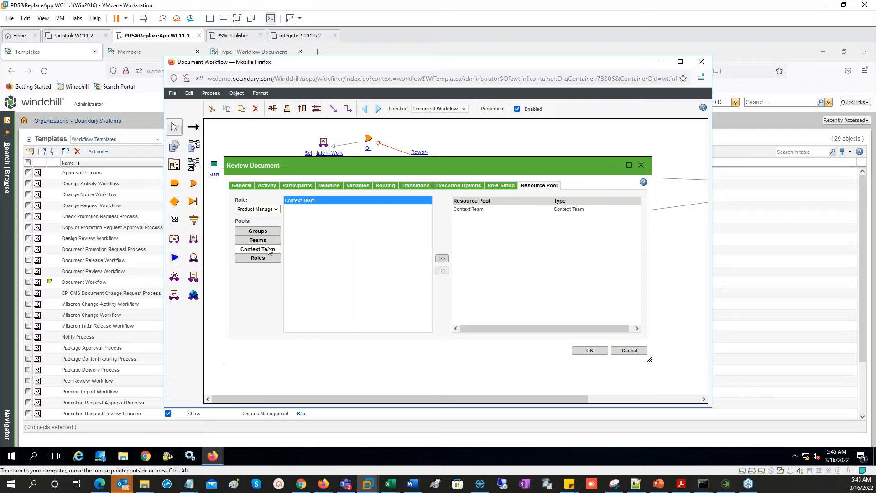
pyautogui.click(255, 209)
pyautogui.click(255, 221)
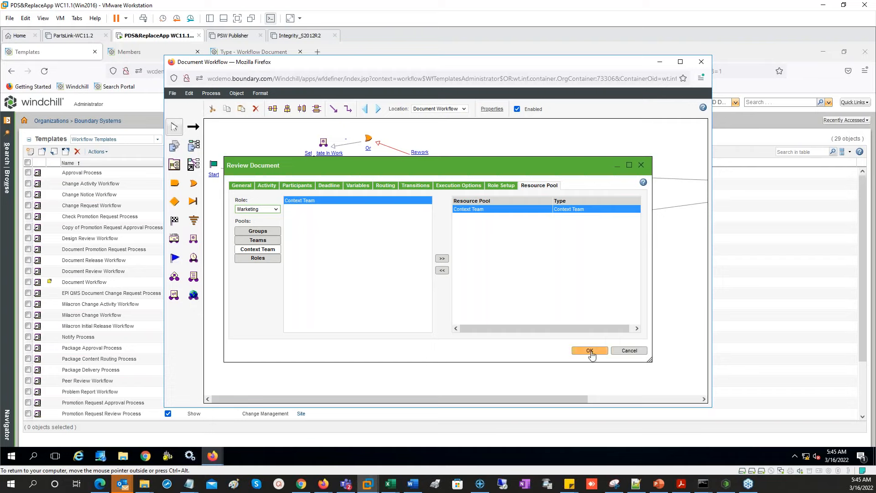
# - Allow Marketing to add and remove participants on Review Document, then confirm
pyautogui.click(500, 187)
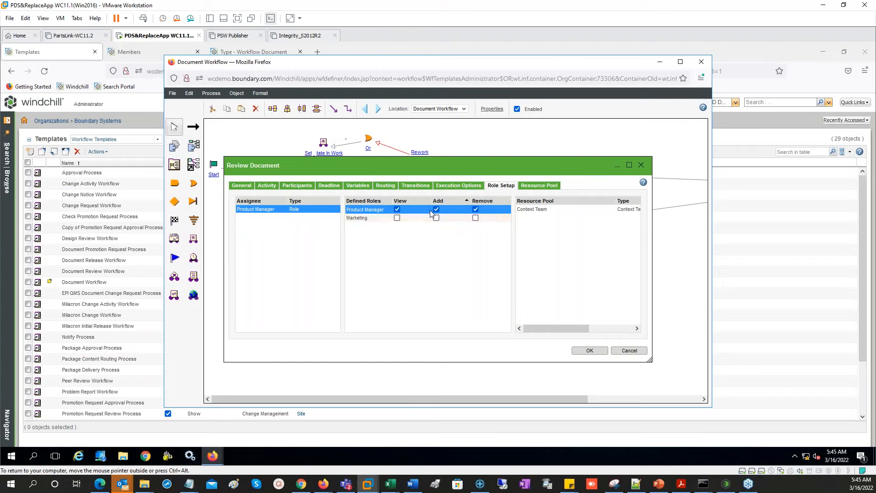
pyautogui.click(408, 219)
pyautogui.click(437, 218)
pyautogui.click(476, 218)
pyautogui.click(530, 187)
pyautogui.click(265, 209)
pyautogui.click(258, 230)
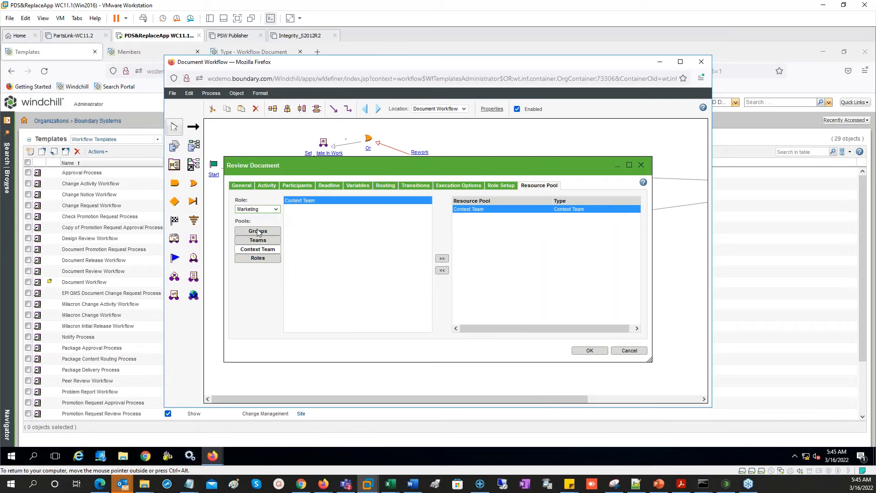
pyautogui.click(587, 349)
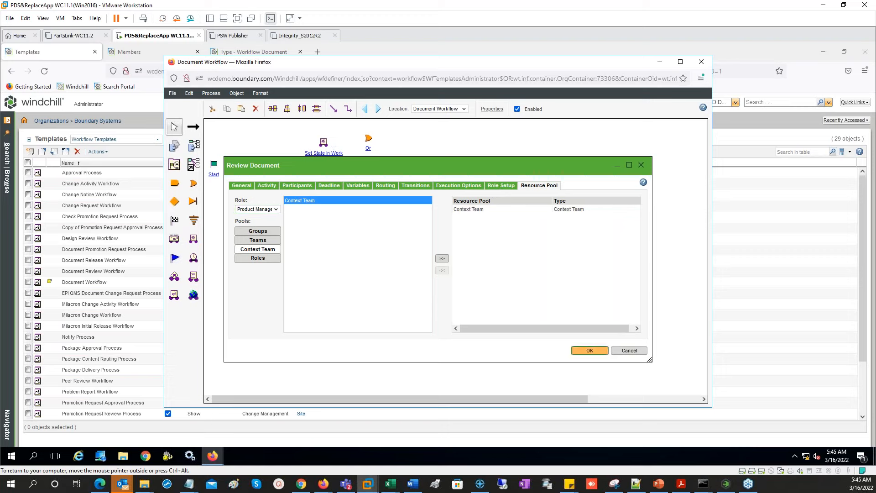
# - Check Print and File Document's role permissions and Product Manager resource pool, then confirm
pyautogui.doubleClick(604, 185)
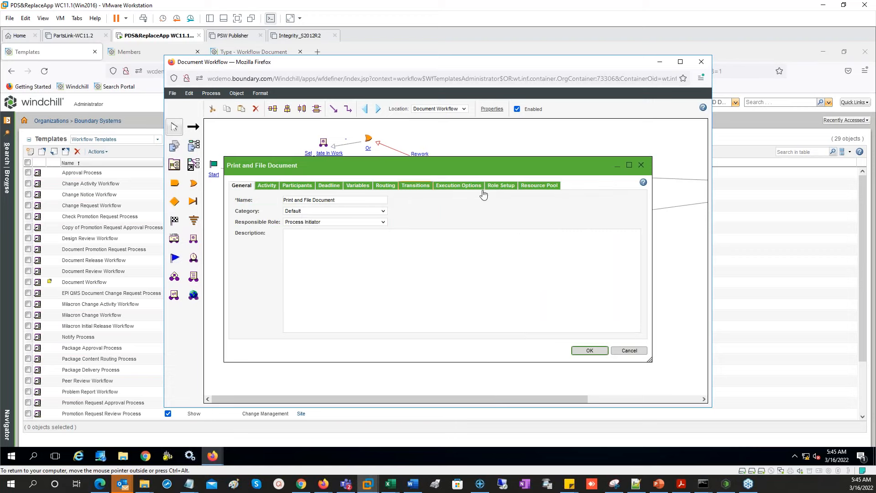
pyautogui.click(501, 185)
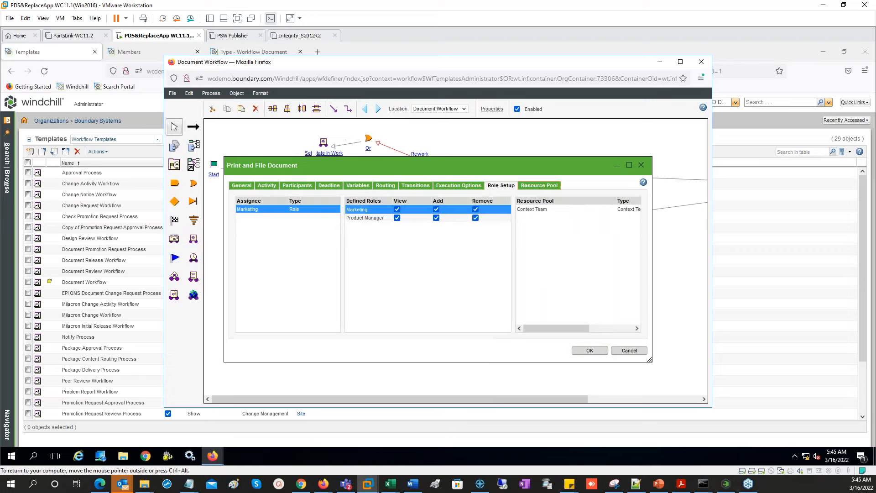
pyautogui.click(539, 186)
pyautogui.click(255, 209)
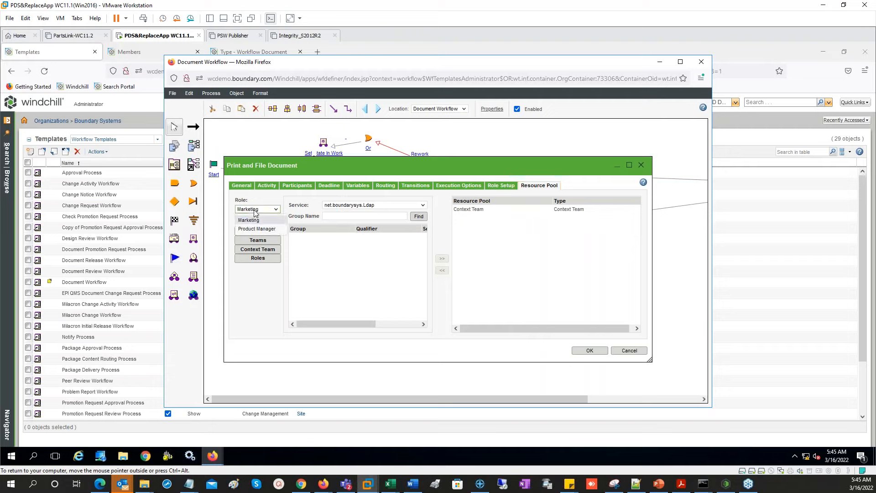
pyautogui.click(257, 229)
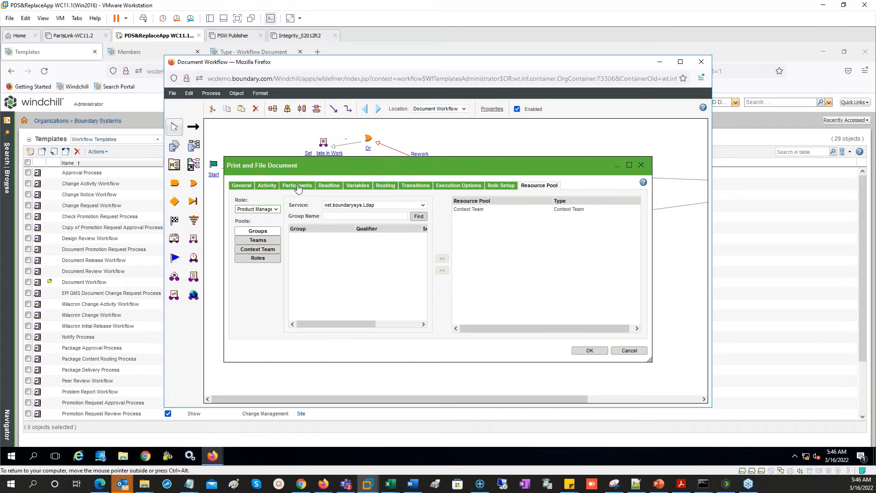
pyautogui.click(589, 352)
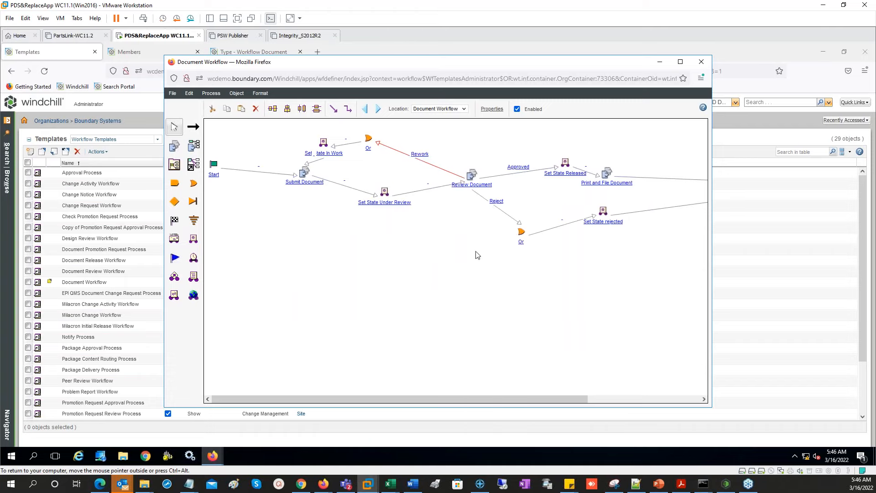
# - Save the Document Workflow template, close the editor, and check it in
pyautogui.click(173, 93)
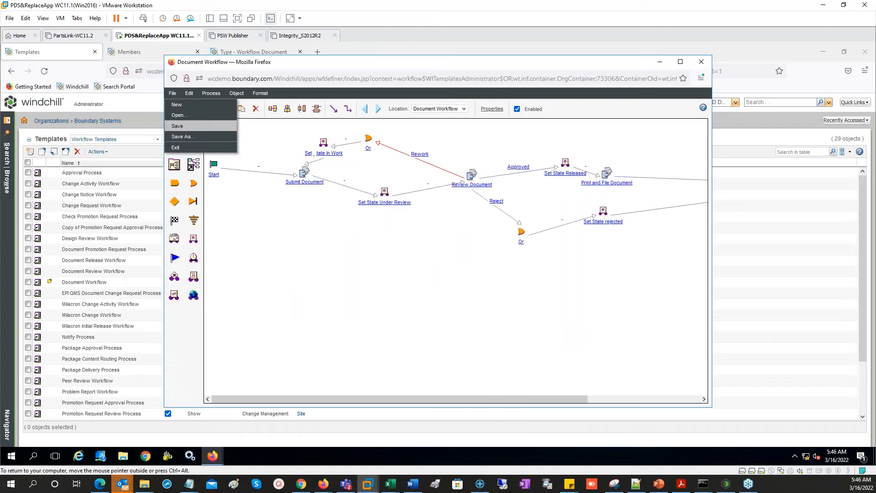
pyautogui.click(177, 126)
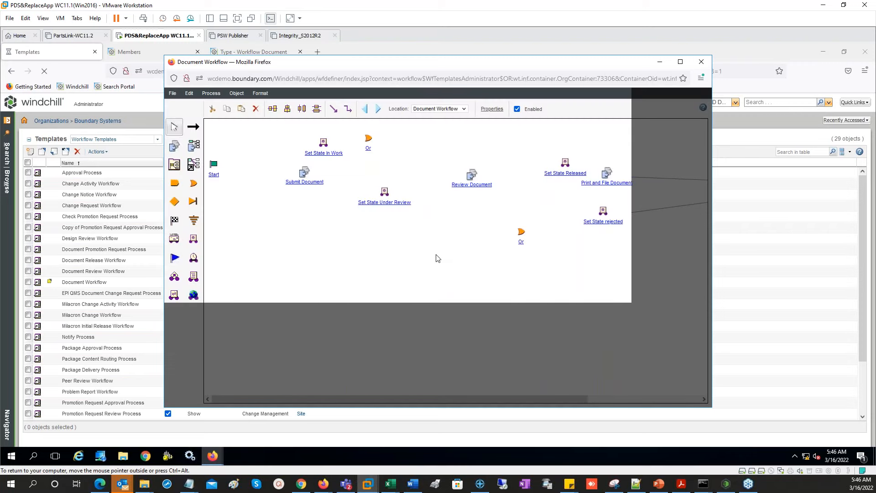
pyautogui.click(703, 63)
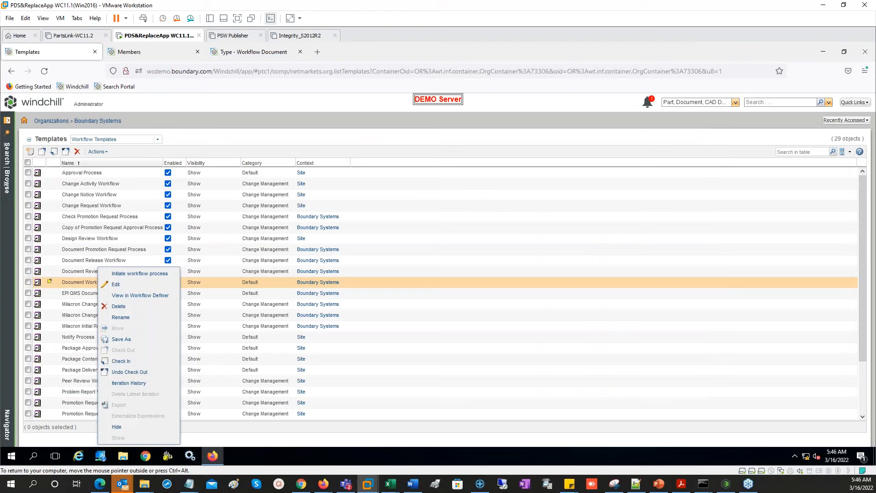
pyautogui.click(121, 361)
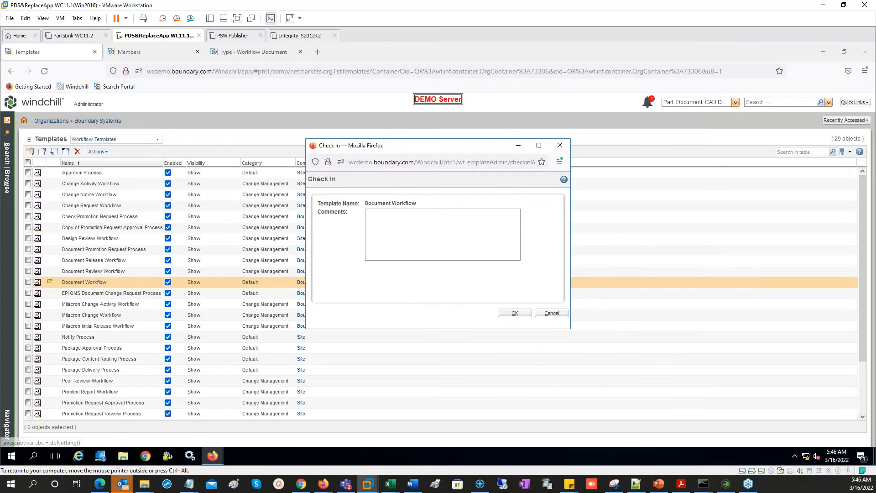
pyautogui.click(515, 313)
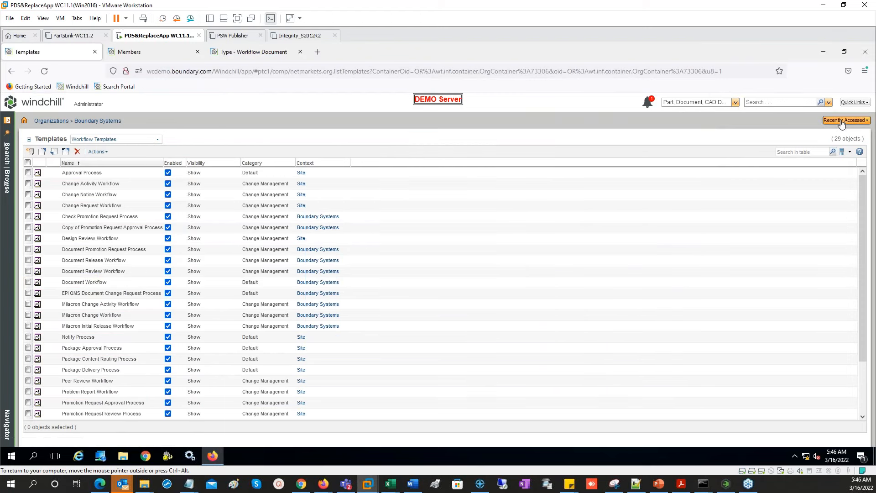
# - Reassign WFDoc4 to the latest life cycle template, preserving In Work, then go home
pyautogui.click(842, 121)
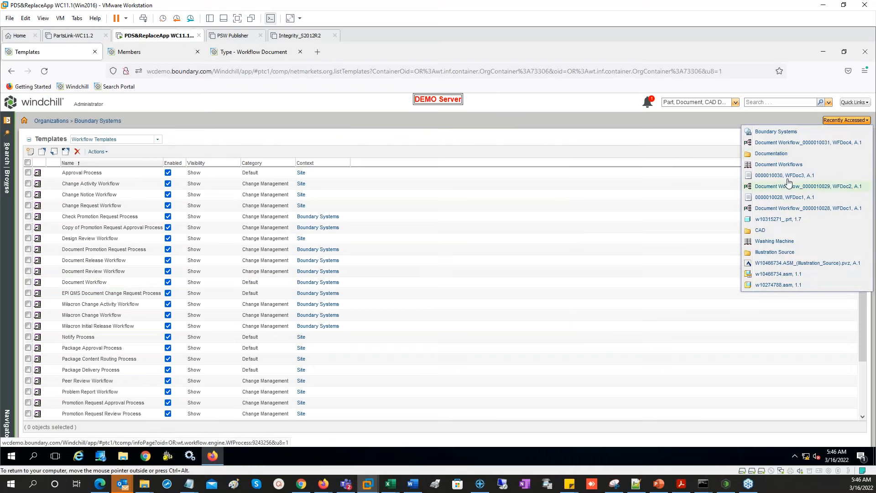
pyautogui.click(772, 154)
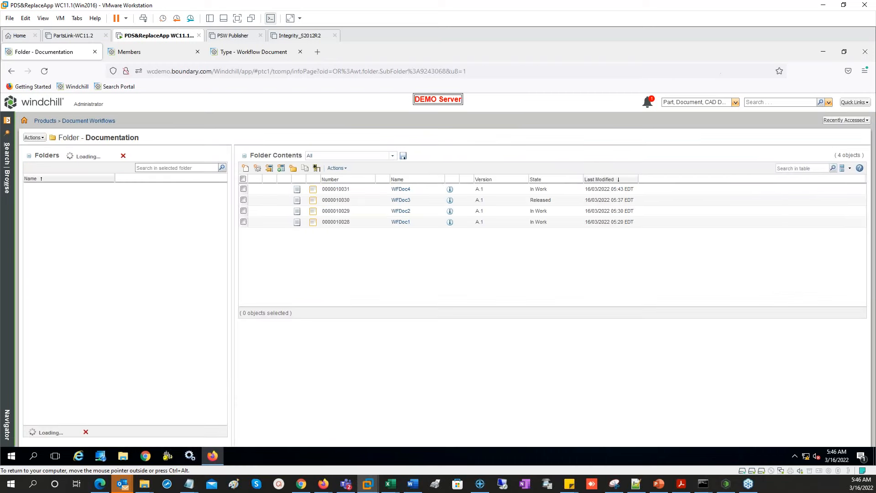
pyautogui.click(401, 189)
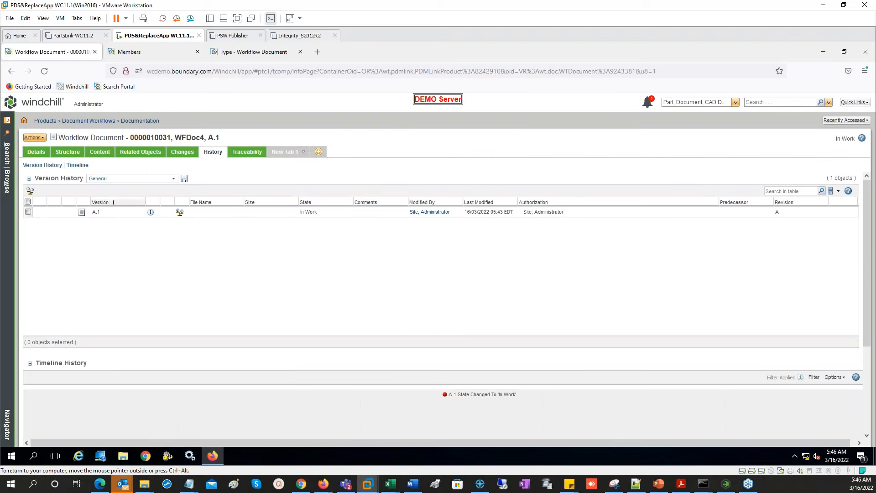
pyautogui.click(34, 138)
pyautogui.click(74, 327)
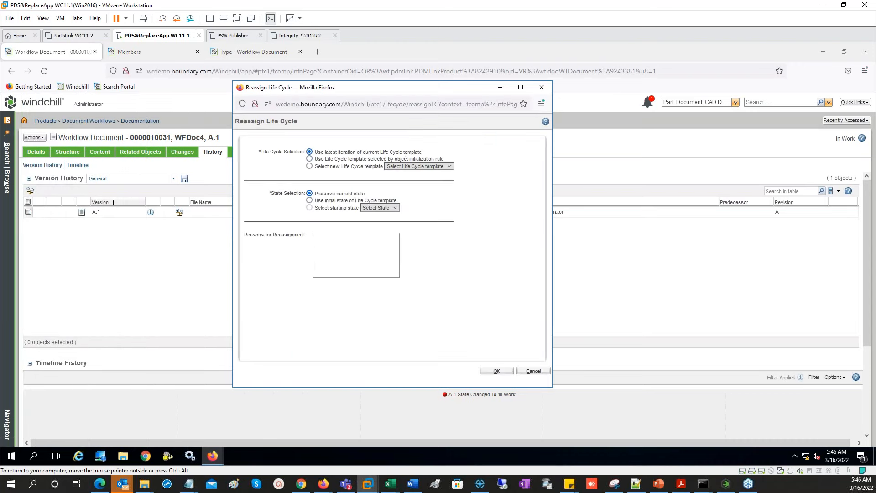
pyautogui.click(497, 371)
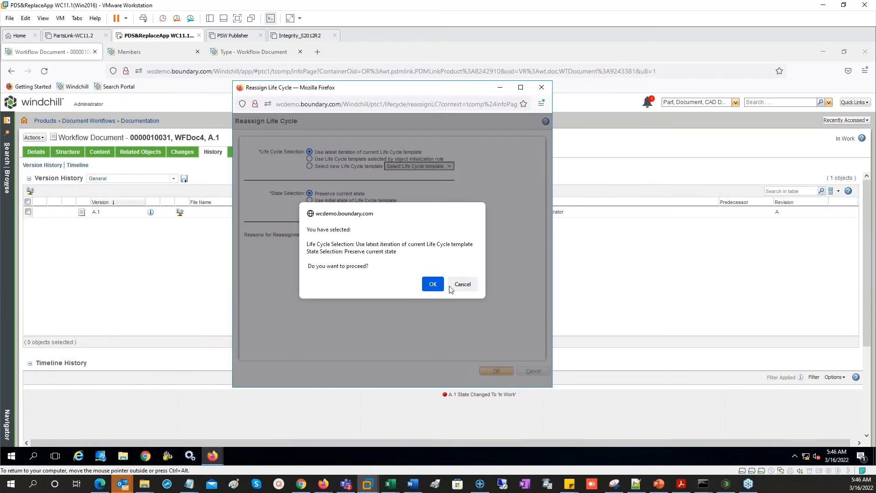
pyautogui.press('Return')
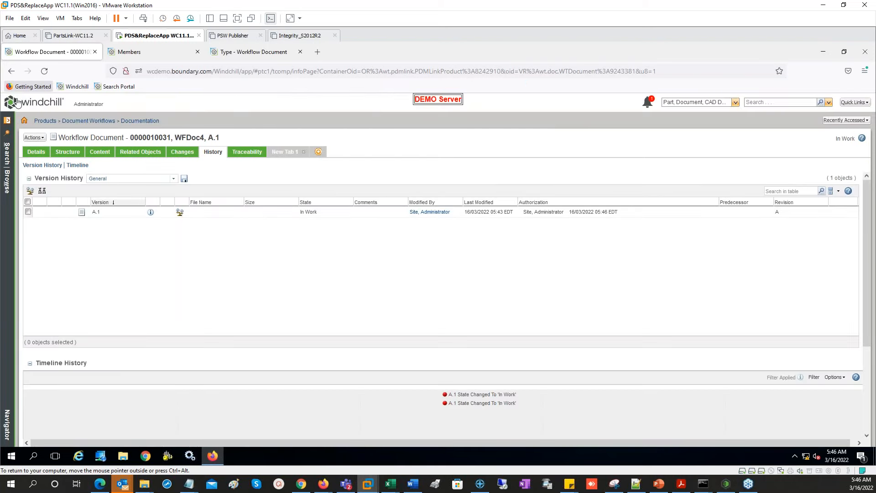
pyautogui.click(17, 101)
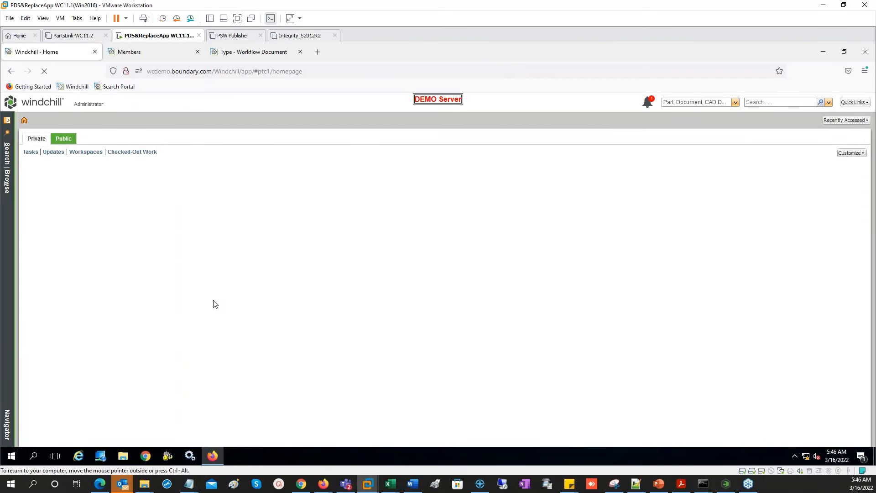
# - In WFDoc4's Submit Document task, remove the second Marketing participant
pyautogui.click(82, 201)
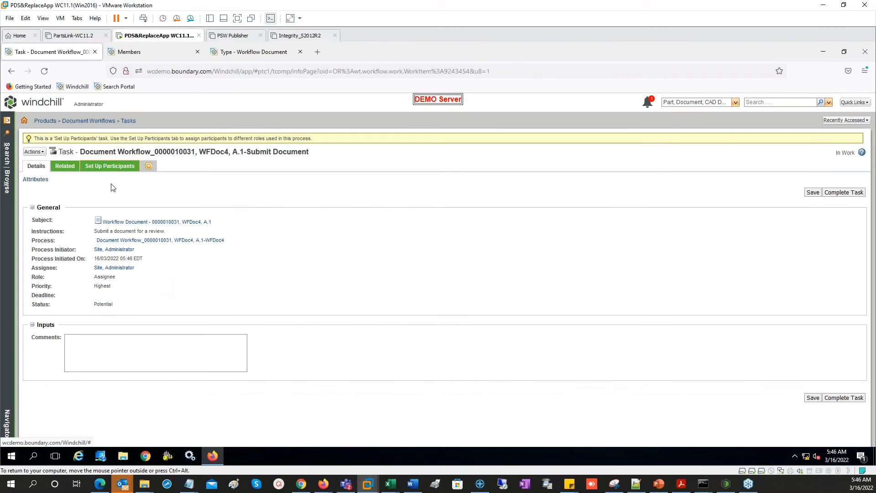
pyautogui.click(110, 165)
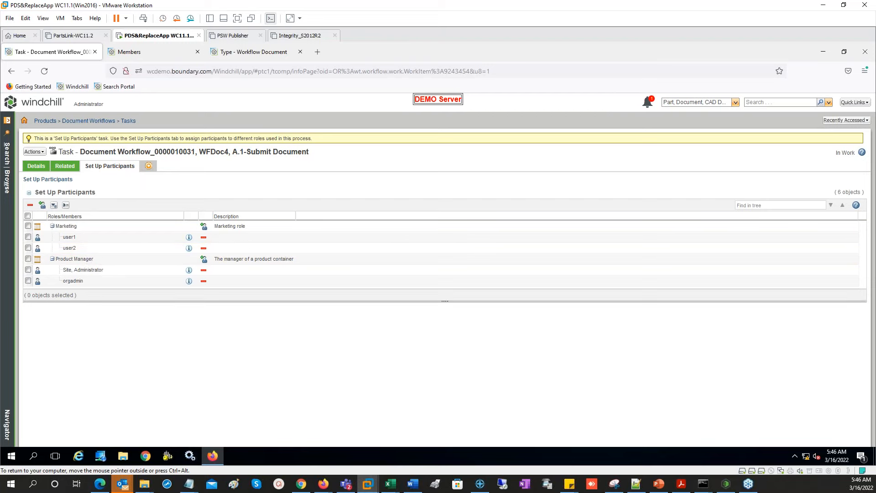
pyautogui.click(28, 248)
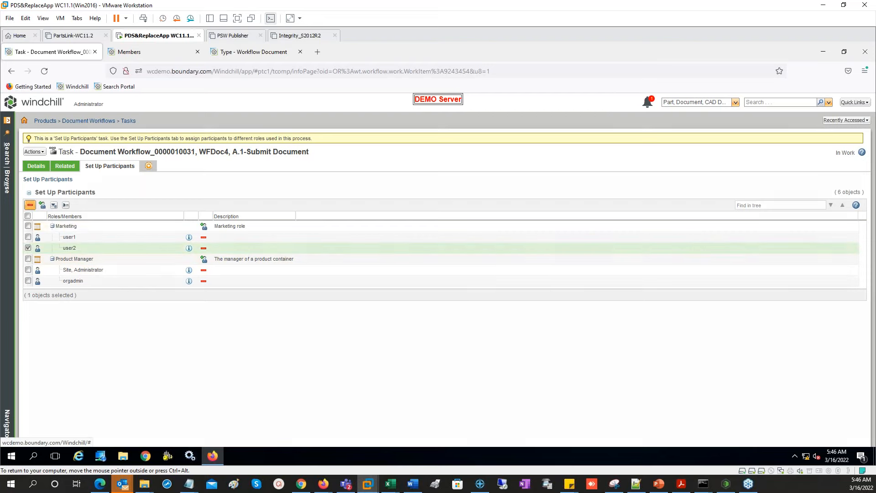
pyautogui.click(30, 205)
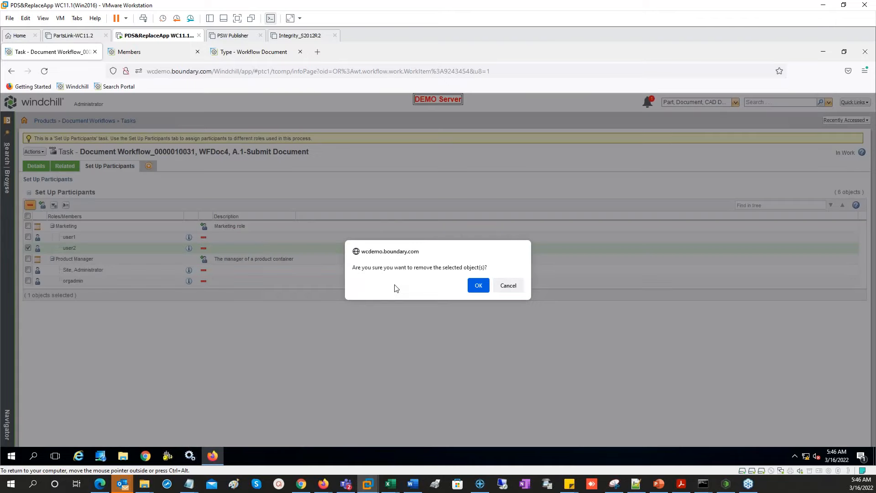
pyautogui.click(478, 286)
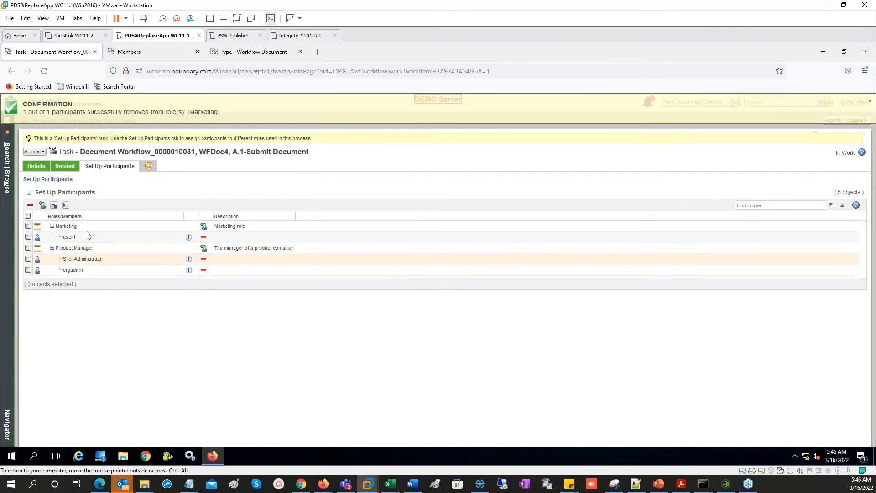
# - Remove the first Product Manager participant and complete the Submit Document task
pyautogui.click(29, 259)
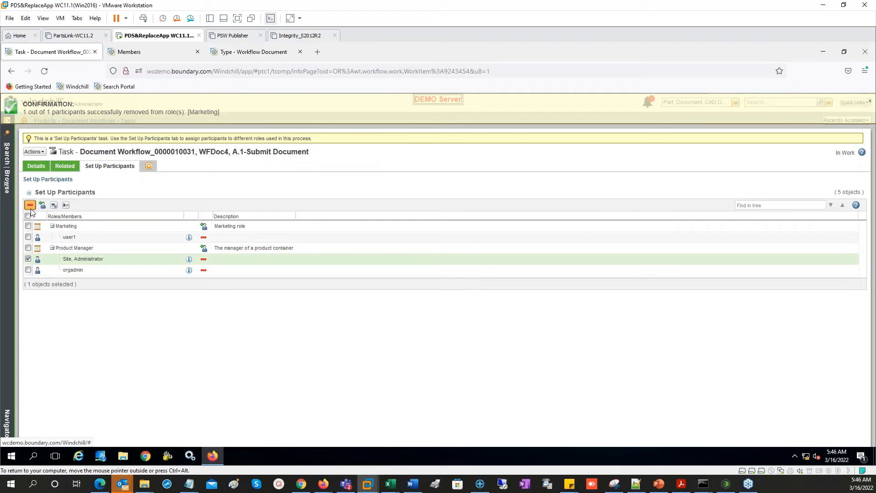
pyautogui.click(30, 205)
pyautogui.click(478, 285)
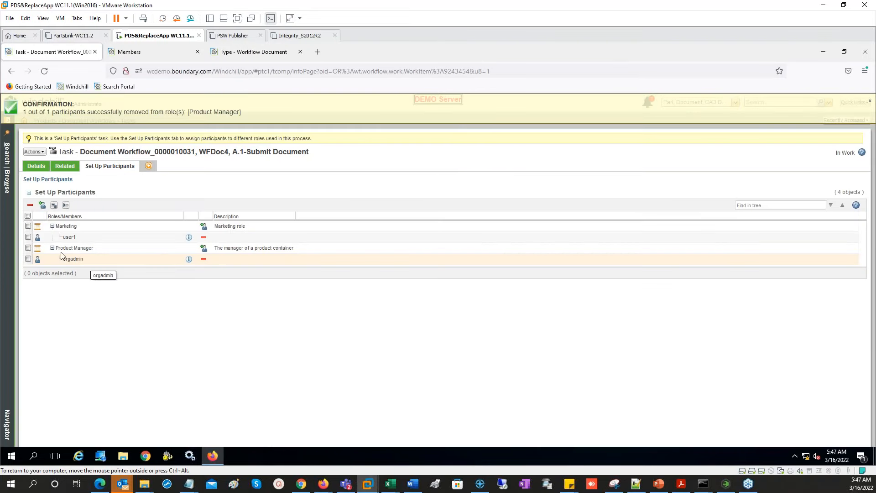
pyautogui.click(39, 167)
pyautogui.click(844, 397)
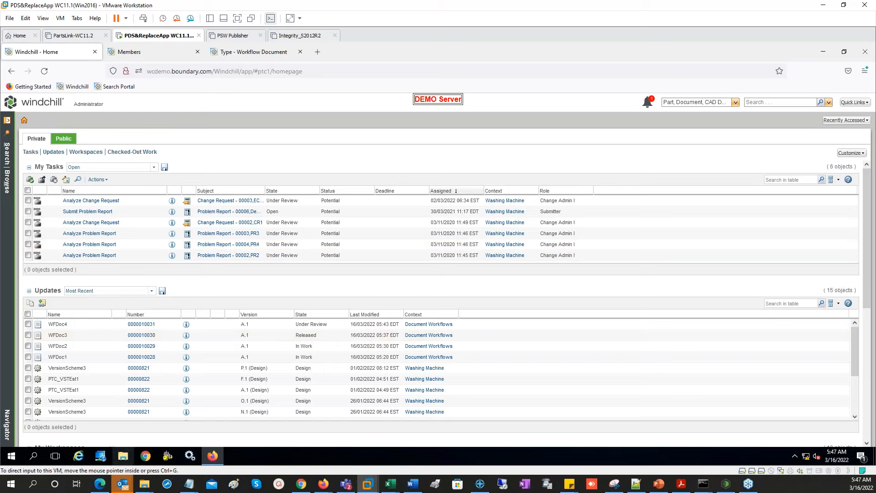
# - Open a private window and sign in to Windchill with the Product Manager user's credentials
pyautogui.rightClick(213, 456)
pyautogui.click(197, 385)
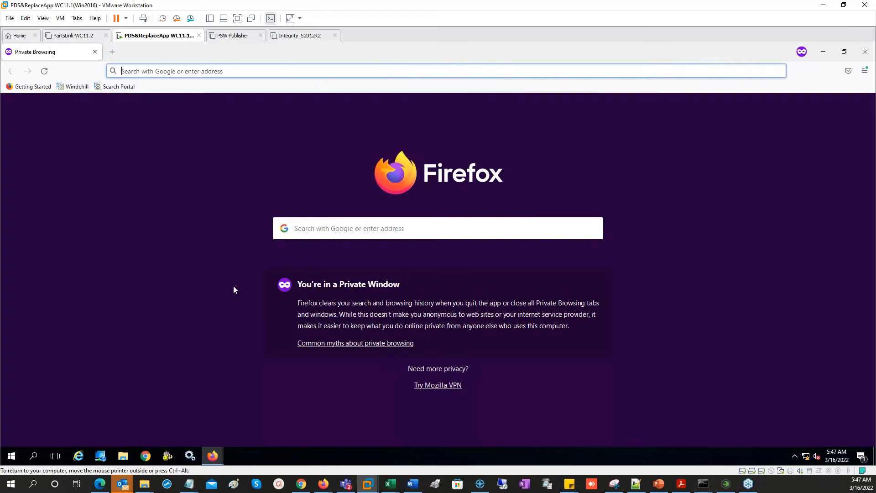
pyautogui.click(75, 87)
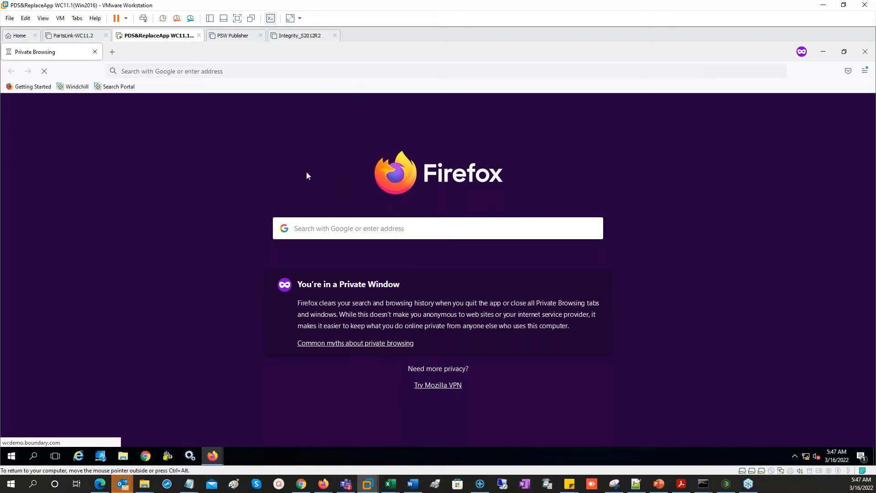
pyautogui.write('orgadm')
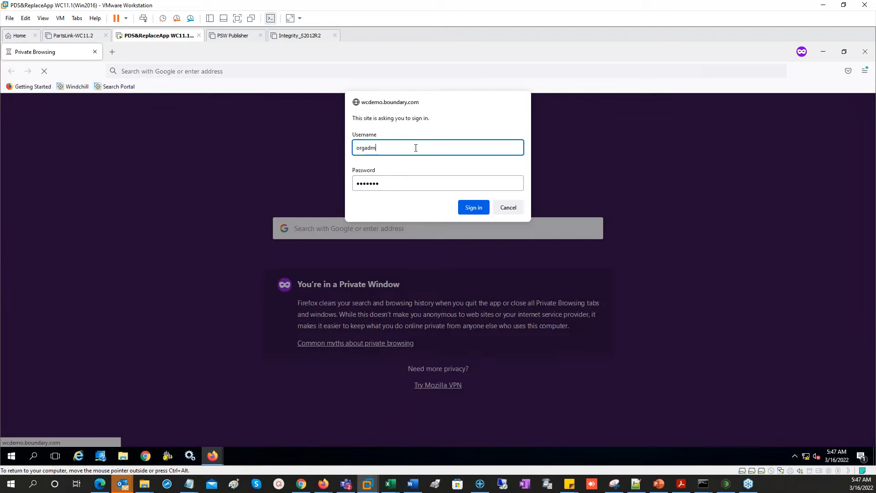
pyautogui.write('in')
pyautogui.press('Tab')
pyautogui.write('wc')
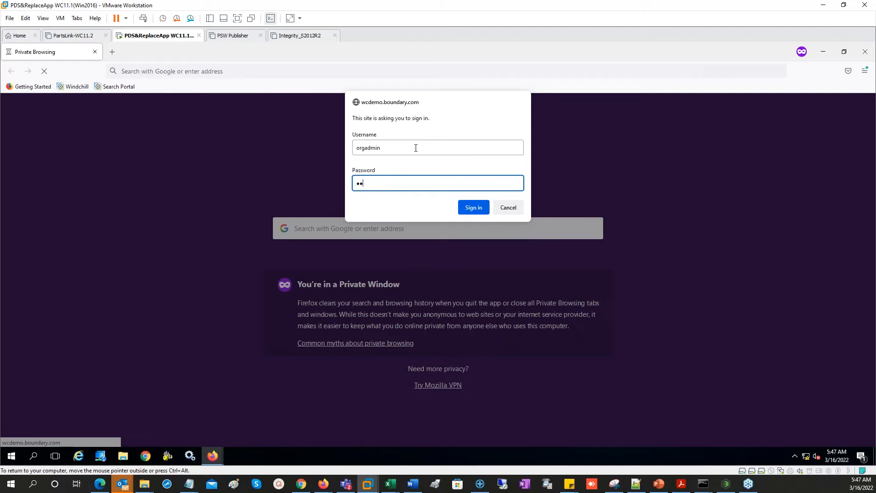
pyautogui.press('Return')
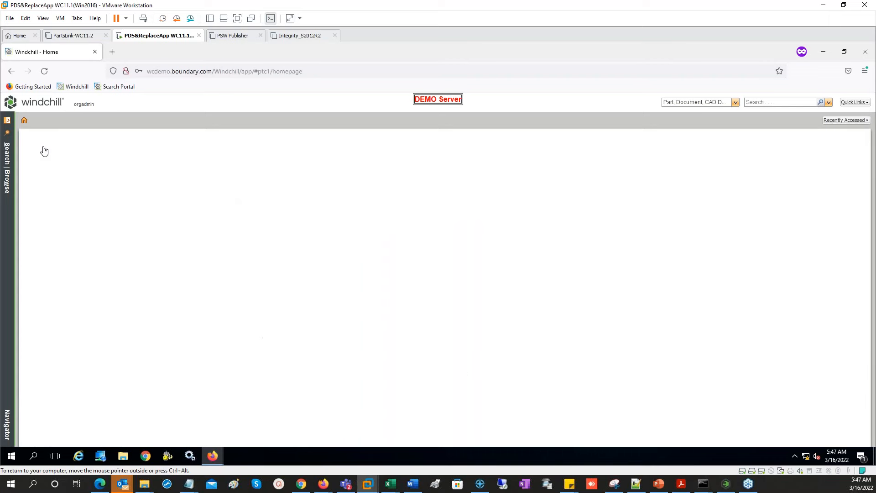
# - Complete WFDoc4's Review Document task as Approved and close the private window
pyautogui.click(70, 139)
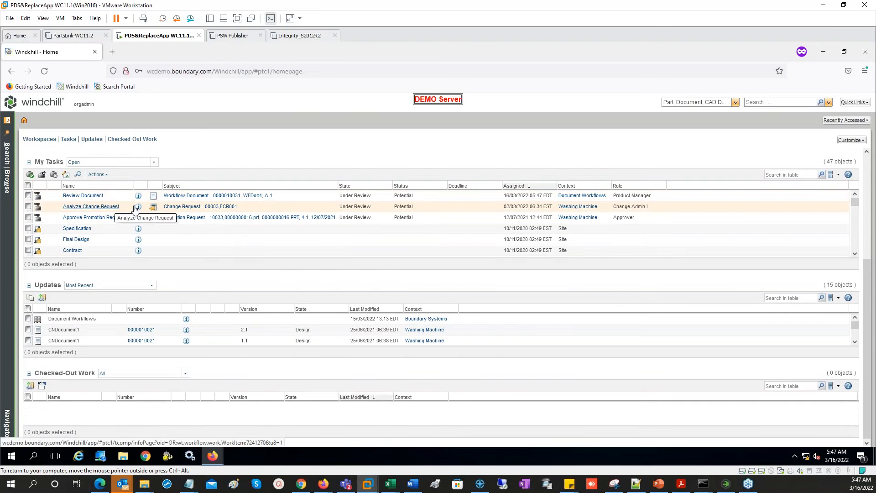
pyautogui.click(90, 198)
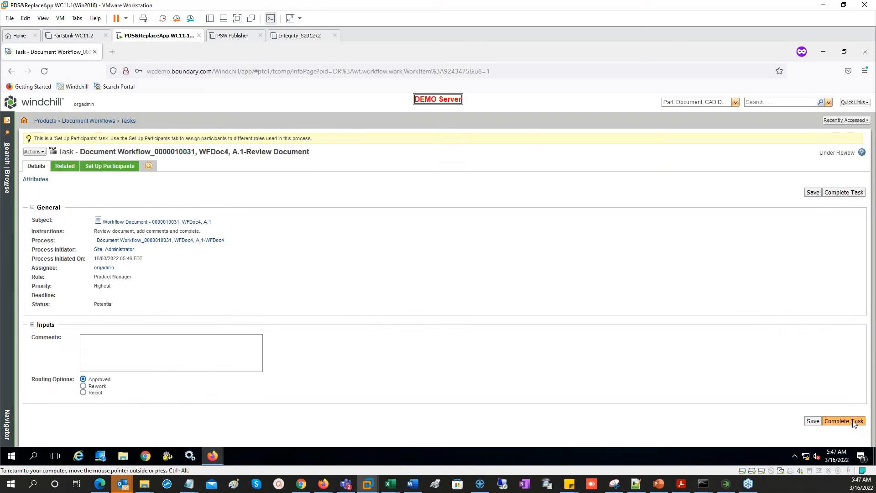
pyautogui.click(855, 422)
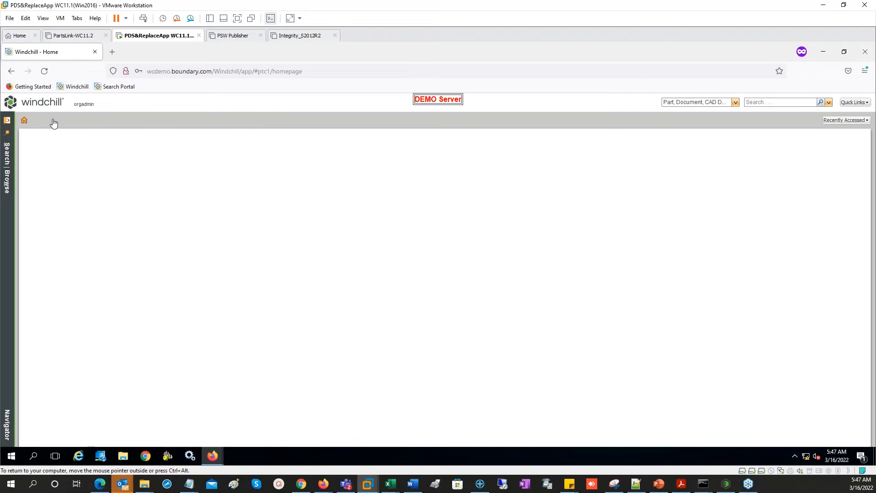
pyautogui.click(871, 54)
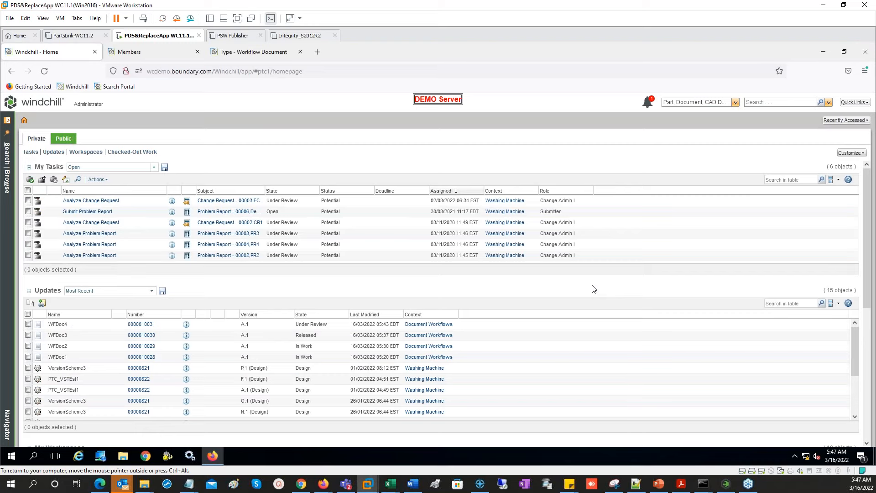
# - Open another private window and sign in with the Marketing user's credentials
pyautogui.rightClick(213, 456)
pyautogui.click(192, 385)
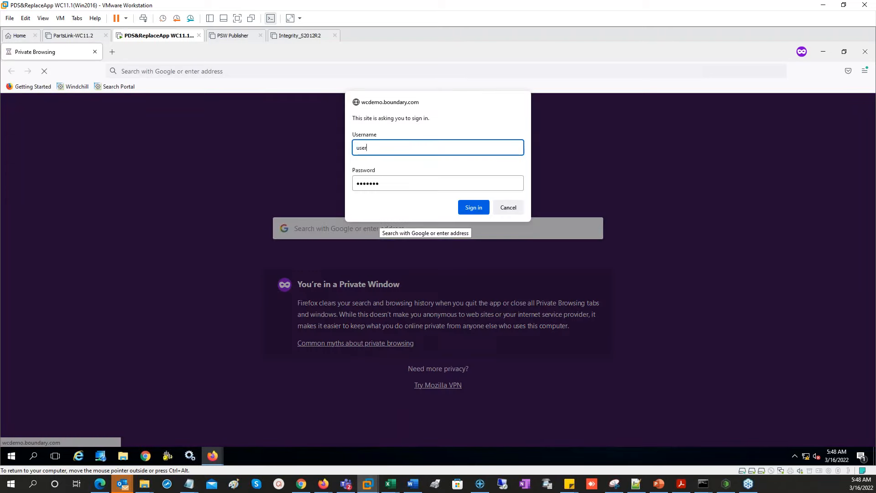
pyautogui.write('1')
pyautogui.press('Tab')
pyautogui.write('***')
pyautogui.press('Return')
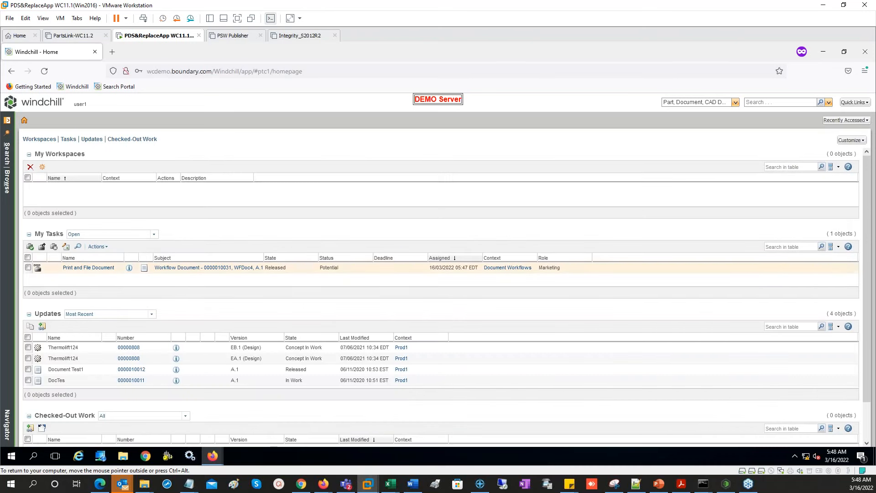
# - Open WFDoc4's Print and File Document task, review its printing instructions, and complete it
pyautogui.click(94, 268)
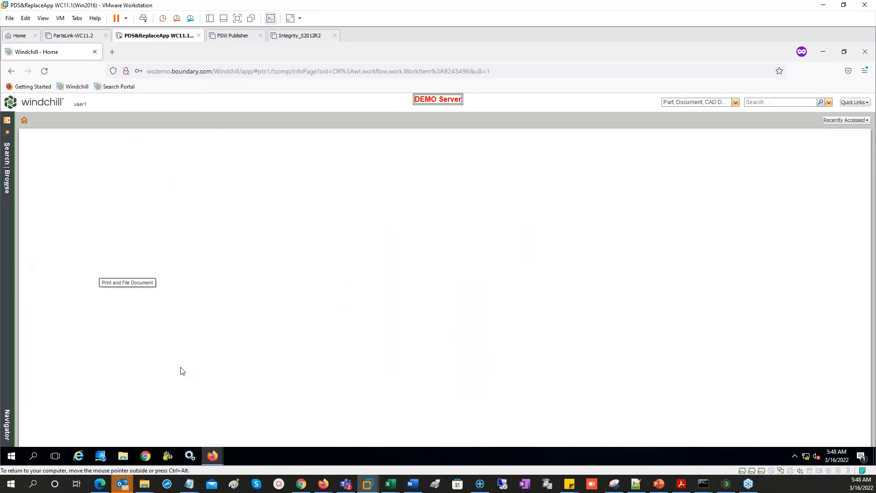
pyautogui.moveTo(153, 233); pyautogui.dragTo(247, 235)
pyautogui.click(344, 234)
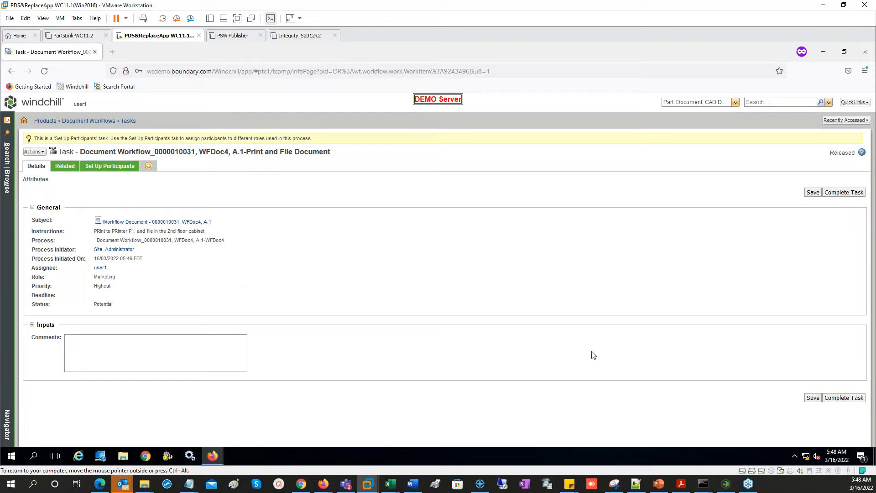
pyautogui.click(845, 397)
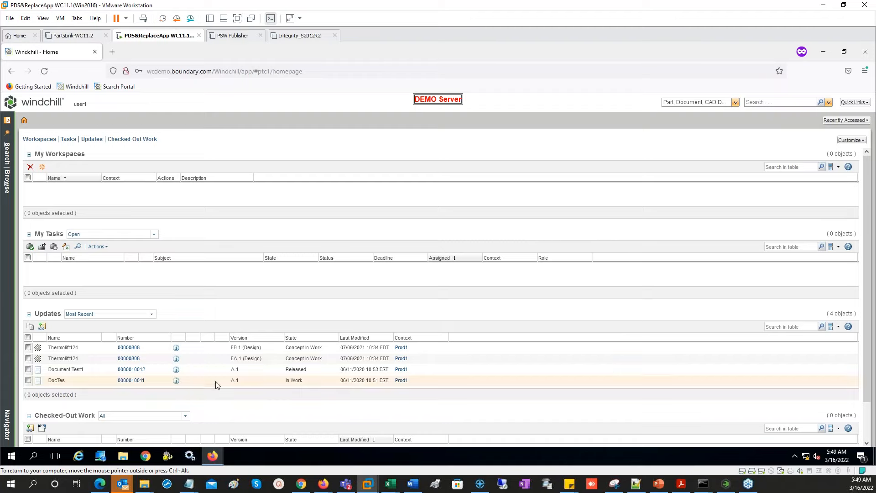
pyautogui.click(659, 485)
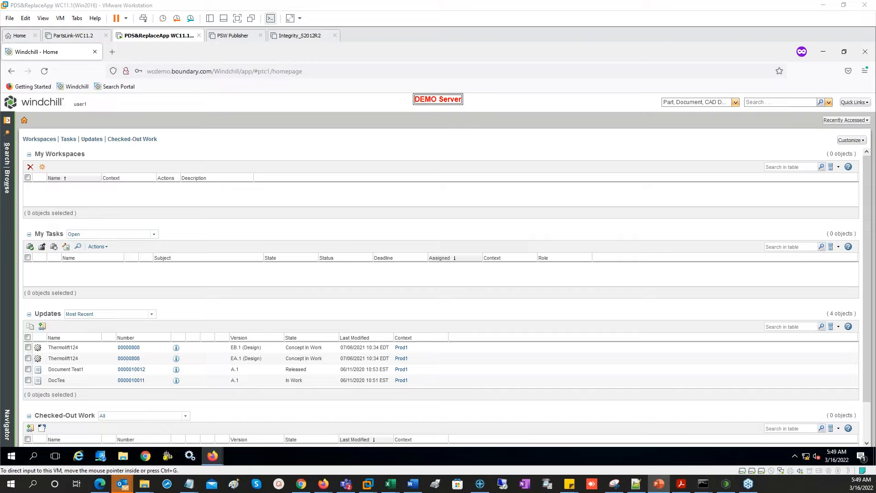